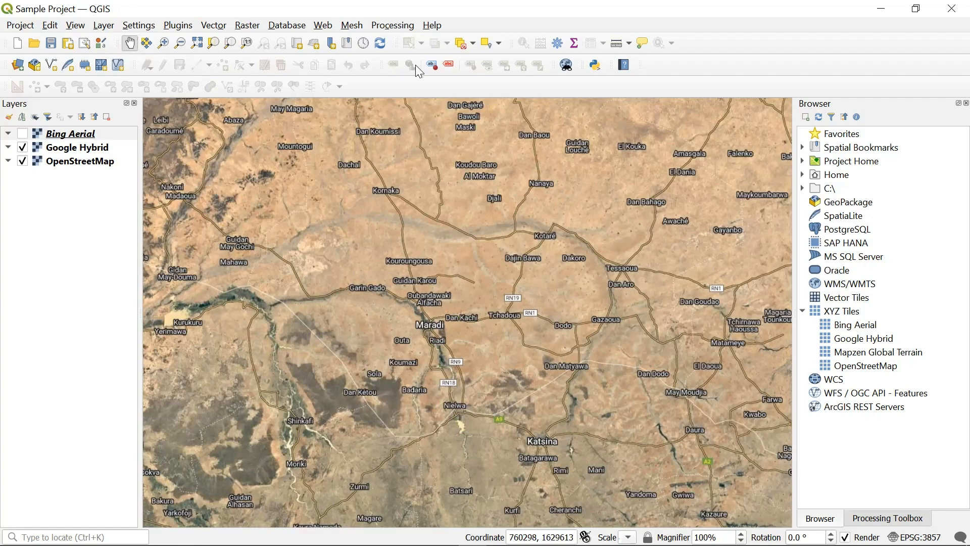
- Hide the Google Hybrid and OpenStreetMap layers so the map canvas is blank
left_click(23, 147)
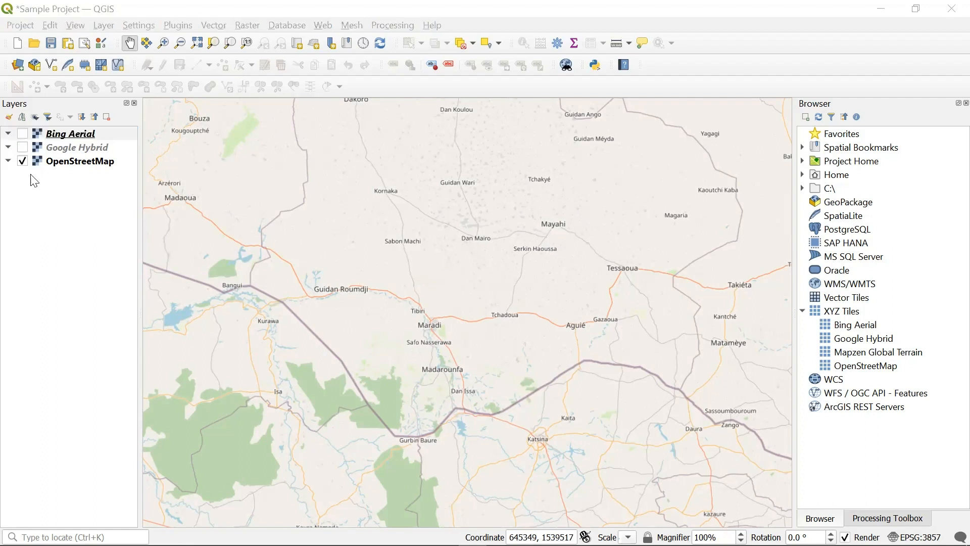
left_click(23, 161)
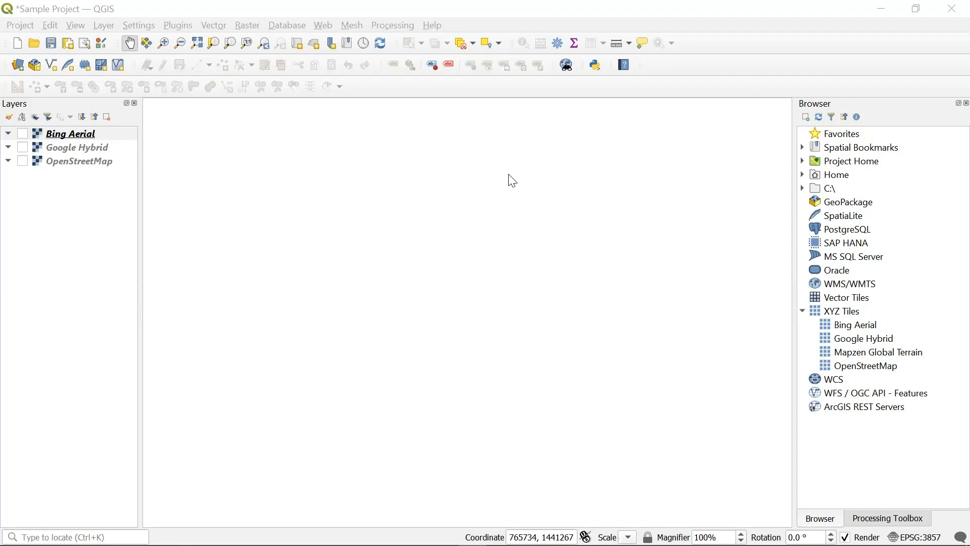
- Switch to the Chrome browser and search Google for "nigerian censors shapefile"
key("alt+Tab")
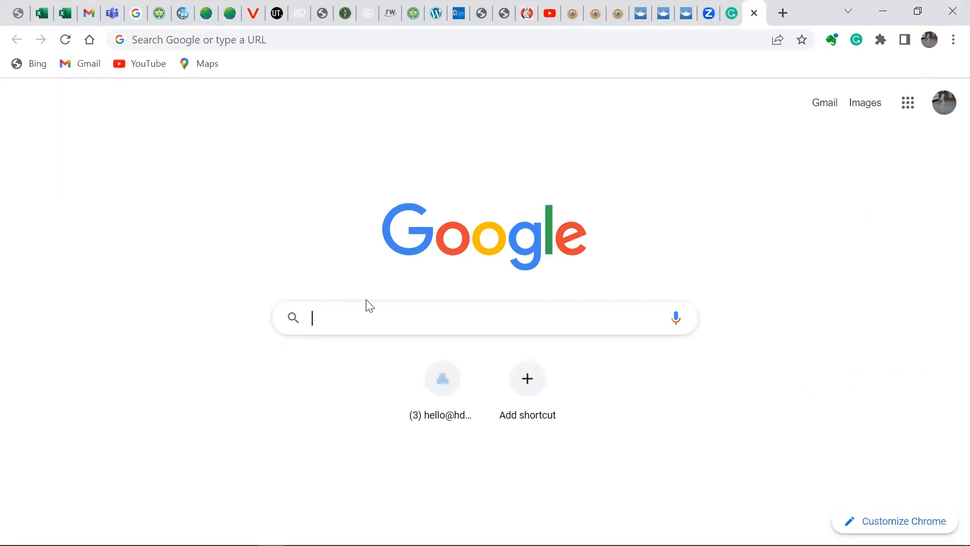
left_click(312, 318)
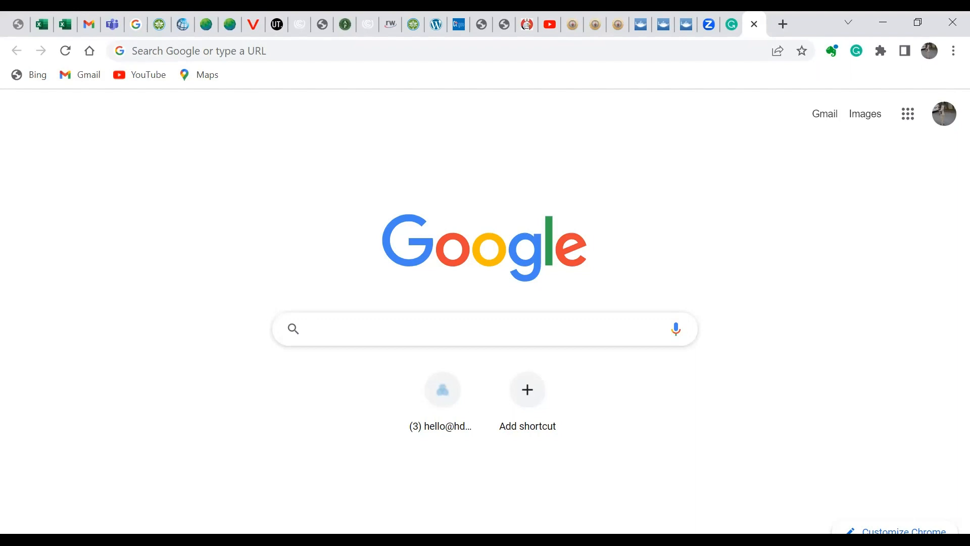
type("Ni")
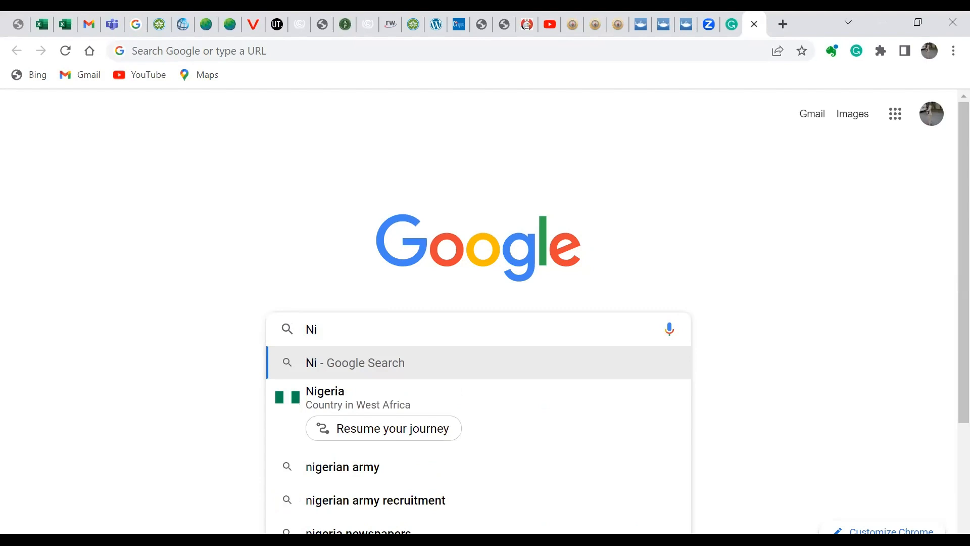
type("gerian ")
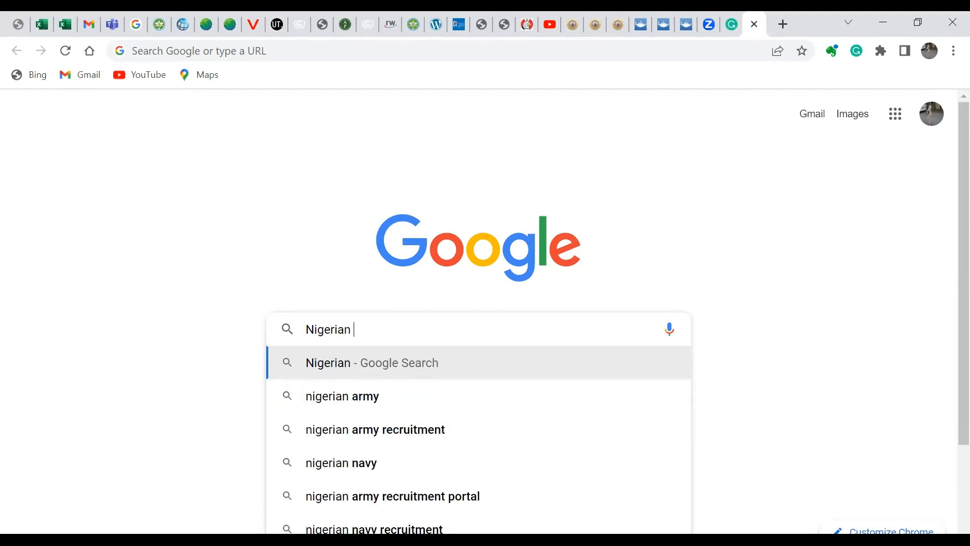
type("censors ")
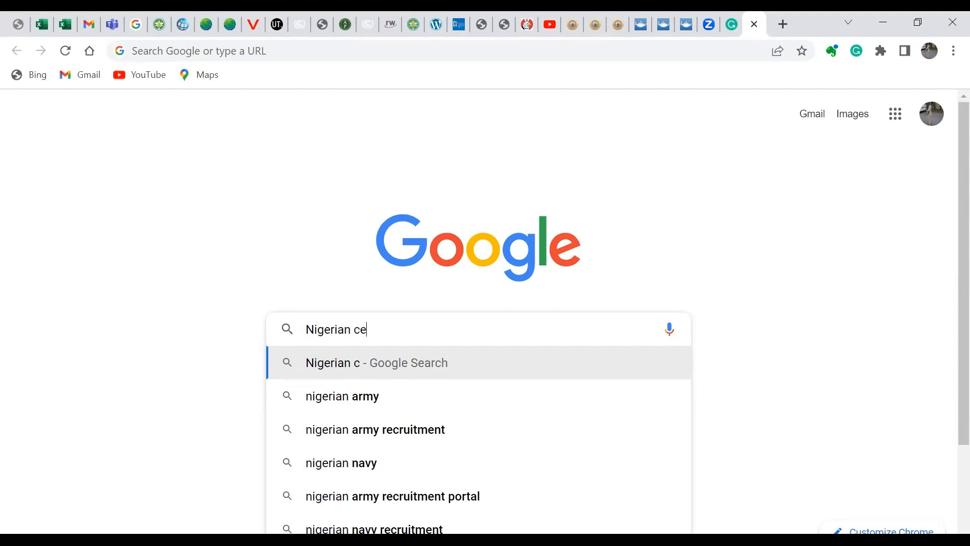
type("shape")
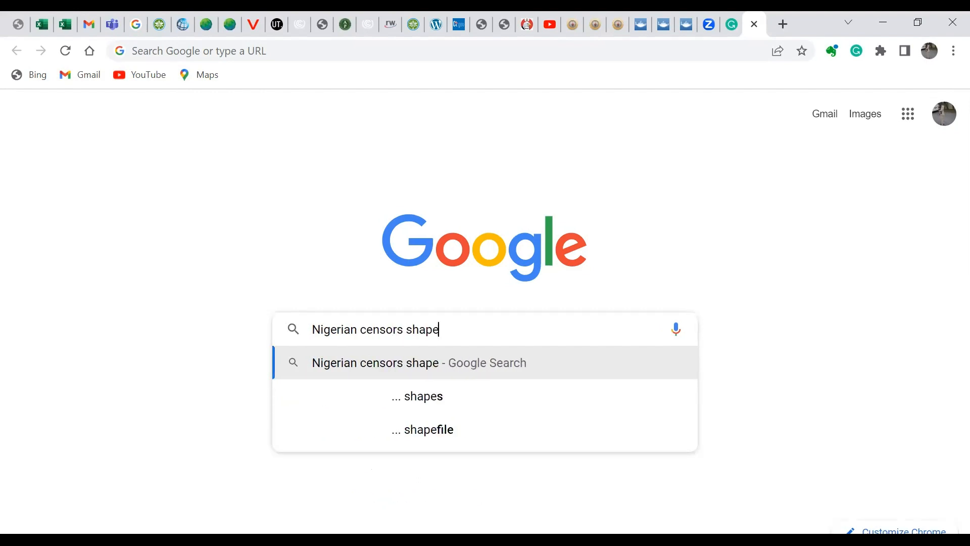
left_click(427, 438)
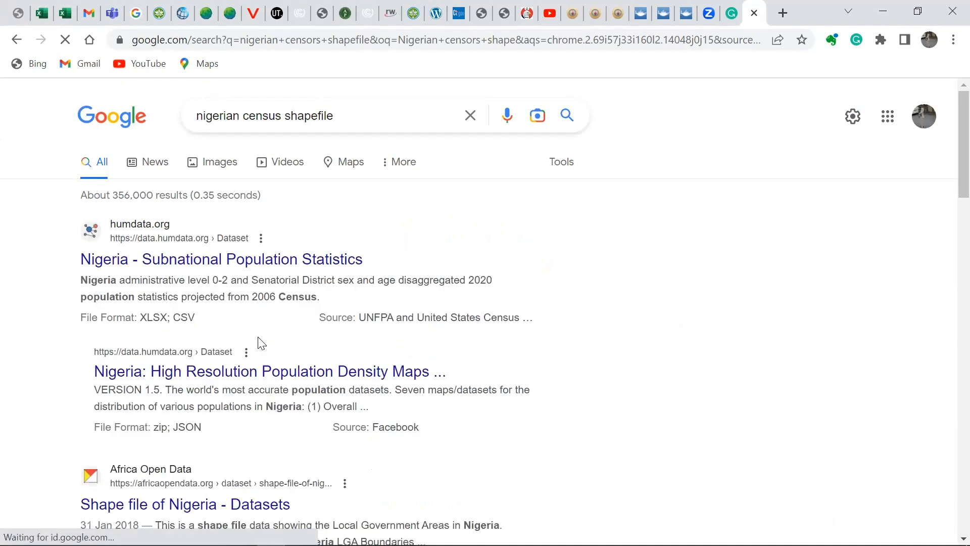
- Open the Africa Open Data search result "Shape file of Nigeria - Datasets"
scroll(258, 343, "down", 1)
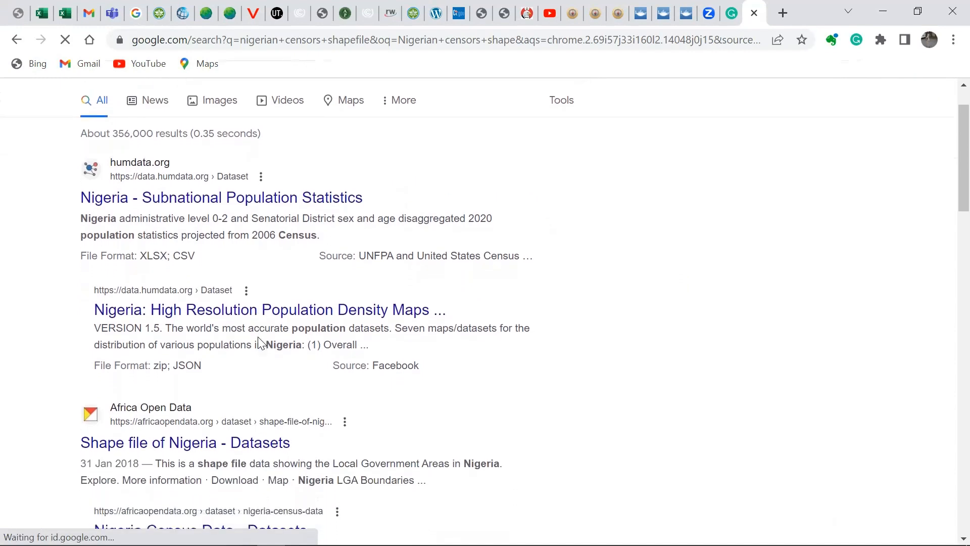
scroll(259, 343, "up", 1)
scroll(259, 343, "down", 1)
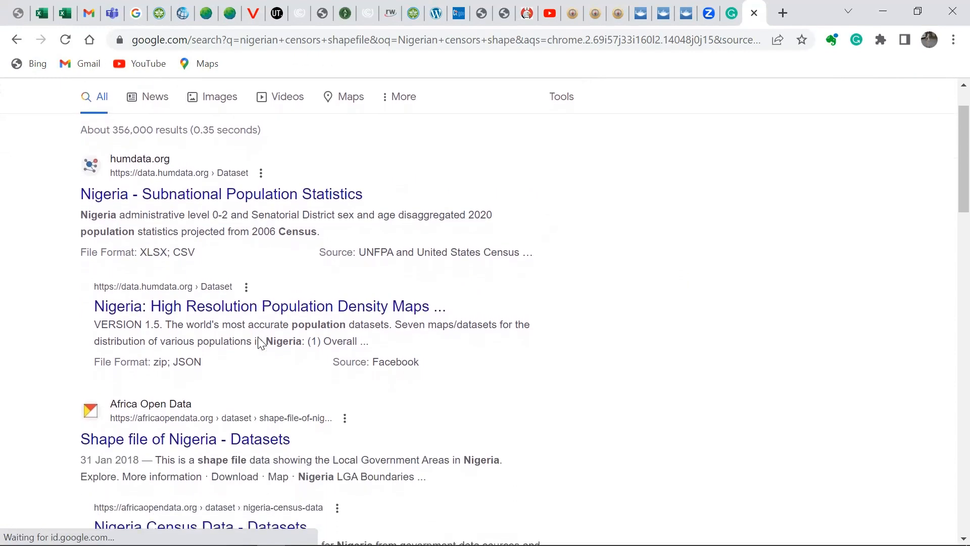
left_click(162, 446)
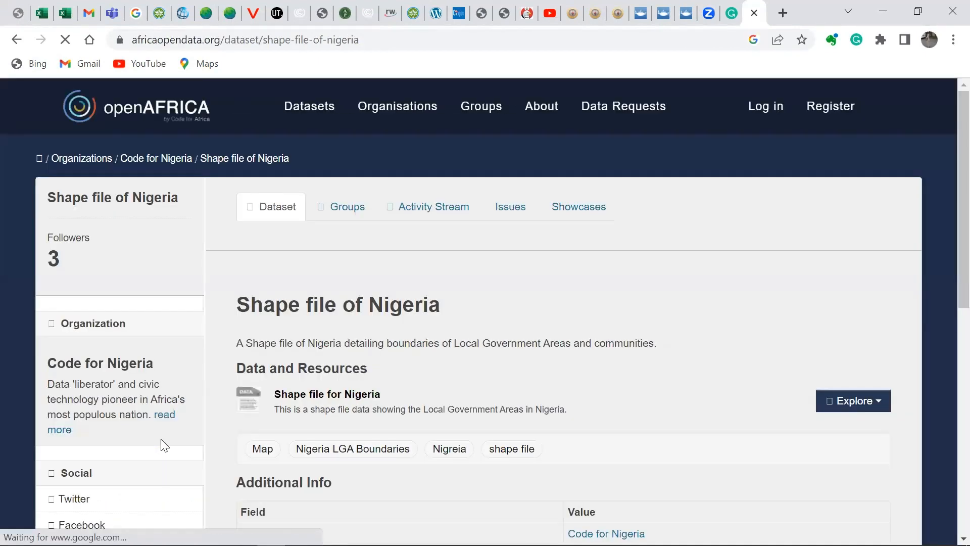
- Look through the Shape file of Nigeria dataset page and open its "Shape file for Nigeria" resource
scroll(615, 327, "down", 2)
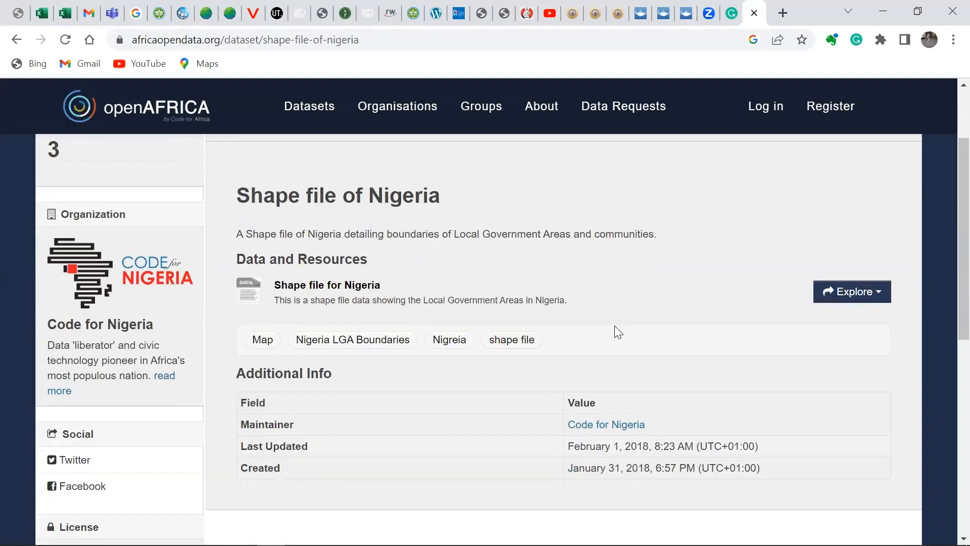
scroll(614, 325, "down", 1)
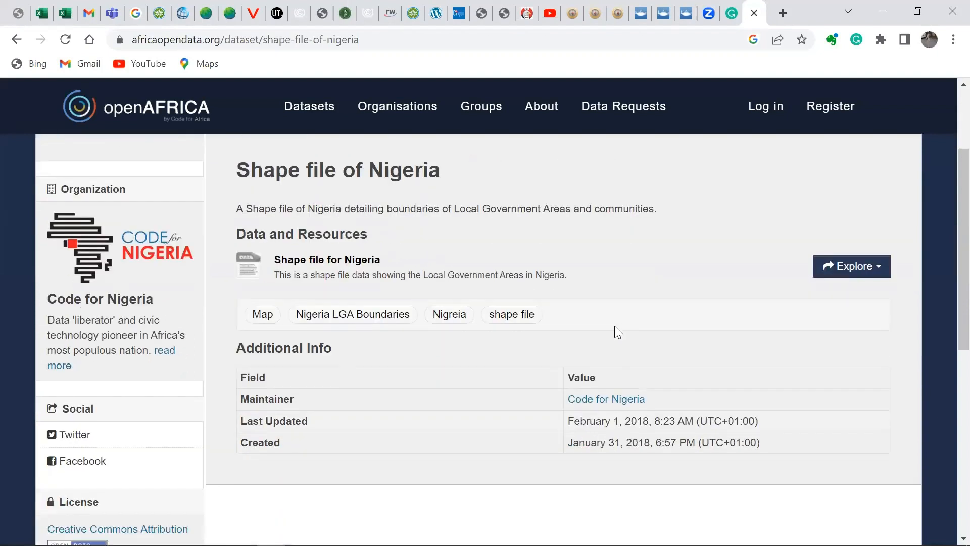
scroll(447, 370, "down", 2)
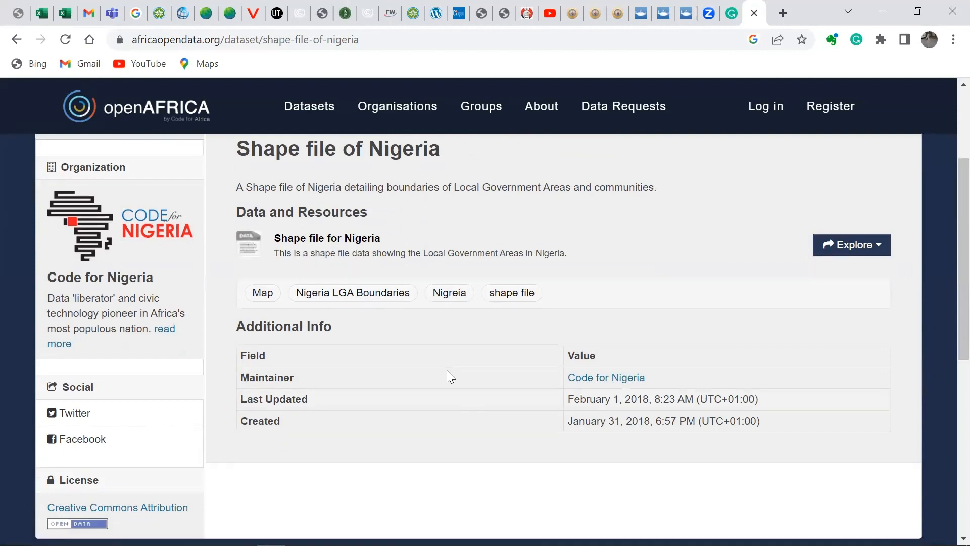
scroll(446, 376, "up", 2)
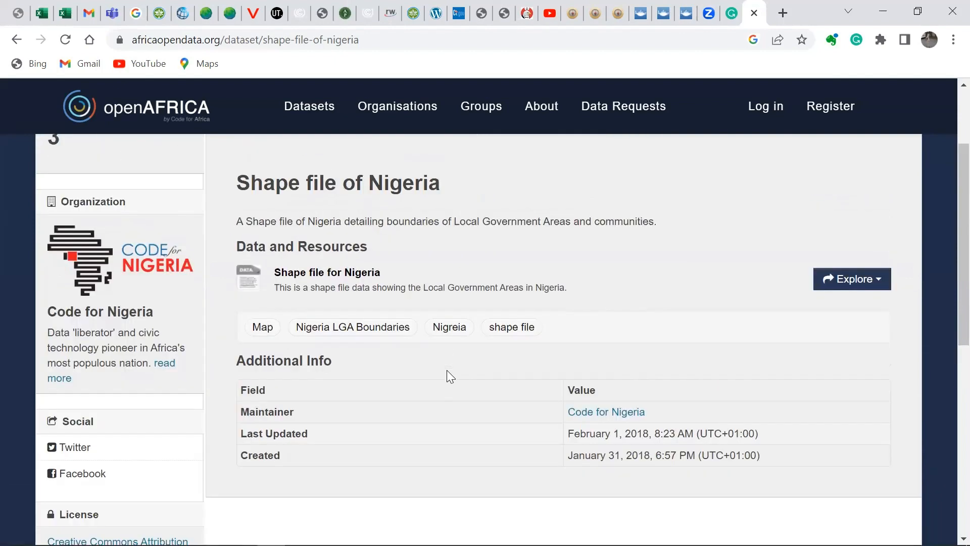
left_click(300, 274)
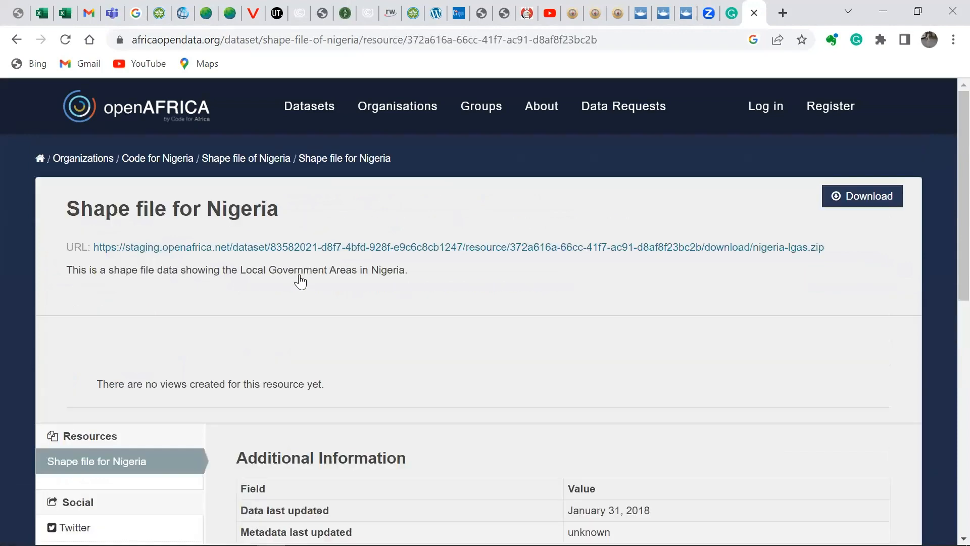
left_click(15, 39)
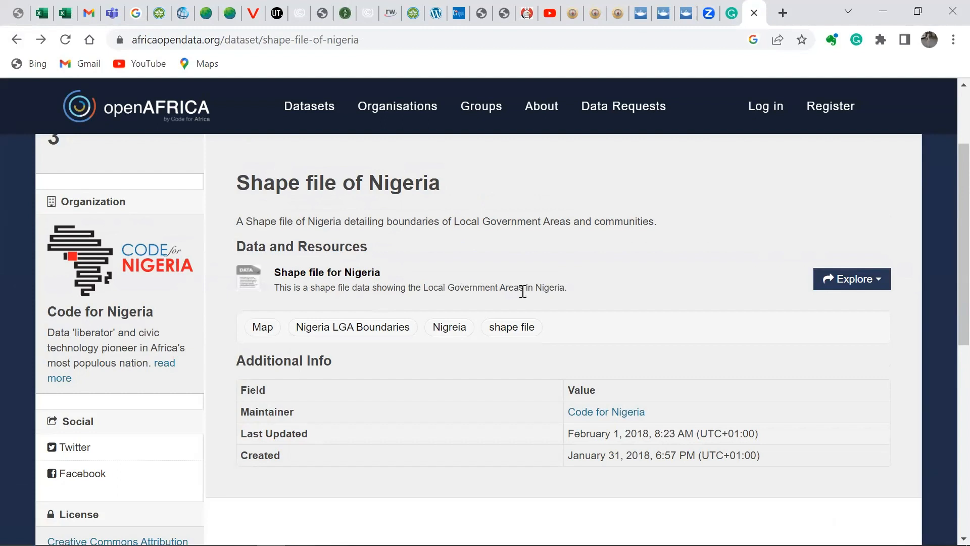
left_click(341, 275)
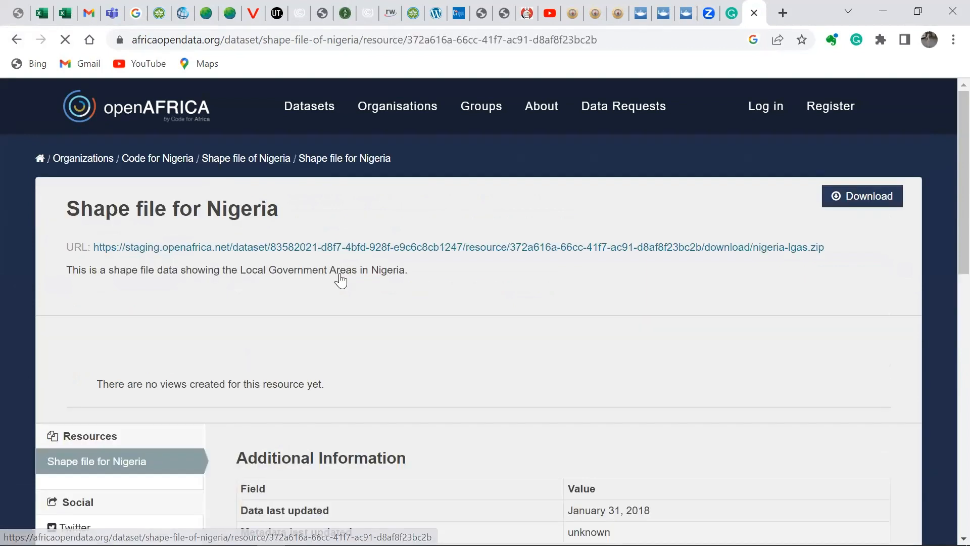
- Download the nigeria-lgas.zip resource and show the downloaded file in its folder
right_click(327, 250)
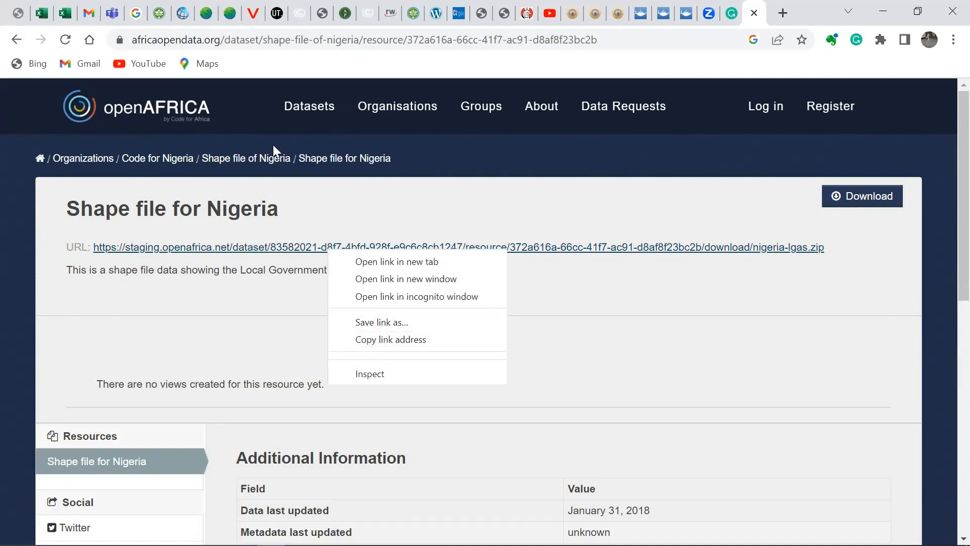
left_click(859, 200)
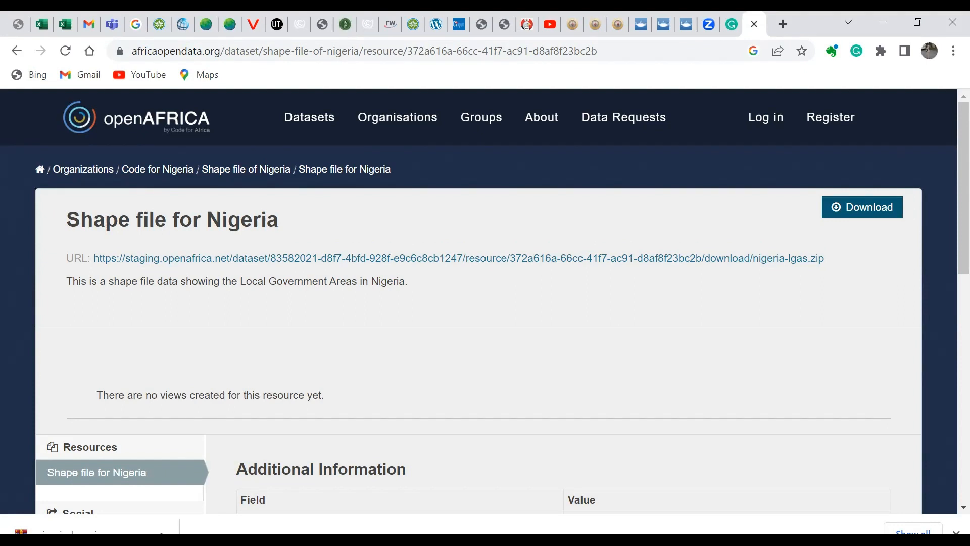
left_click(161, 527)
left_click(203, 470)
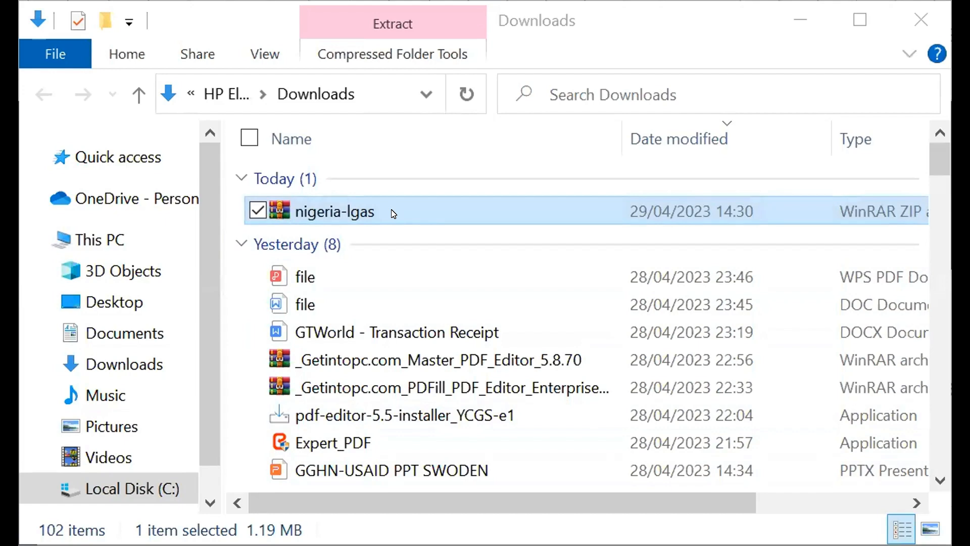
- Extract the nigeria-lgas archive into a nigeria-lgas folder inside Downloads
right_click(339, 218)
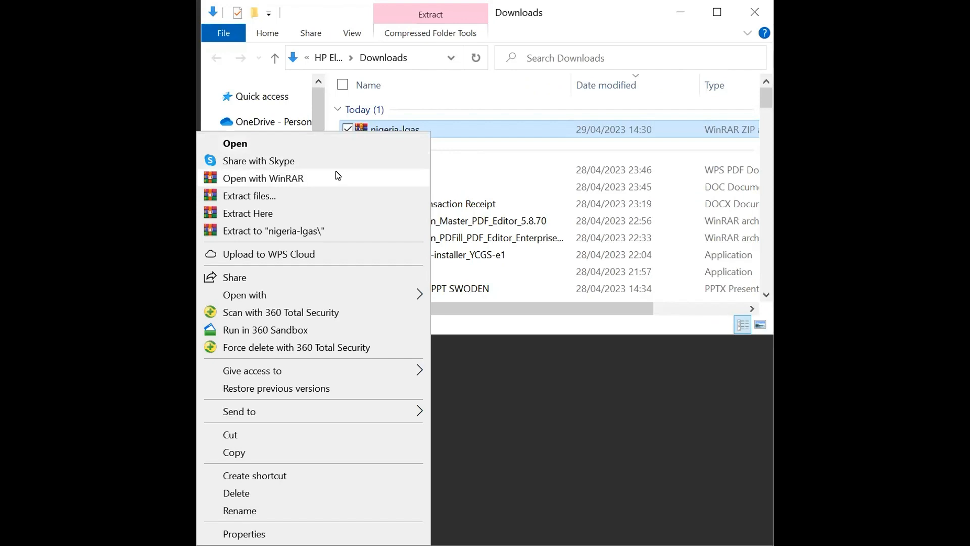
left_click(480, 92)
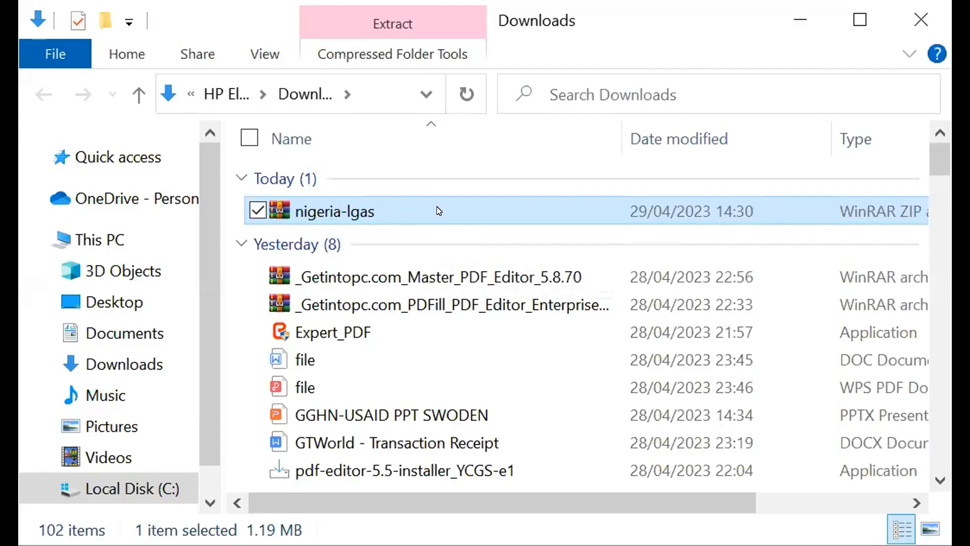
right_click(438, 211)
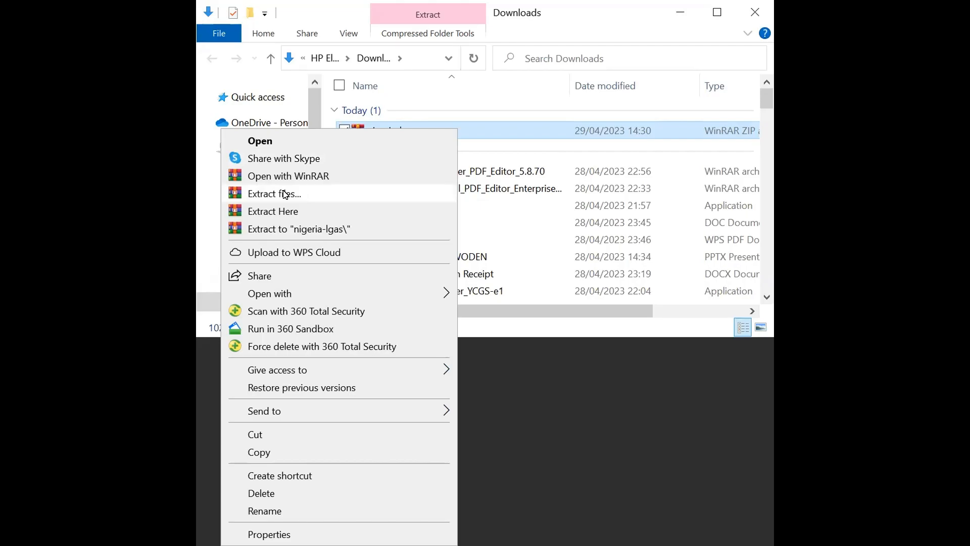
left_click(285, 194)
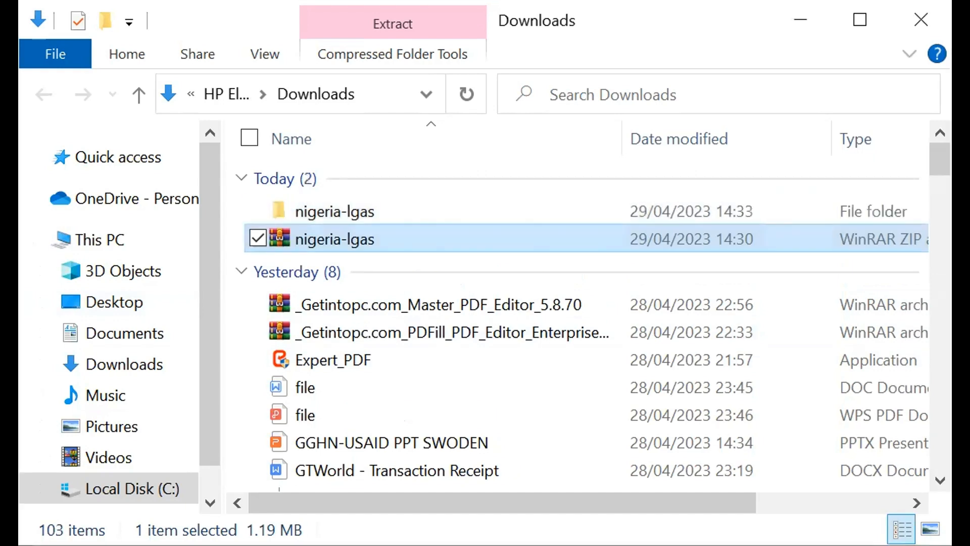
left_click(397, 202)
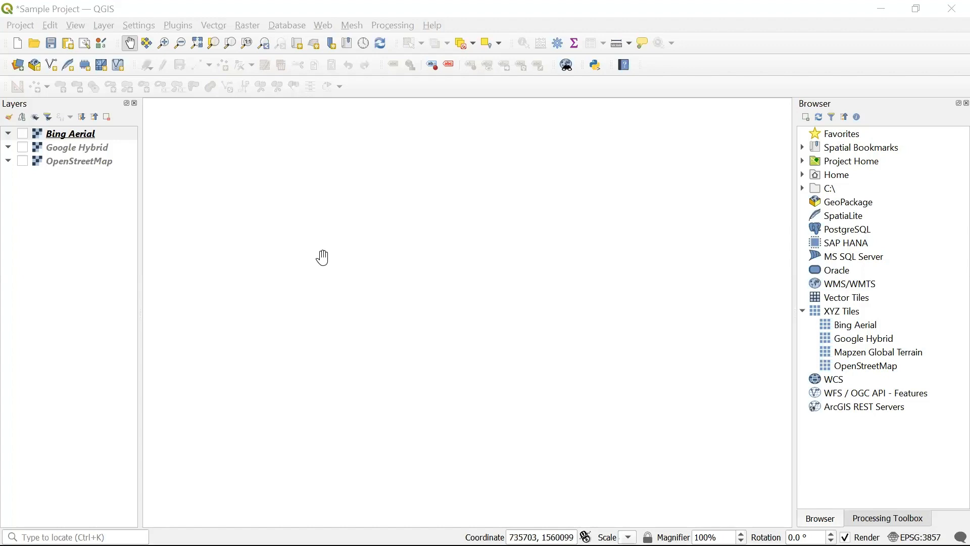
- Switch back to QGIS, start adding a vector layer from a file and open the dataset browser
left_click_drag(323, 260, 258, 221)
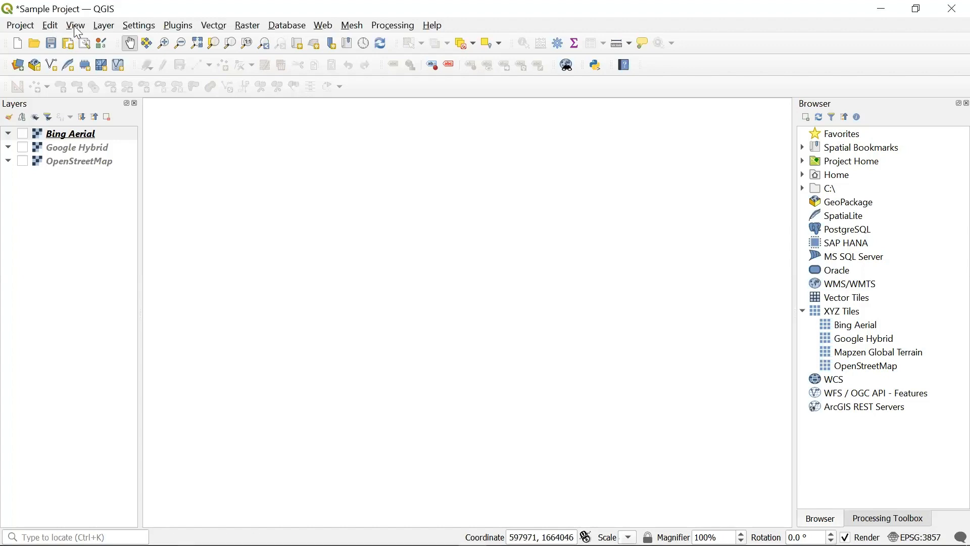
left_click(103, 28)
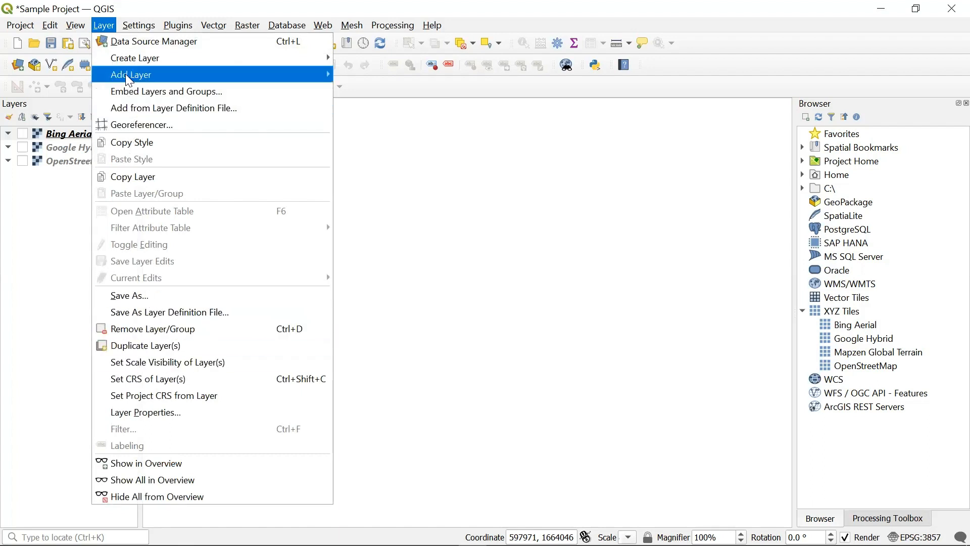
mouse_move(126, 76)
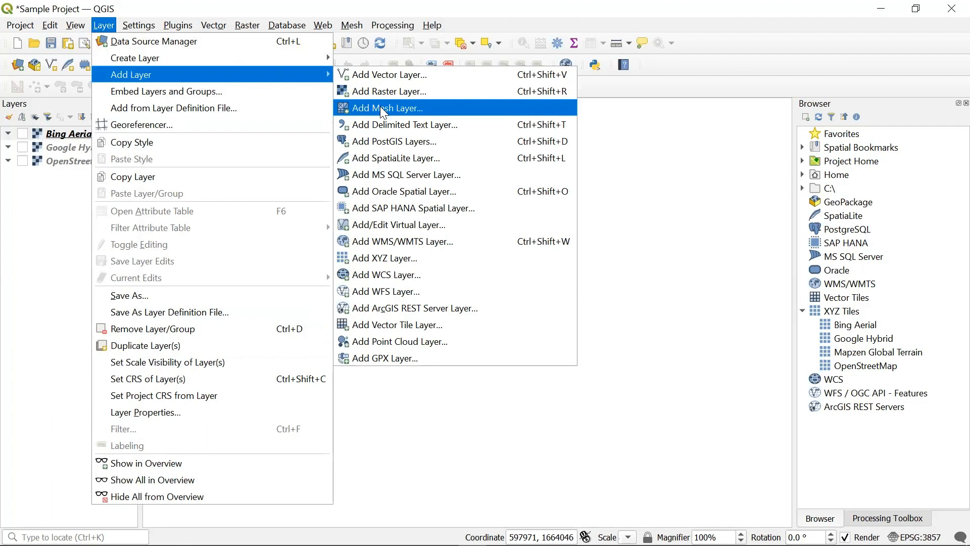
left_click(385, 81)
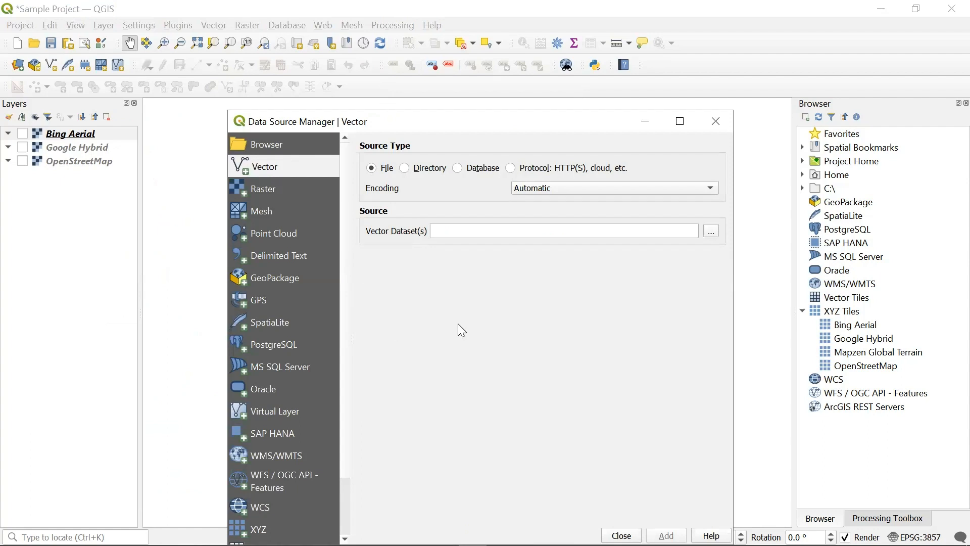
left_click(713, 233)
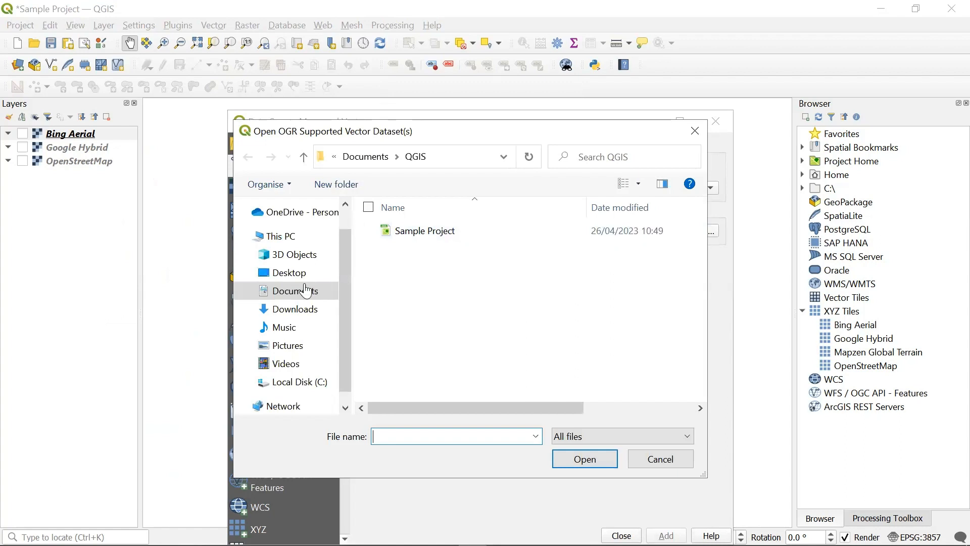
- Browse to the extracted nigeria-lgas folder in Downloads for the vector dataset
left_click(290, 317)
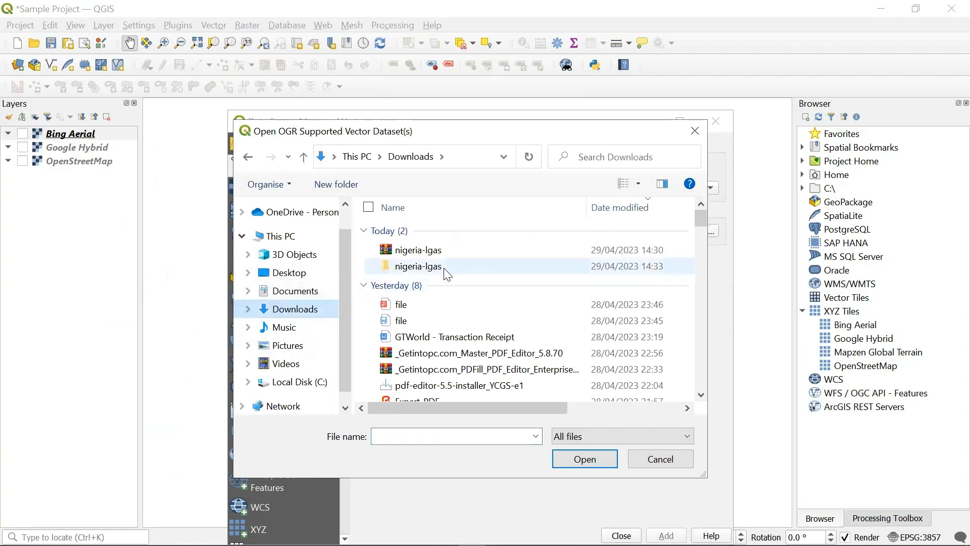
left_click(445, 269)
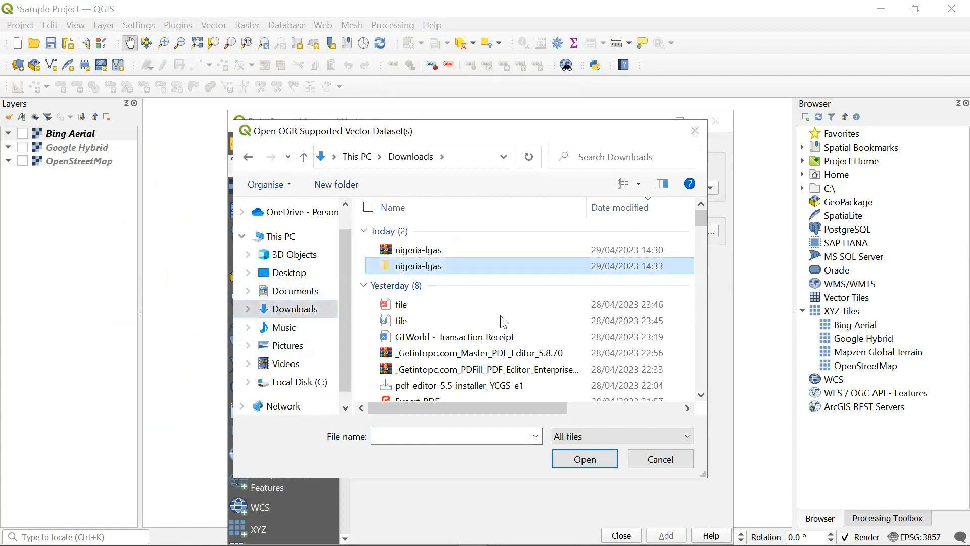
key("Return")
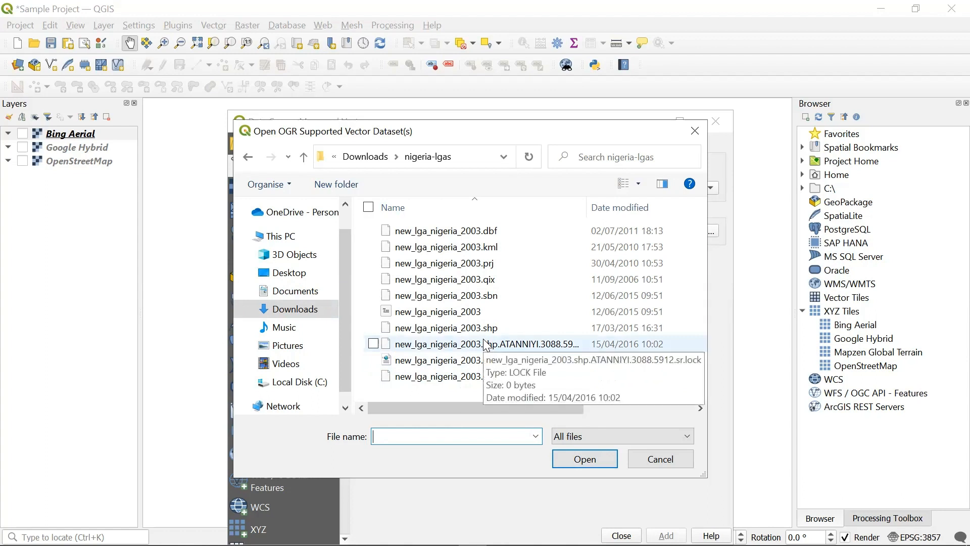
- Filter the dataset browser to ESRI Shapefiles and choose new_lga_nigeria_2003.shp as the vector dataset
left_click(691, 438)
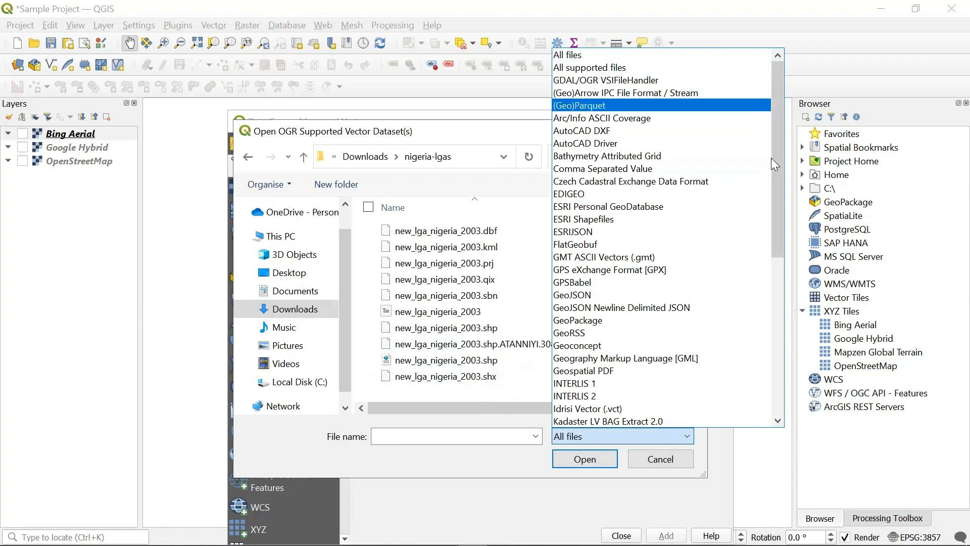
left_click_drag(777, 203, 788, 161)
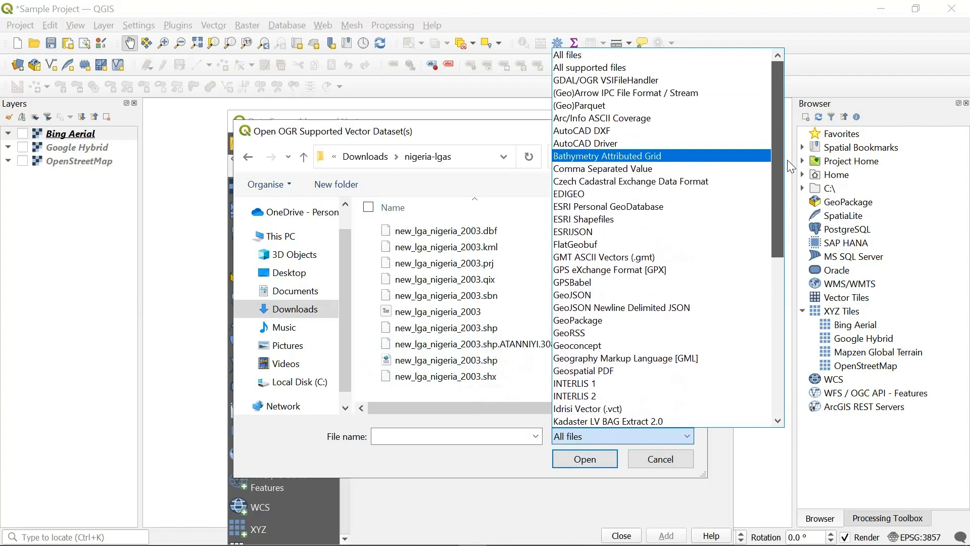
left_click_drag(787, 160, 785, 166)
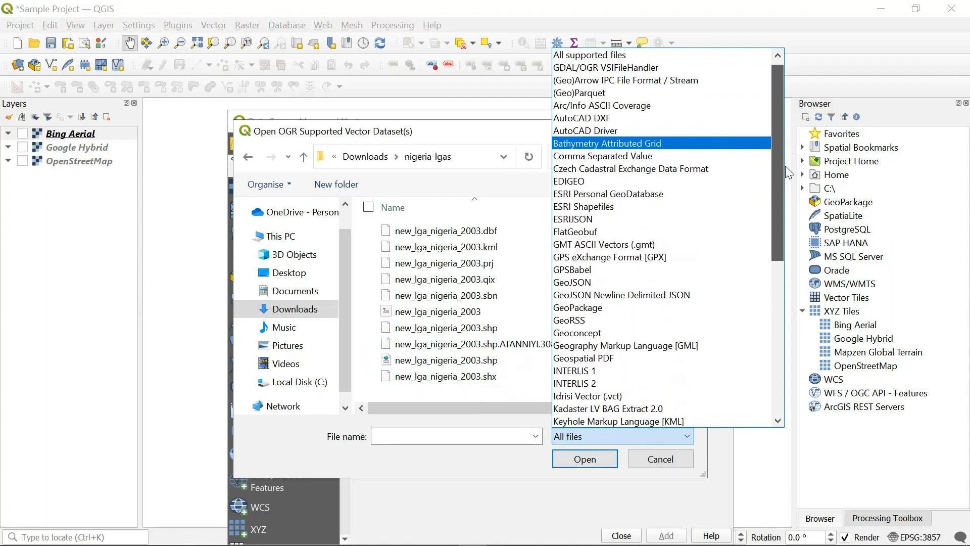
left_click_drag(786, 167, 781, 185)
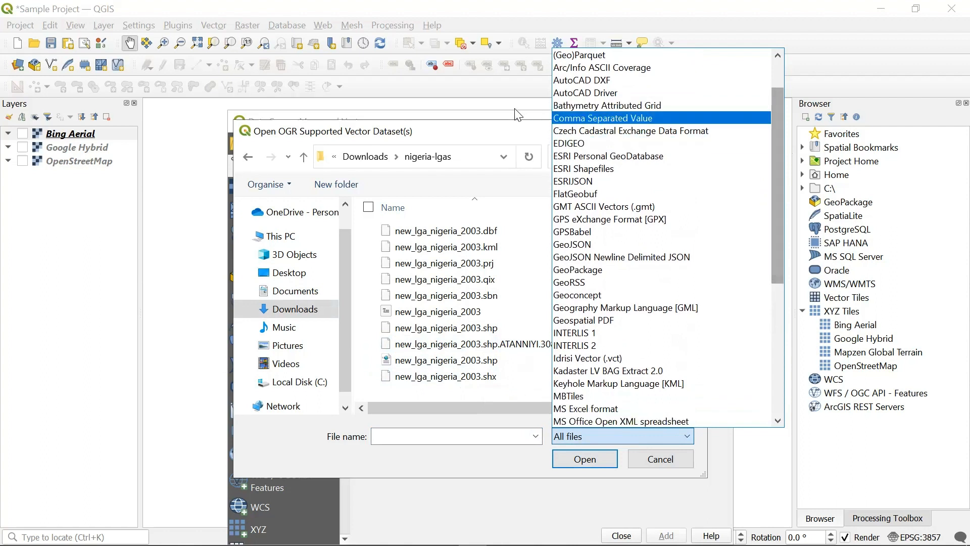
left_click(573, 169)
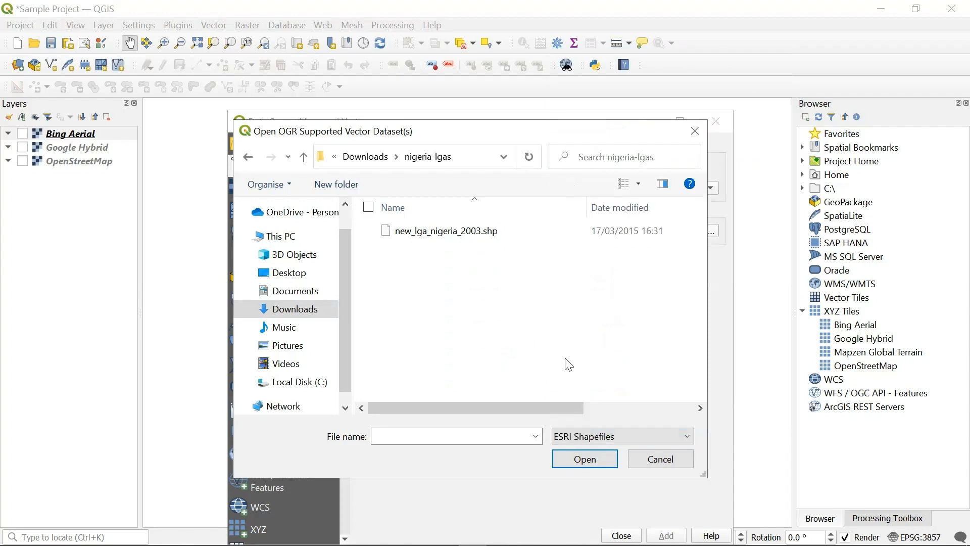
left_click(457, 237)
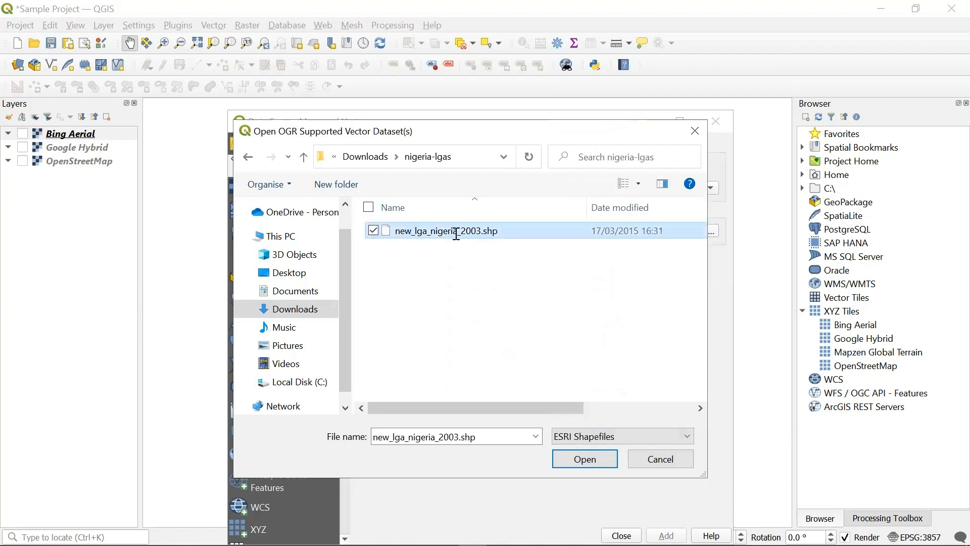
double_click(455, 230)
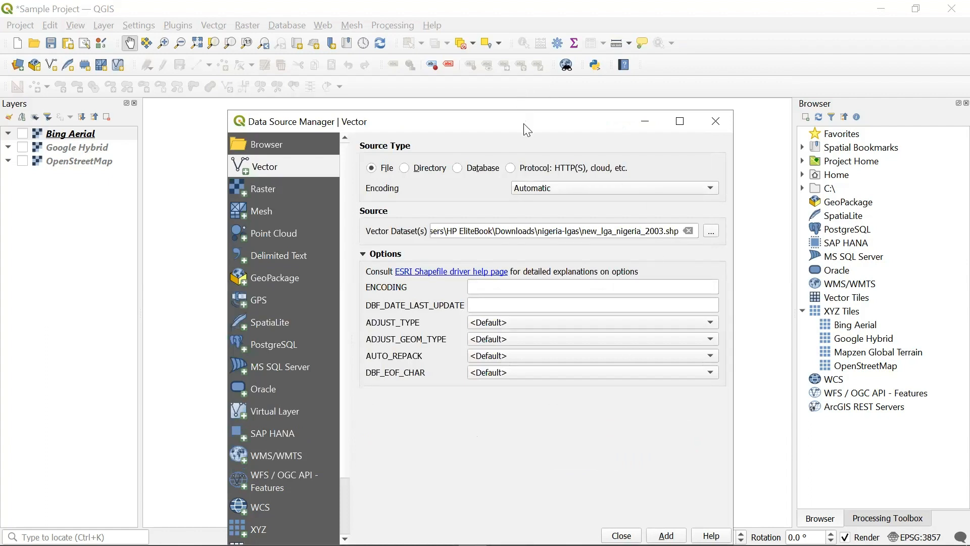
- Add the chosen shapefile to the project as a vector layer and close the data source manager
left_click_drag(527, 130, 479, 70)
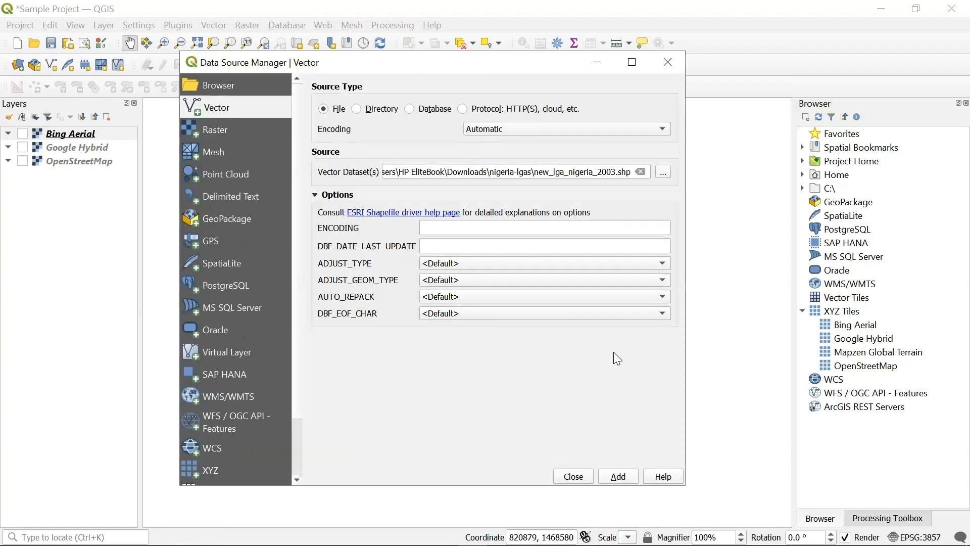
key("alt+a")
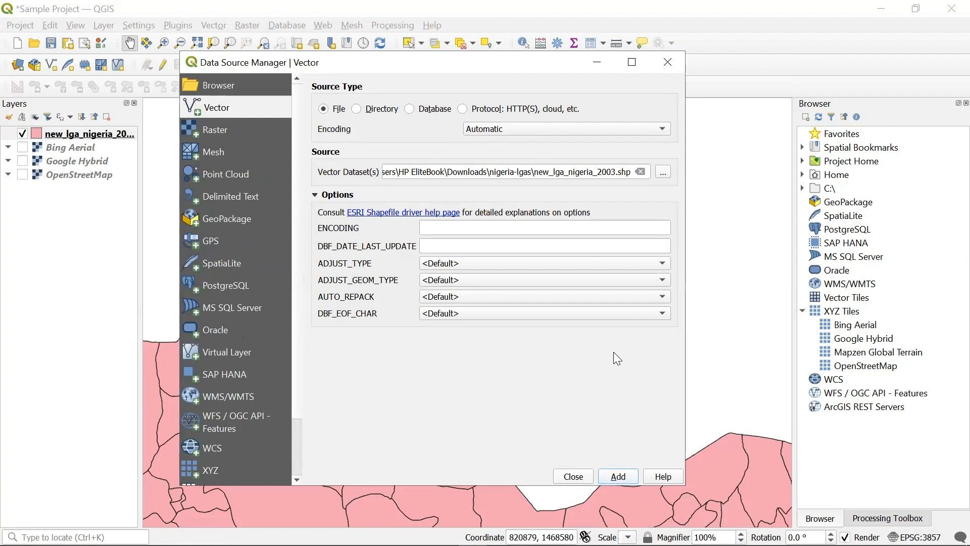
key("Escape")
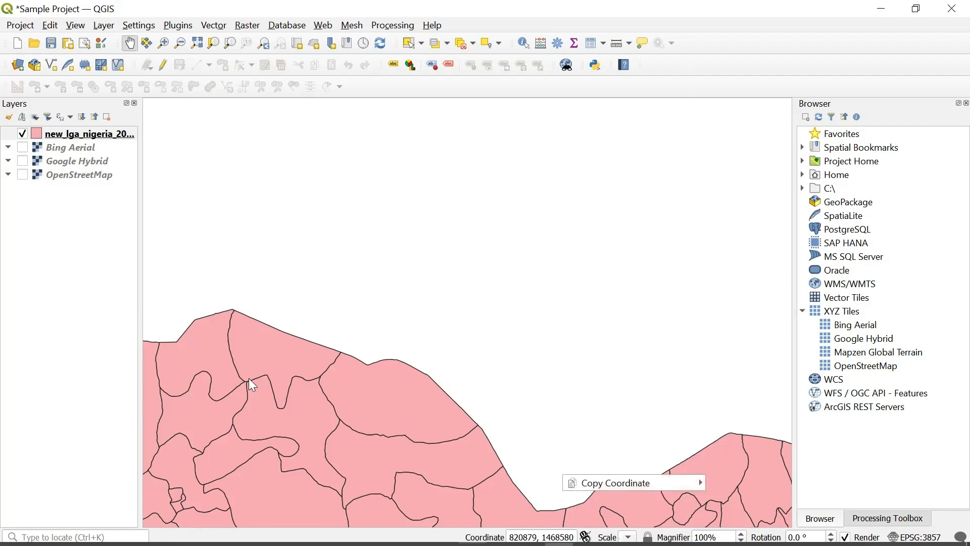
- View the full extent of the Nigeria LGA layer, centred in the map canvas
left_click_drag(410, 314, 441, 297)
scroll(441, 297, "down", 1)
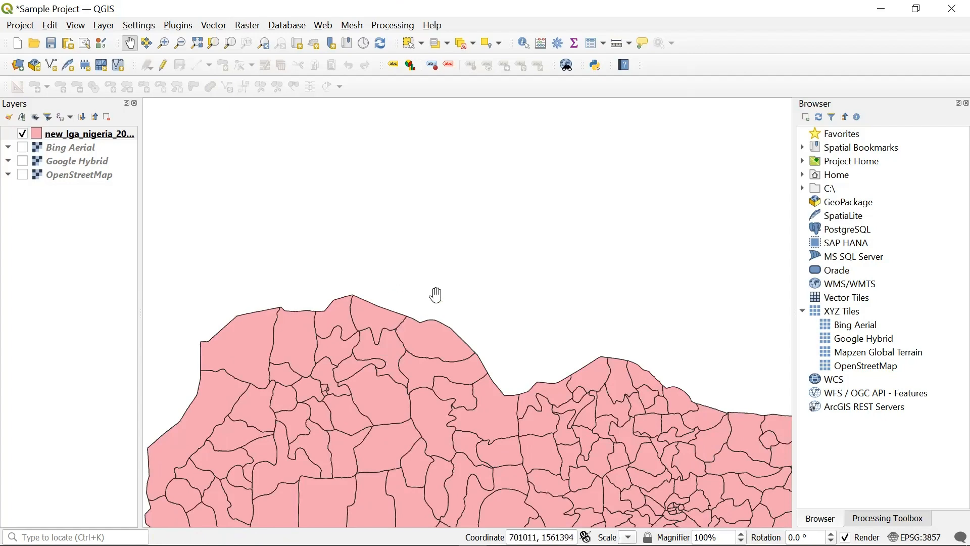
scroll(435, 295, "down", 1)
scroll(435, 295, "down", 3)
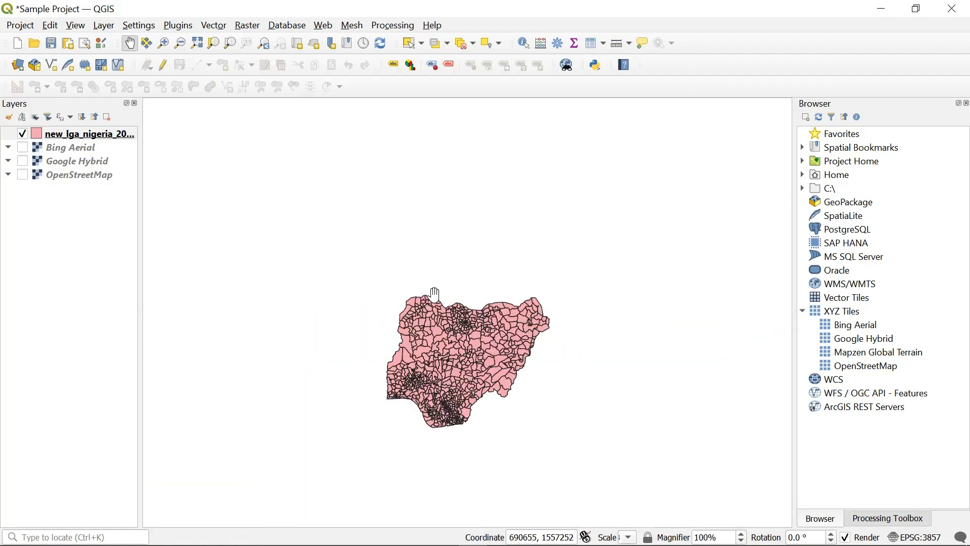
scroll(434, 294, "up", 2)
scroll(435, 295, "up", 1)
scroll(435, 295, "down", 1)
left_click_drag(508, 414, 468, 292)
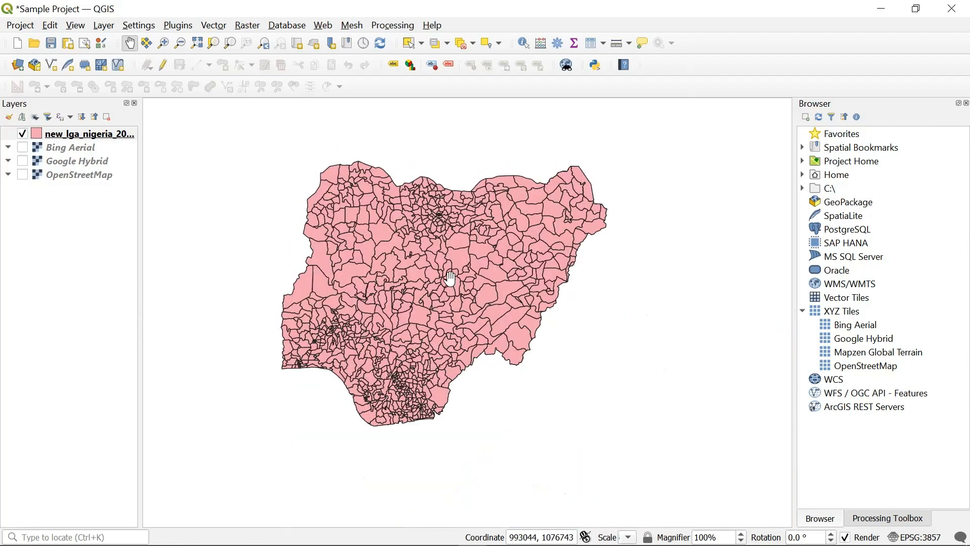
- Show the Google Hybrid basemap and switch the new_lga_nigeria_2003 layer off and on again to compare them
left_click(22, 162)
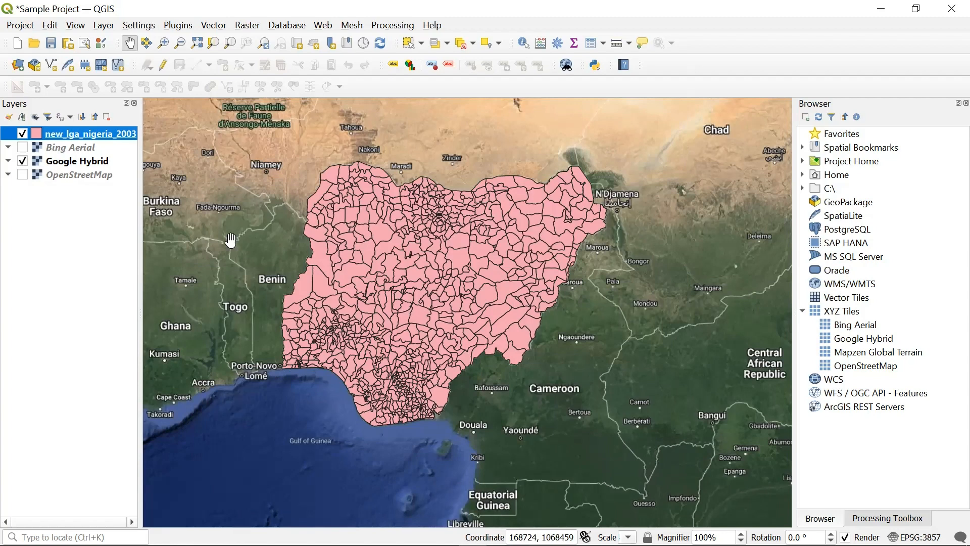
left_click(23, 134)
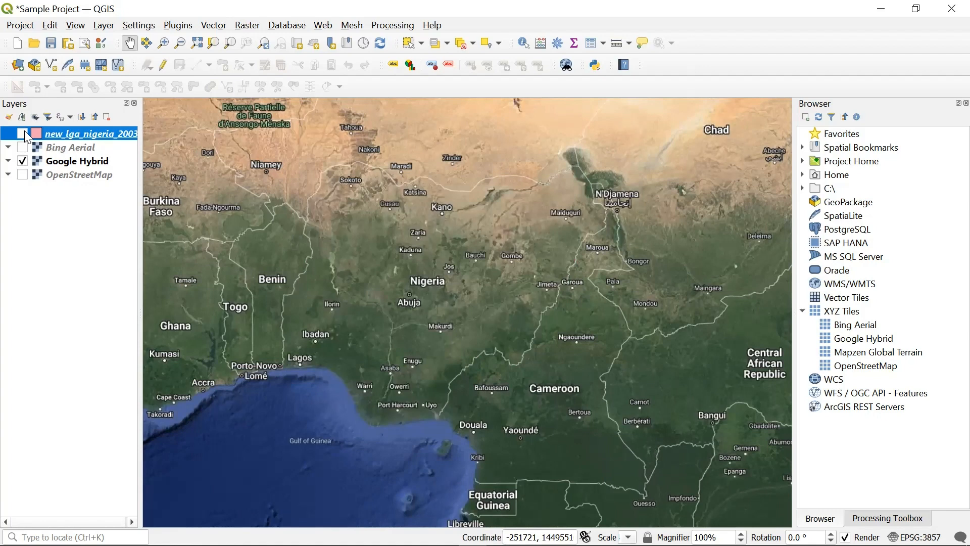
left_click(22, 134)
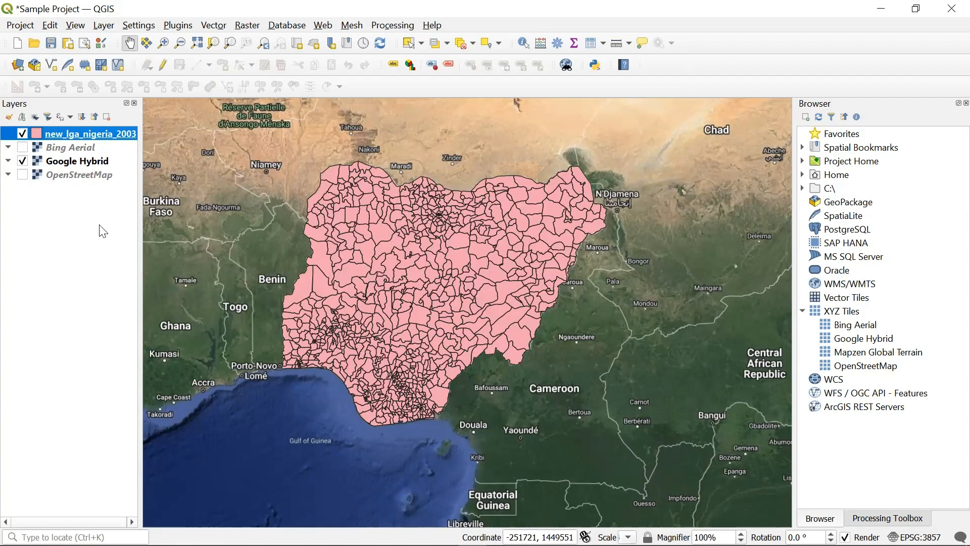
- Open the attribute table of the new_lga_nigeria_2003 layer and maximize its window
right_click(481, 255)
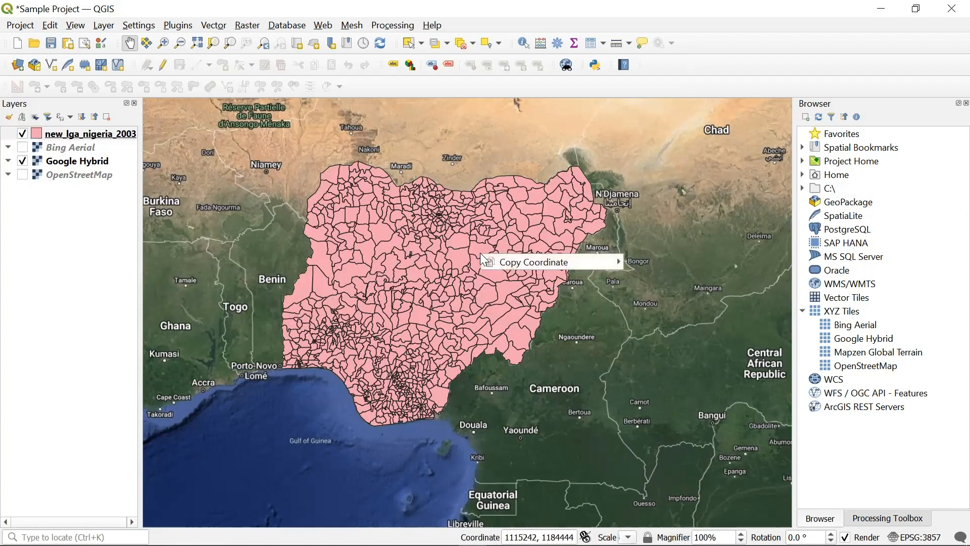
mouse_move(506, 264)
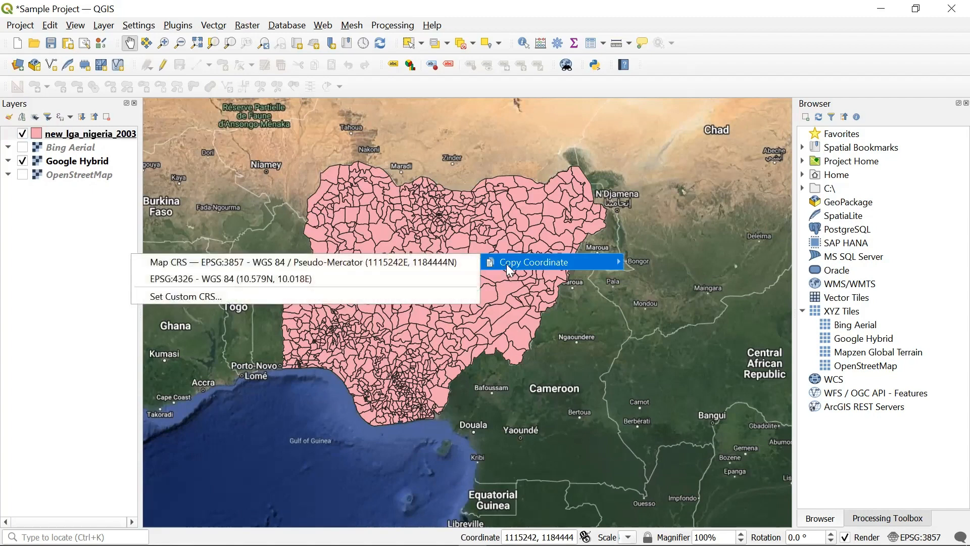
right_click(68, 137)
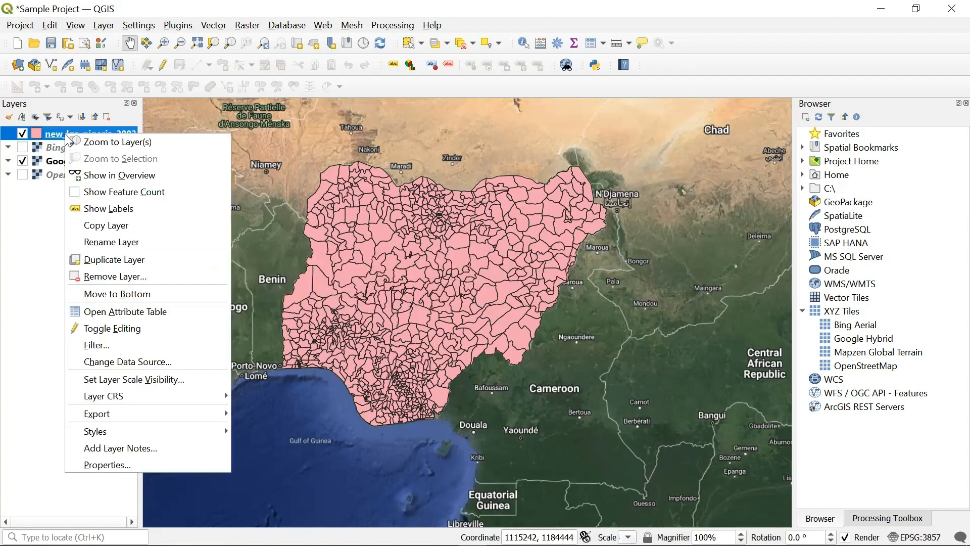
left_click(115, 312)
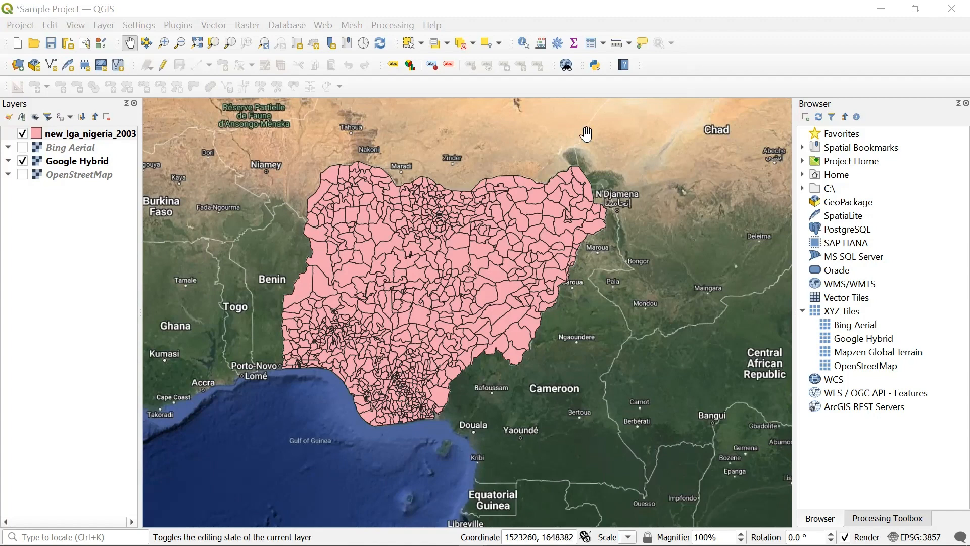
right_click(94, 137)
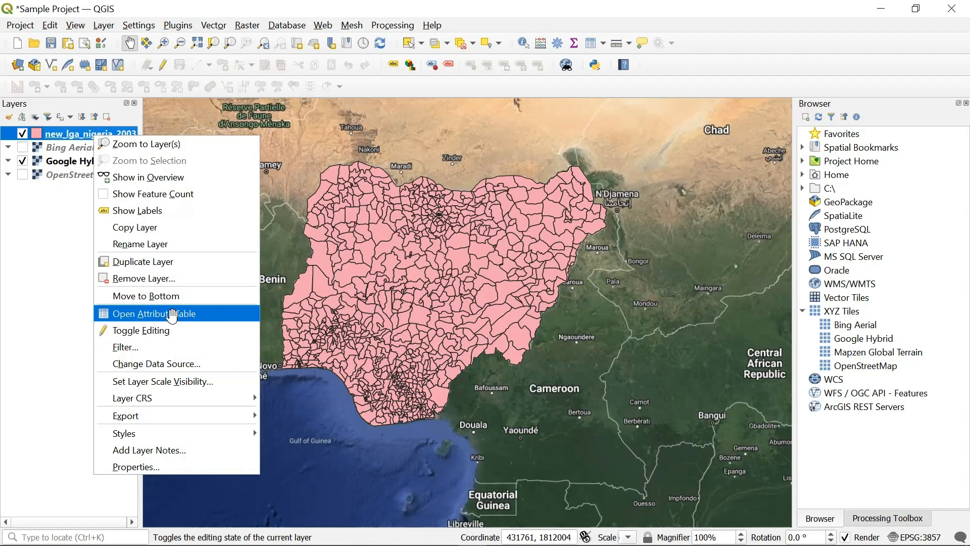
left_click(172, 315)
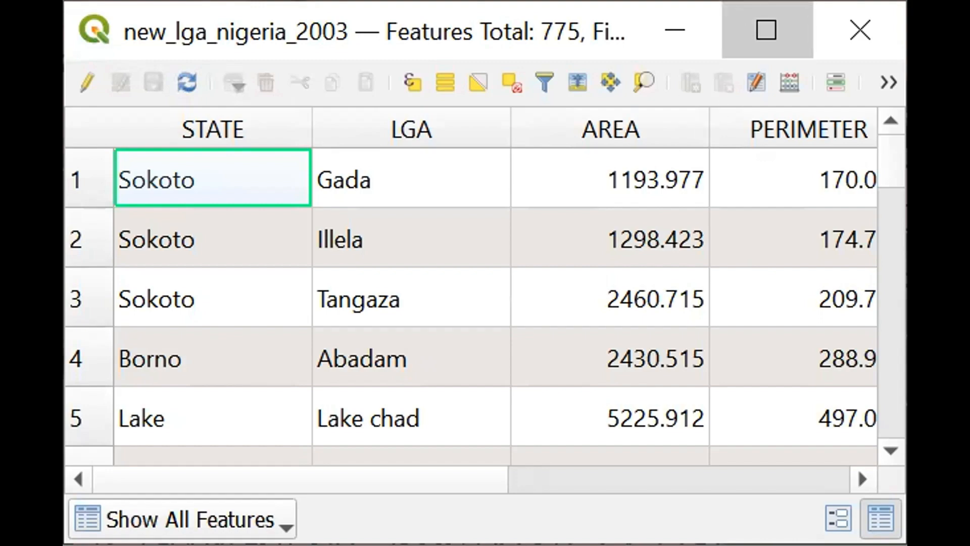
left_click(745, 27)
- Examine the state, LGA, area and perimeter records through to the end of the attribute table and back to the first row
scroll(80, 291, "down", 9)
scroll(84, 292, "down", 20)
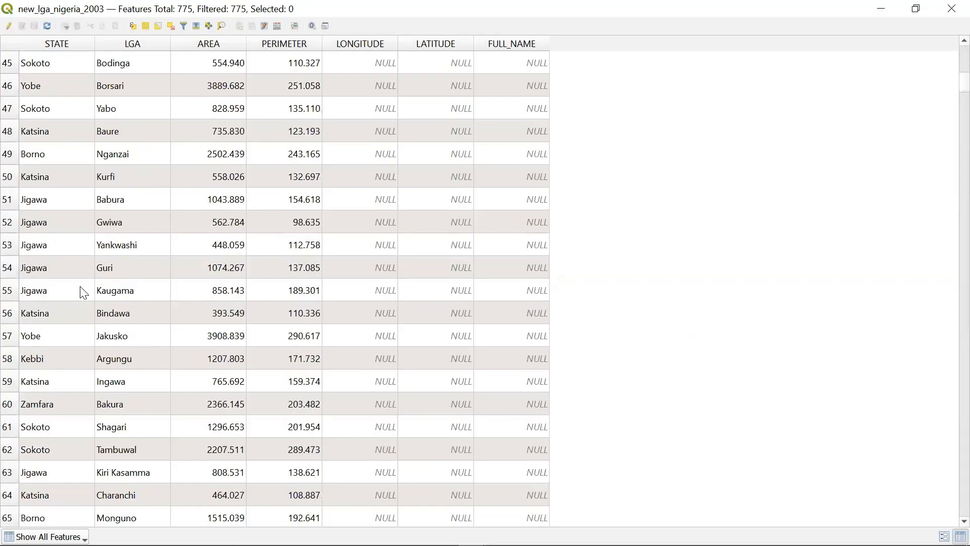
scroll(85, 292, "down", 20)
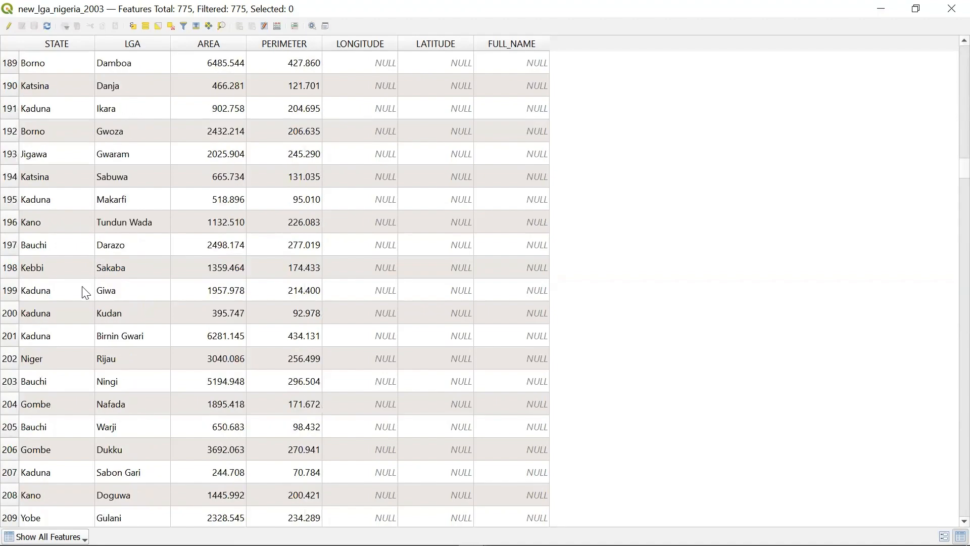
scroll(85, 297, "down", 20)
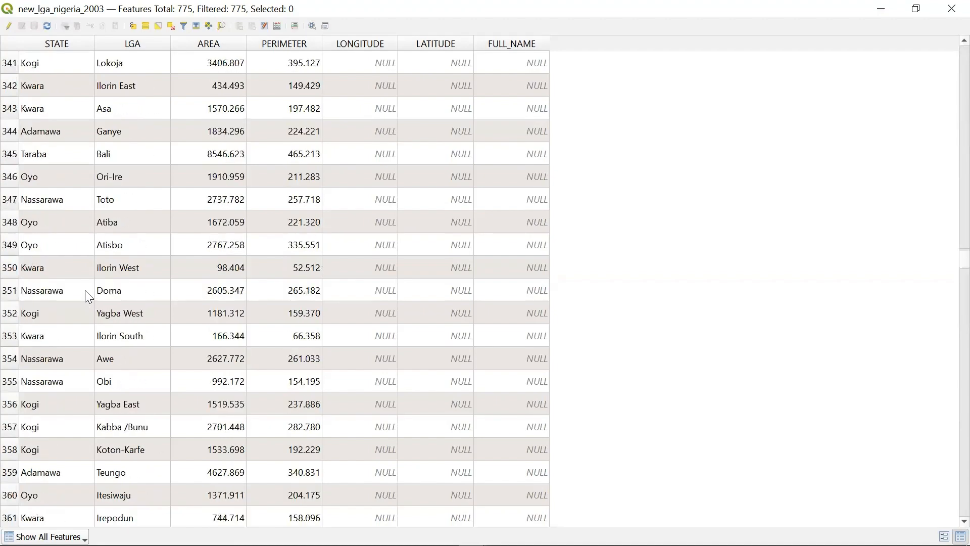
scroll(85, 279, "down", 20)
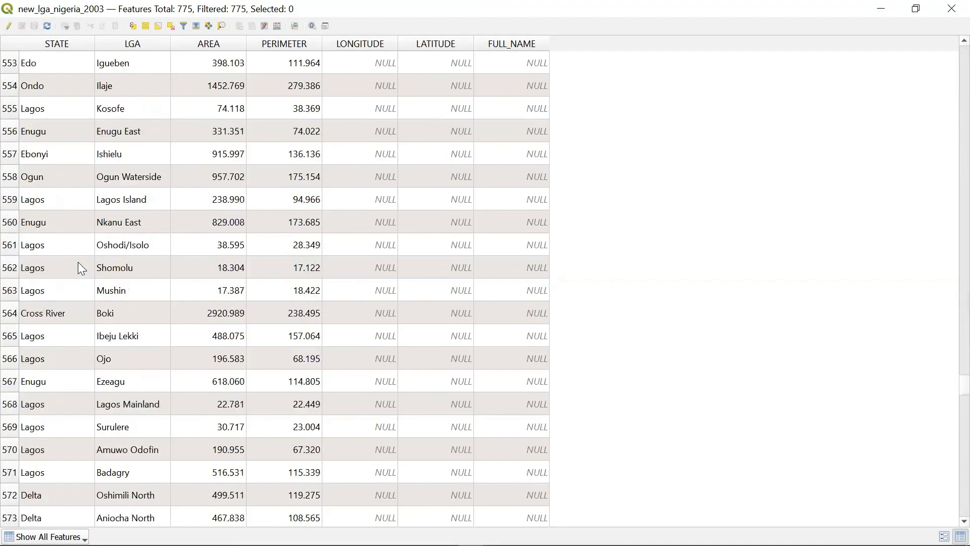
scroll(77, 245, "down", 20)
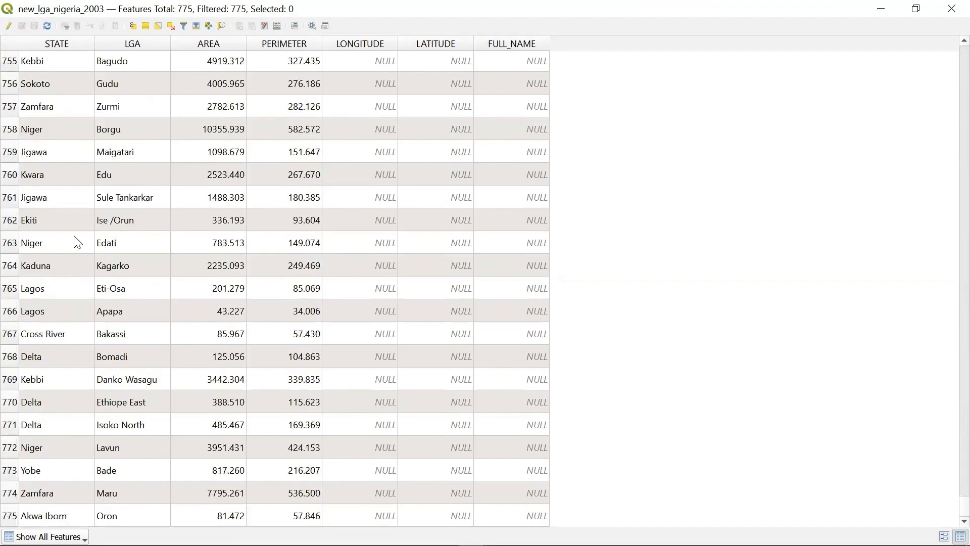
scroll(74, 236, "up", 5)
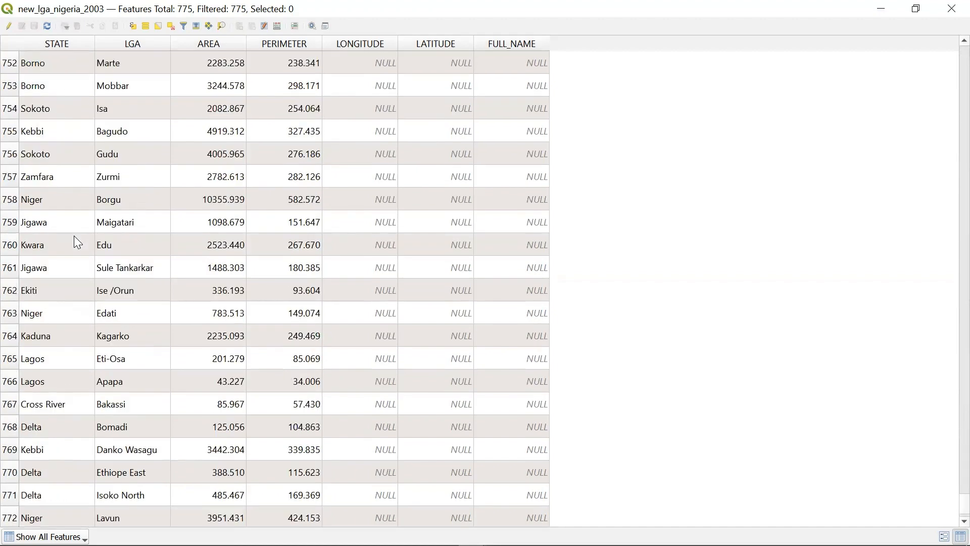
scroll(74, 236, "up", 1)
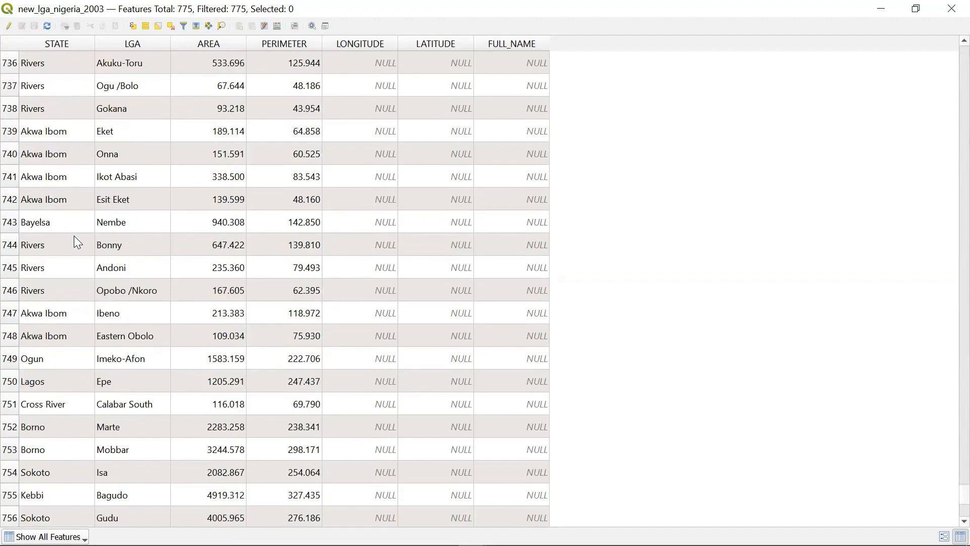
scroll(74, 236, "up", 3)
scroll(74, 235, "up", 20)
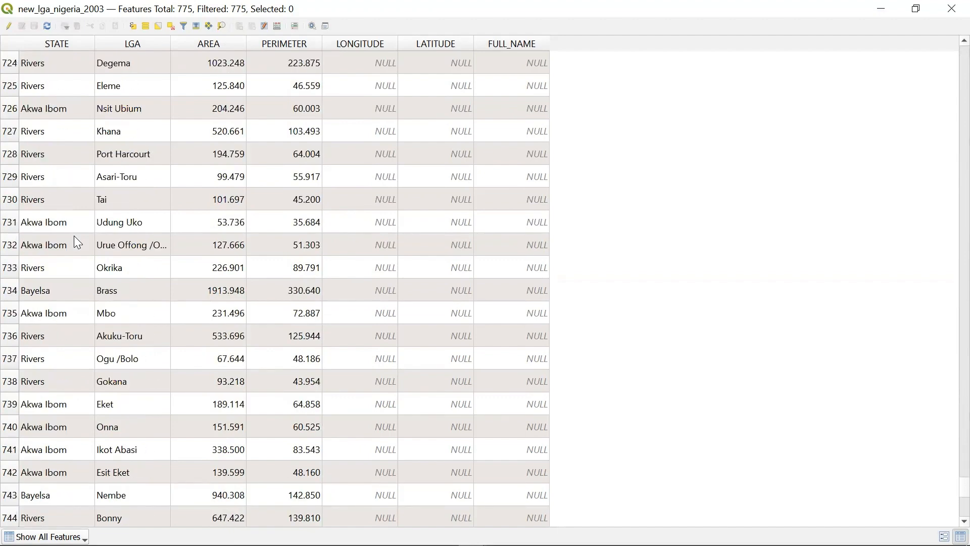
scroll(72, 288, "up", 20)
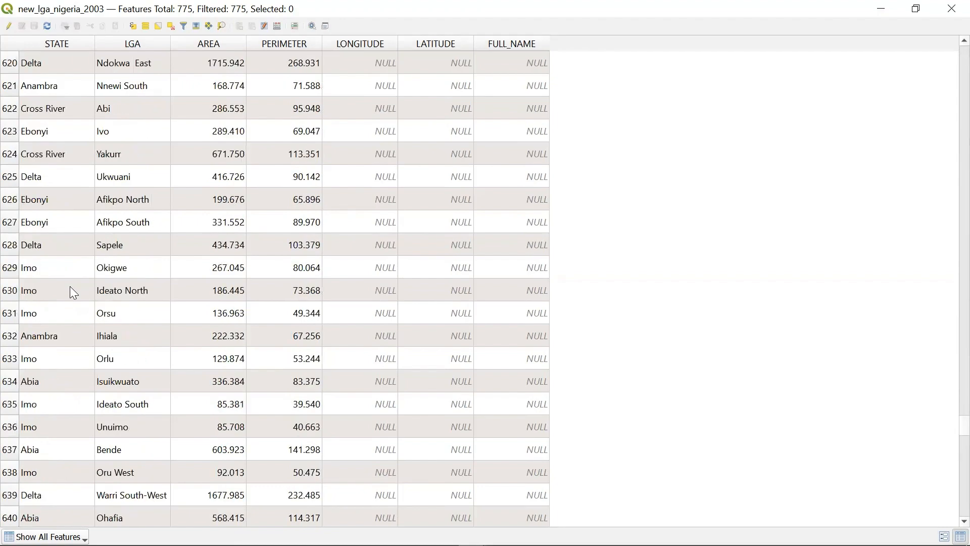
scroll(71, 288, "up", 20)
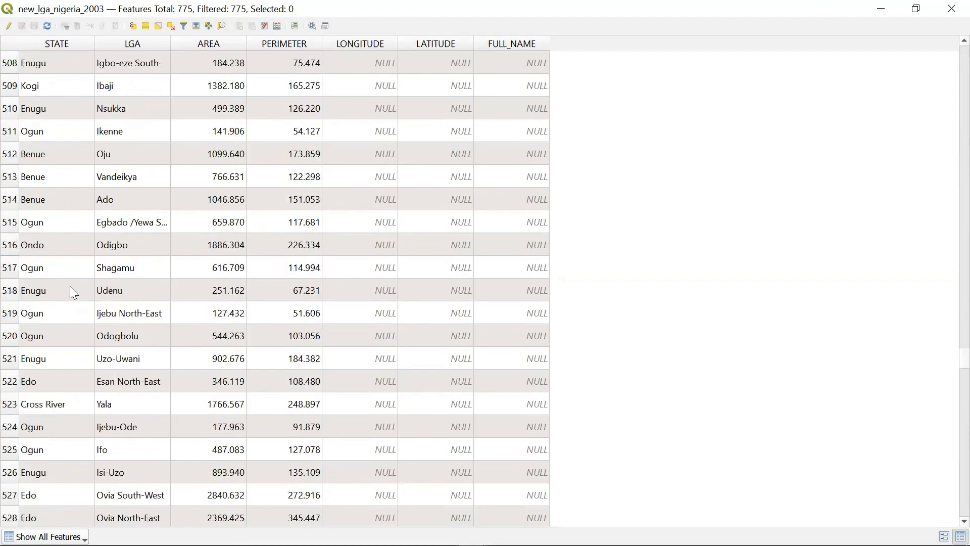
scroll(73, 292, "up", 20)
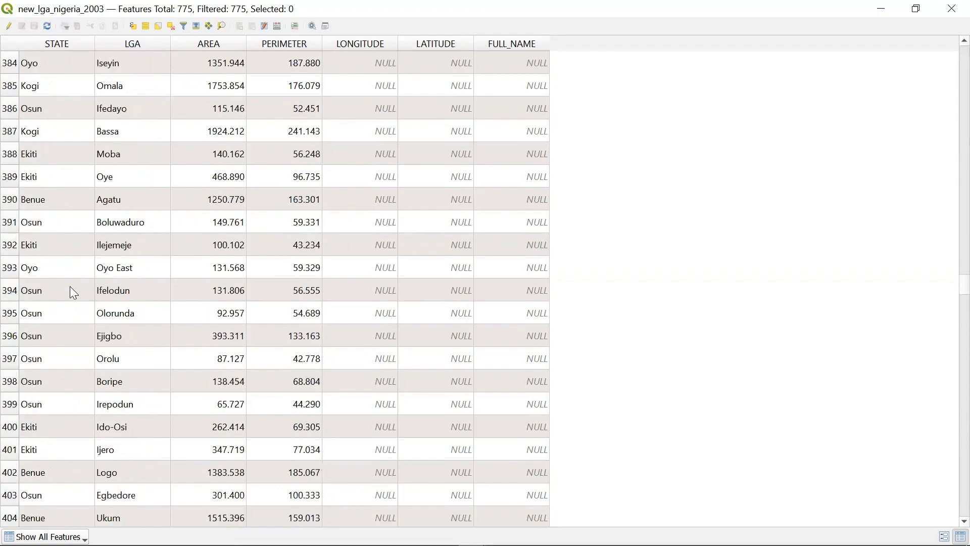
scroll(72, 288, "up", 20)
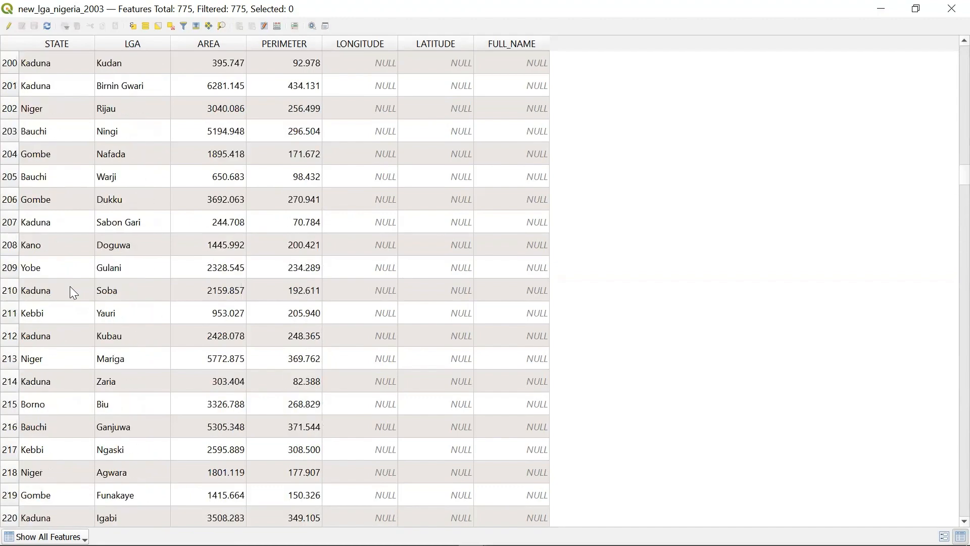
scroll(72, 292, "up", 20)
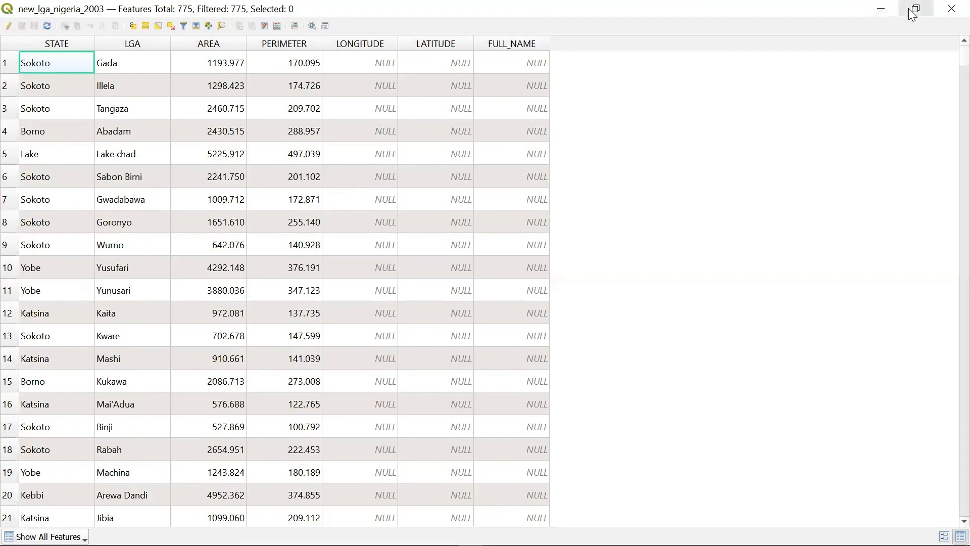
- Minimize the attribute table and select the local government areas in Nigeria's northwest corner by drawing an area around them on the map
left_click(915, 9)
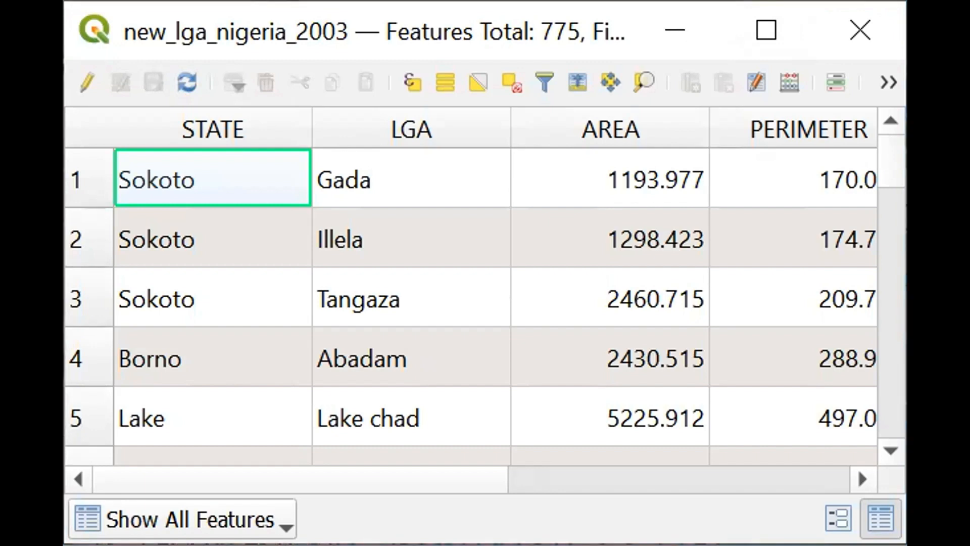
left_click(677, 21)
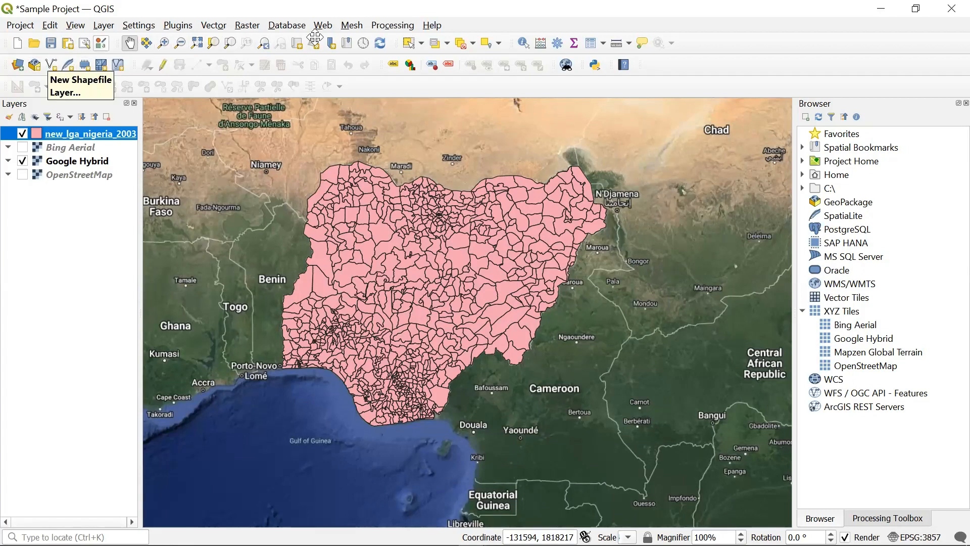
left_click(422, 44)
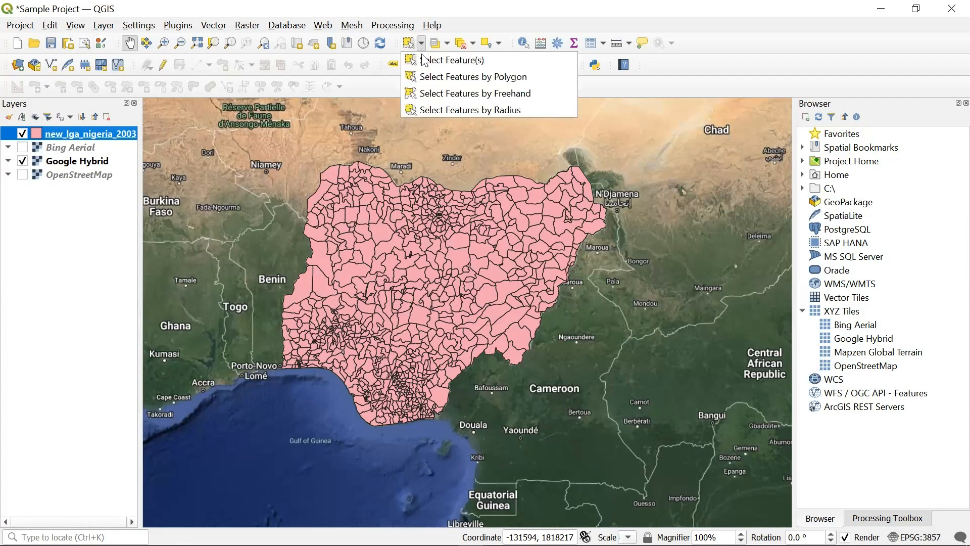
left_click(429, 82)
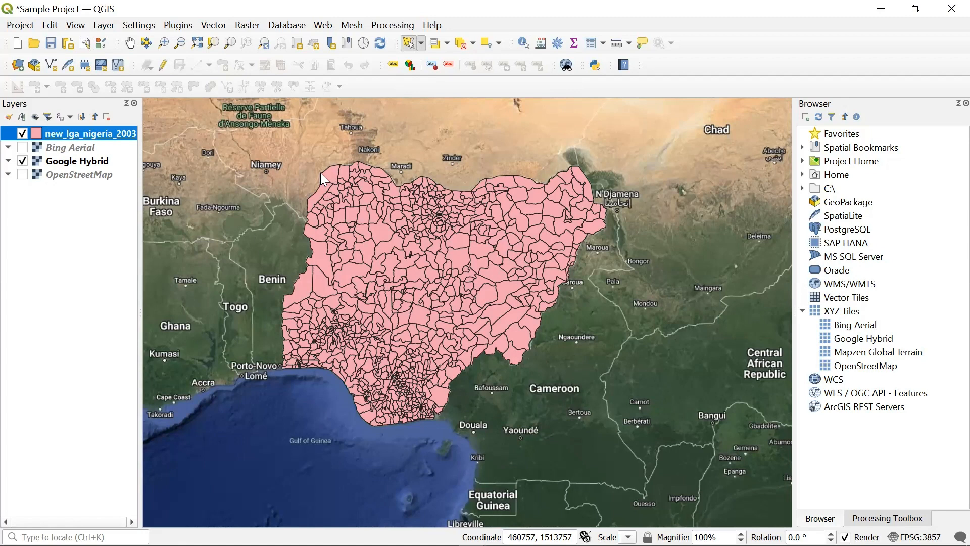
left_click(321, 173)
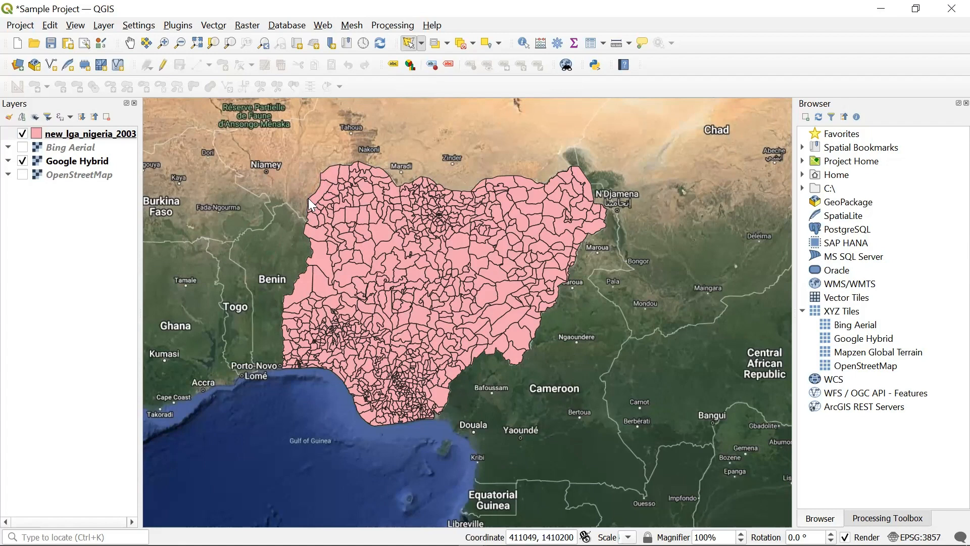
left_click_drag(308, 198, 387, 195)
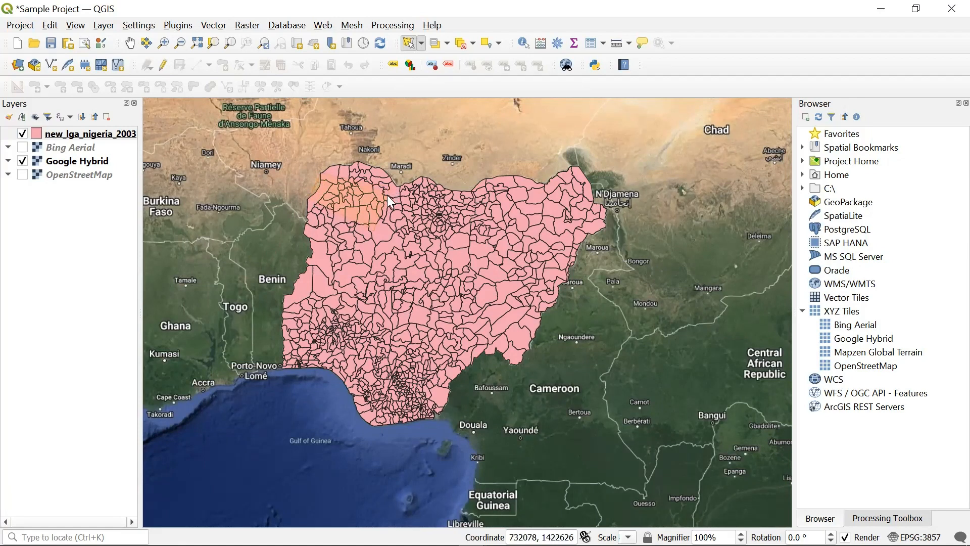
left_click(321, 173)
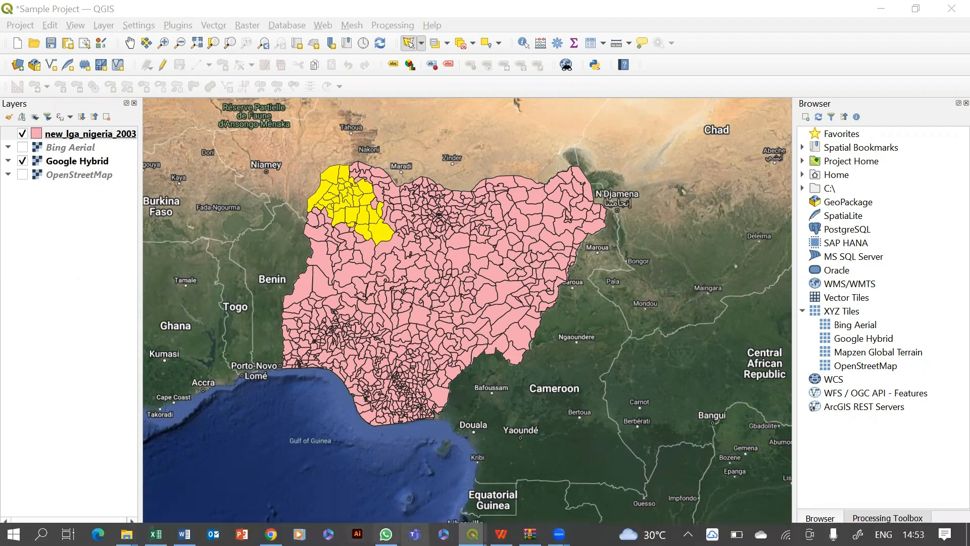
- Bring back the new_lga_nigeria_2003 attribute table, enlarge its window and place it beside the selected areas on the map
mouse_move(472, 534)
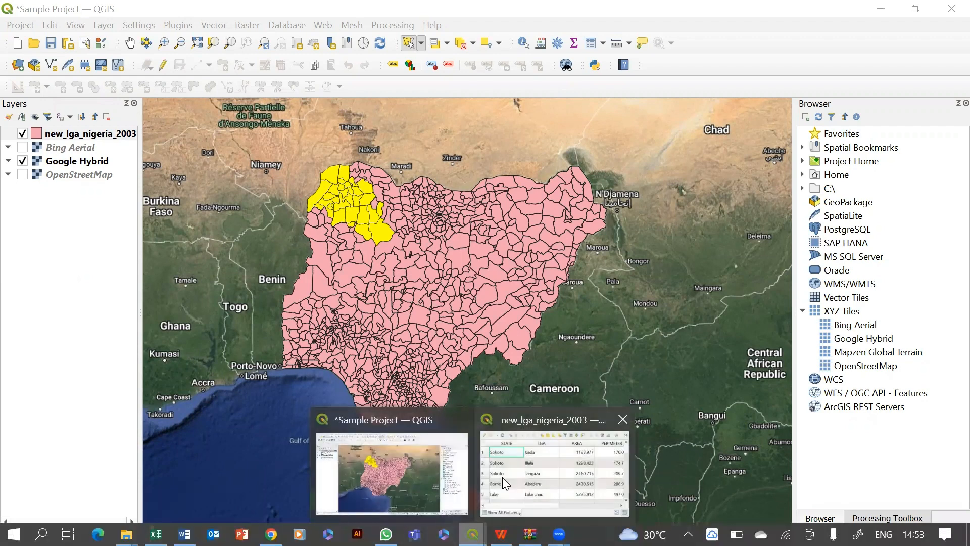
left_click(502, 476)
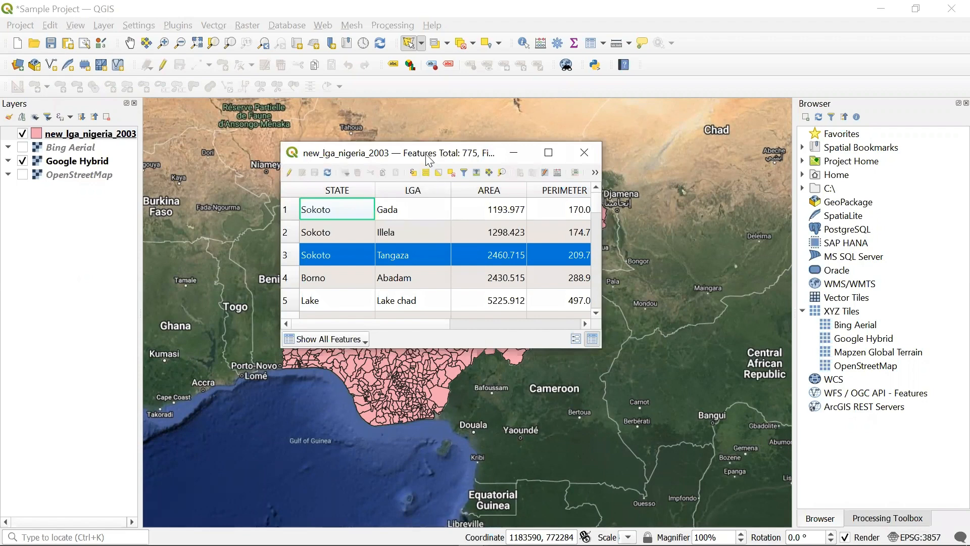
left_click_drag(432, 152, 590, 166)
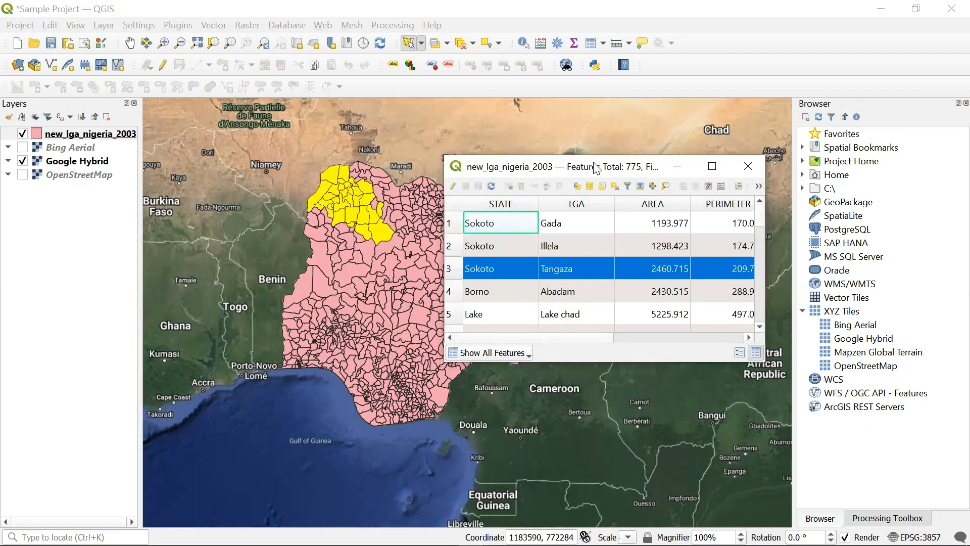
left_click(715, 167)
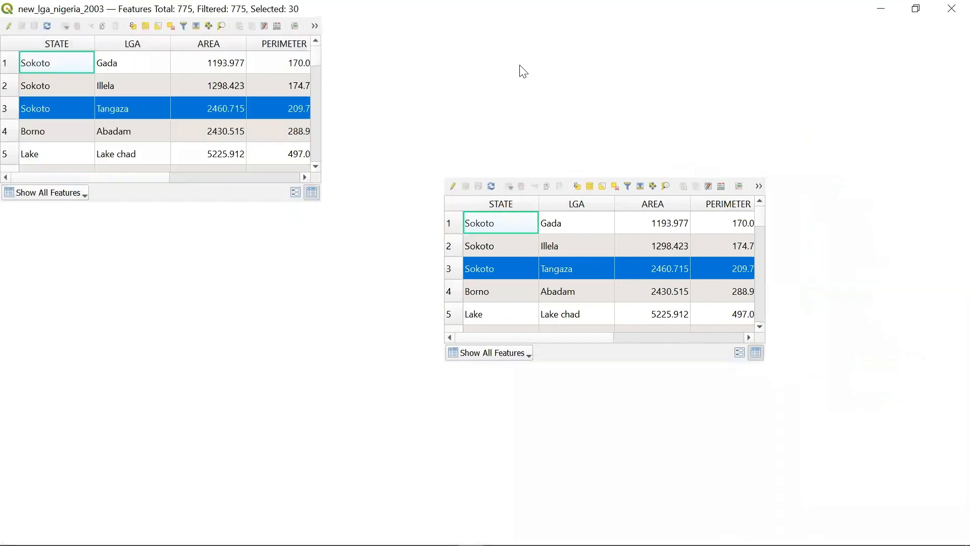
left_click(915, 9)
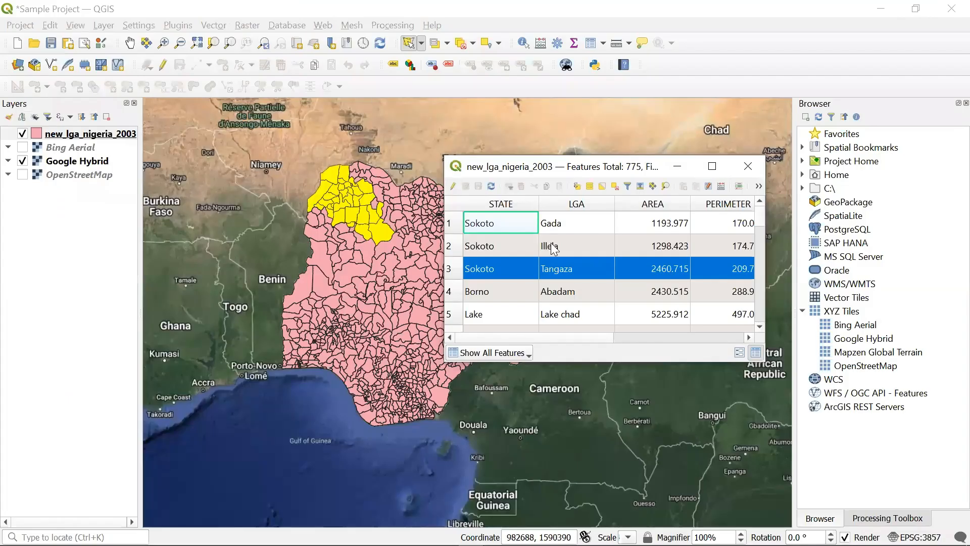
left_click_drag(442, 153, 294, 27)
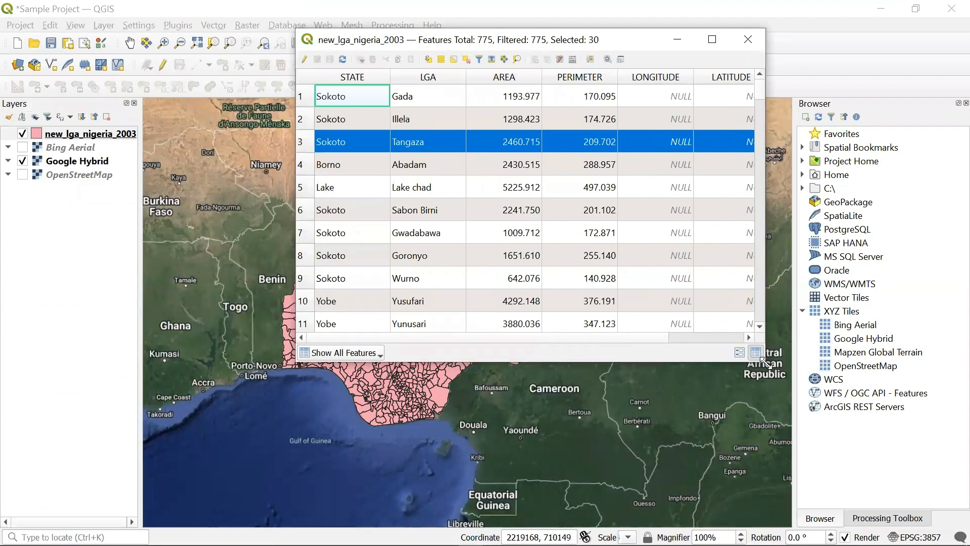
left_click_drag(764, 361, 839, 459)
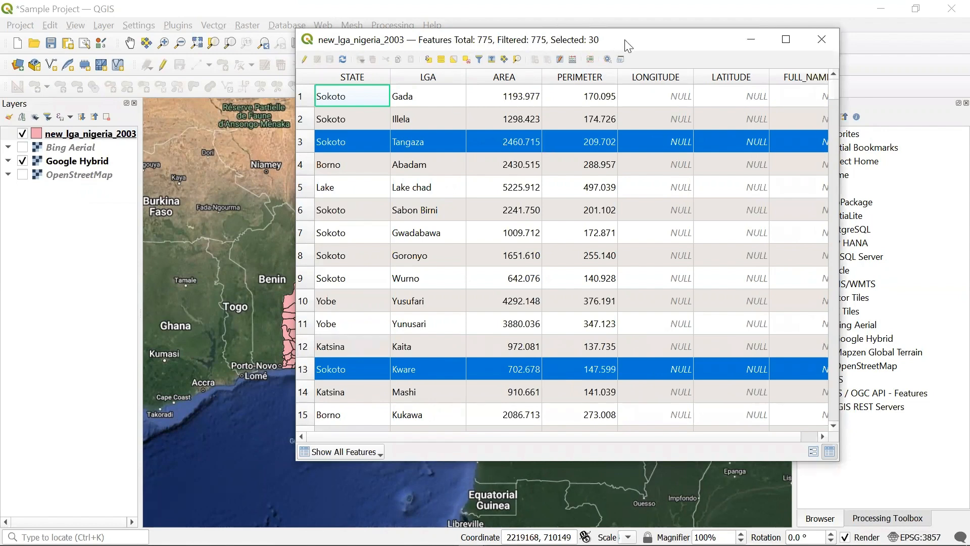
left_click_drag(630, 45, 729, 60)
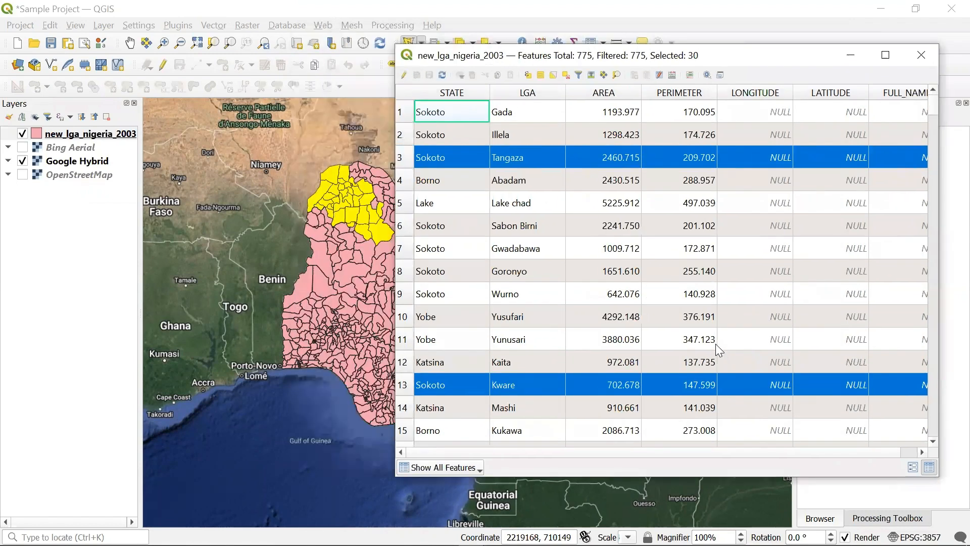
- Limit the attribute table to selected features only and look through their records from first to last
scroll(716, 344, "down", 4)
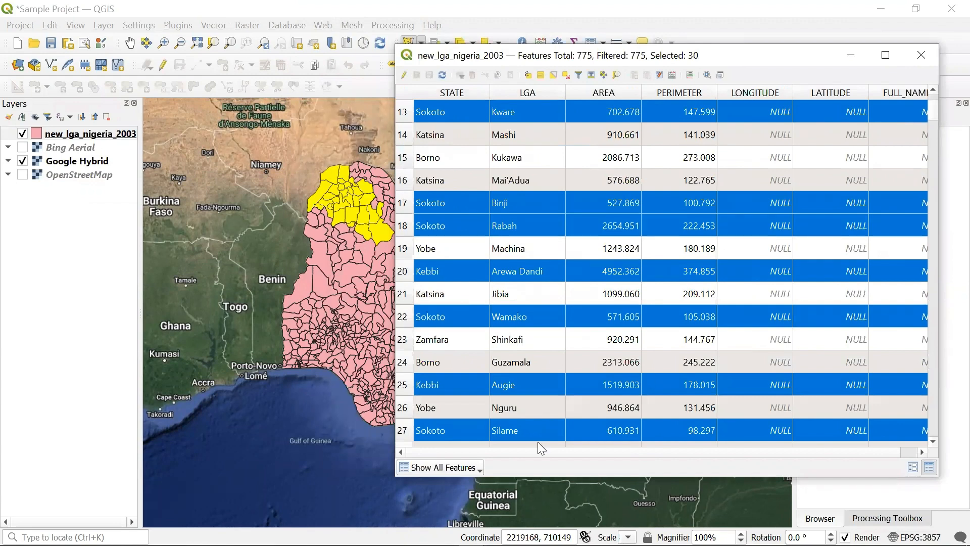
left_click(478, 467)
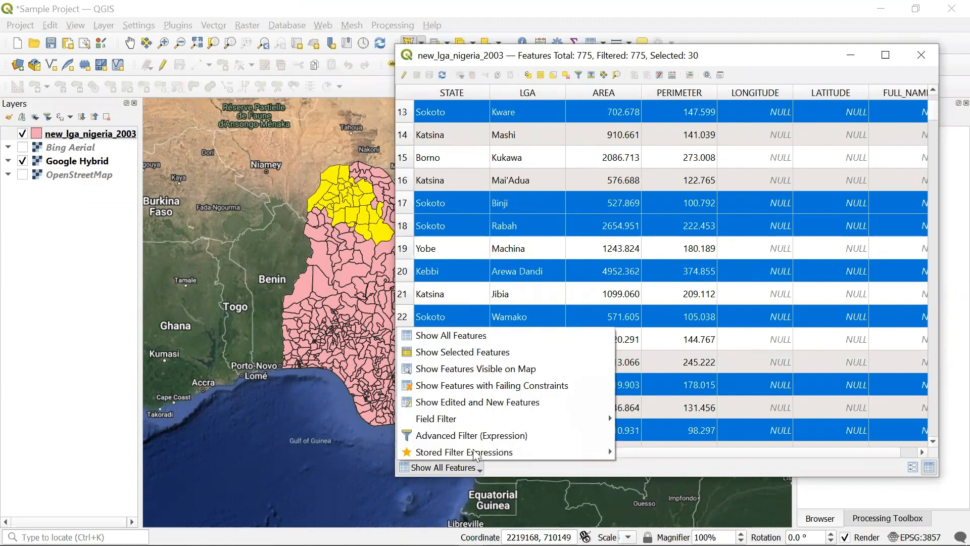
left_click(461, 352)
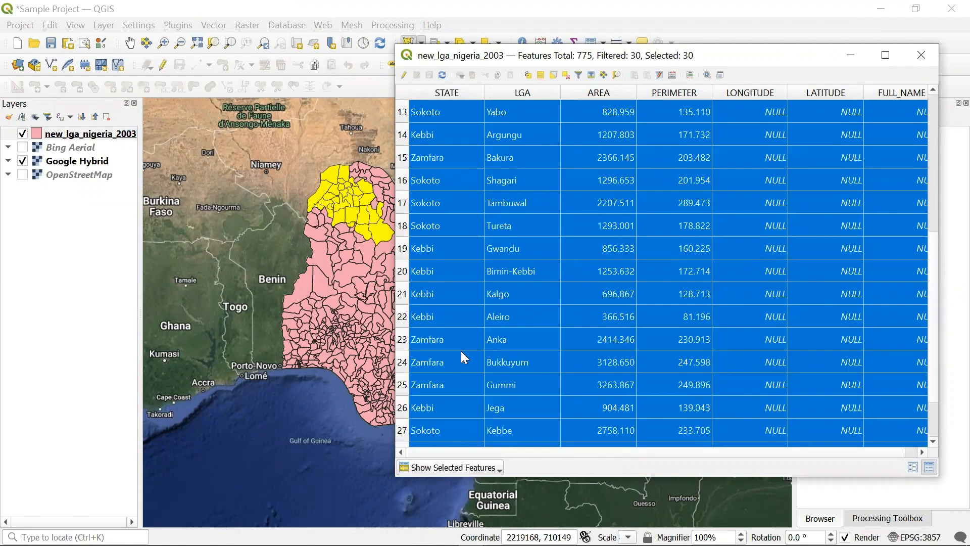
left_click(935, 128)
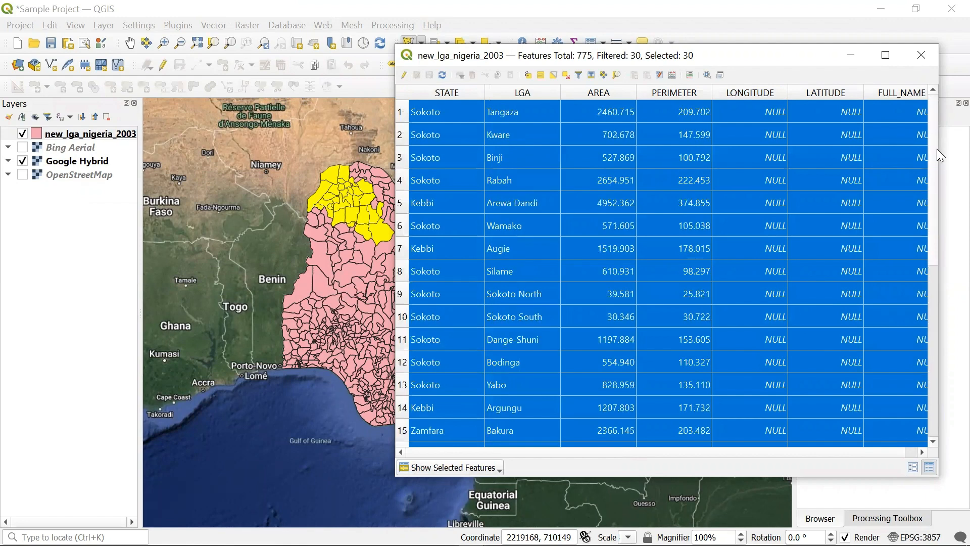
left_click(933, 326)
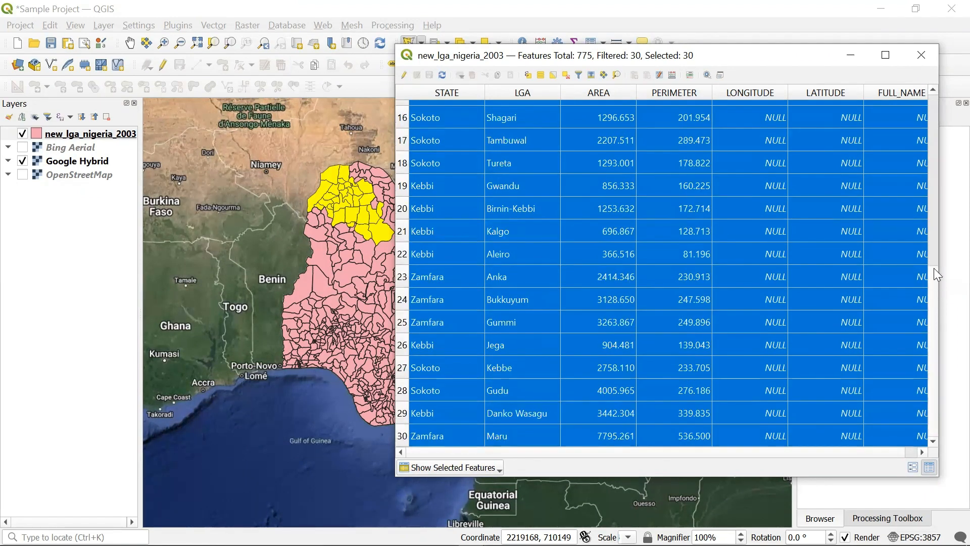
left_click(934, 210)
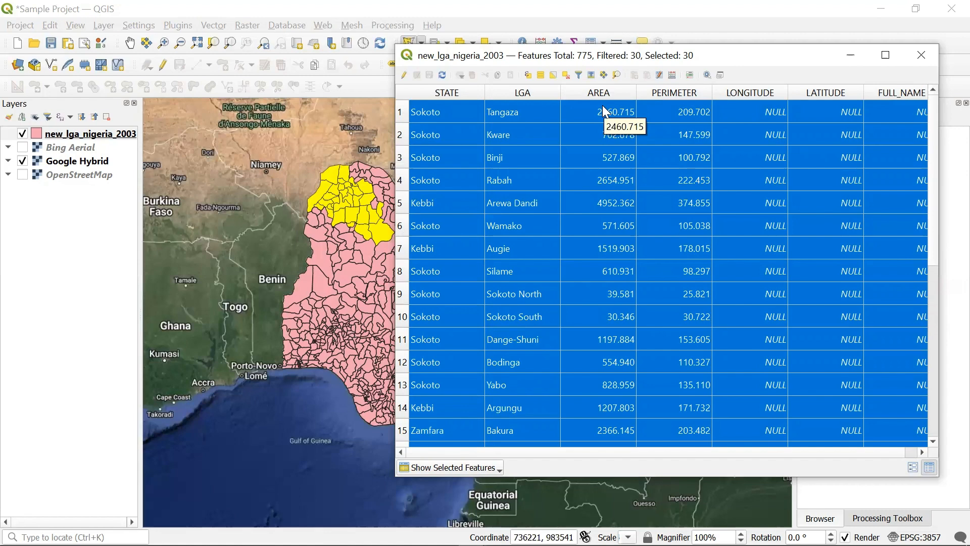
- Select only the Rabah record of Sokoto state and minimize the attribute table to locate it on the map
left_click(420, 185)
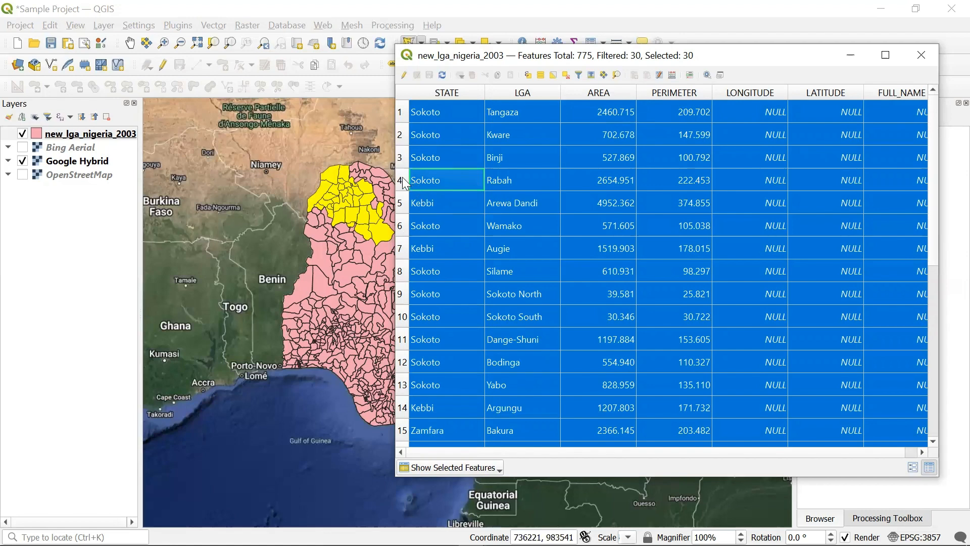
left_click(403, 180)
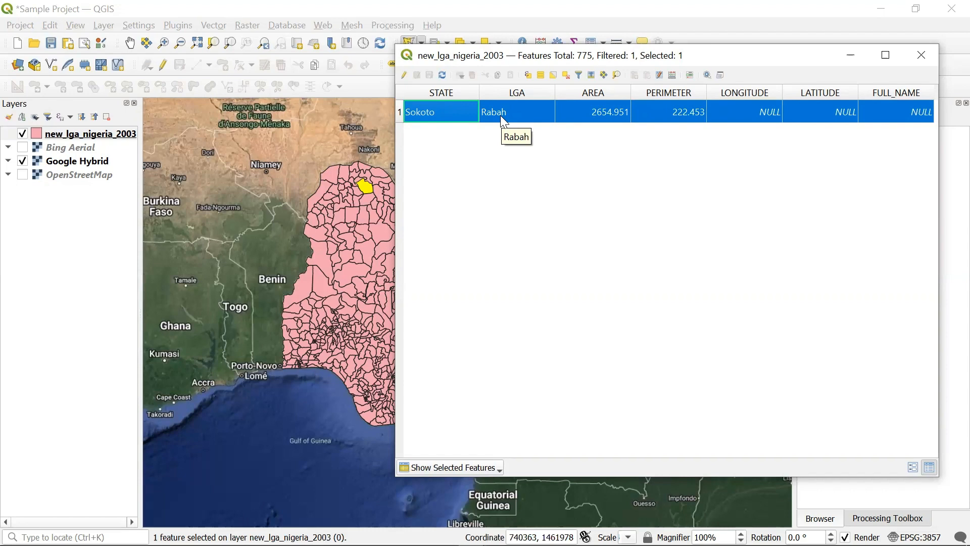
left_click(851, 54)
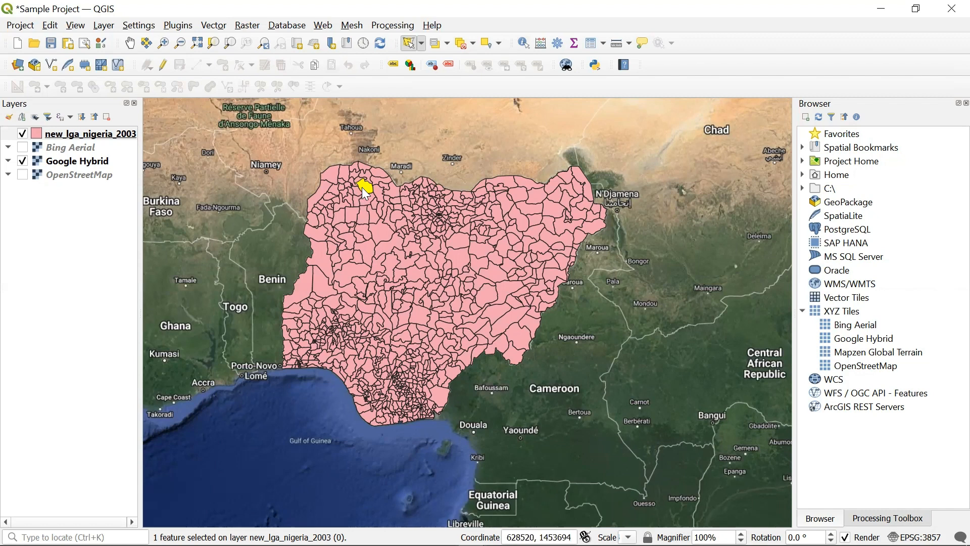
- Start exporting the selected feature of the new_lga_nigeria_2003 layer and set the format to Comma Separated Value [CSV]
right_click(40, 135)
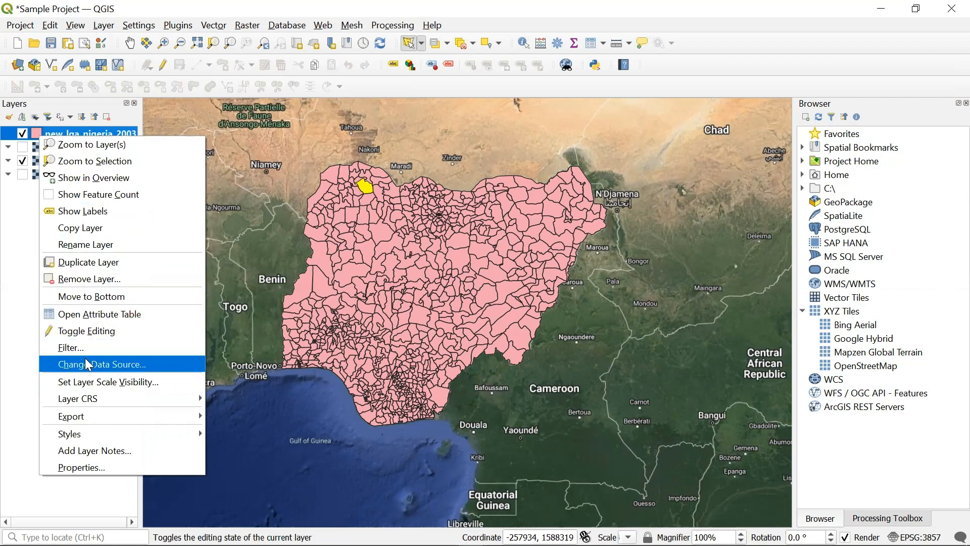
mouse_move(86, 415)
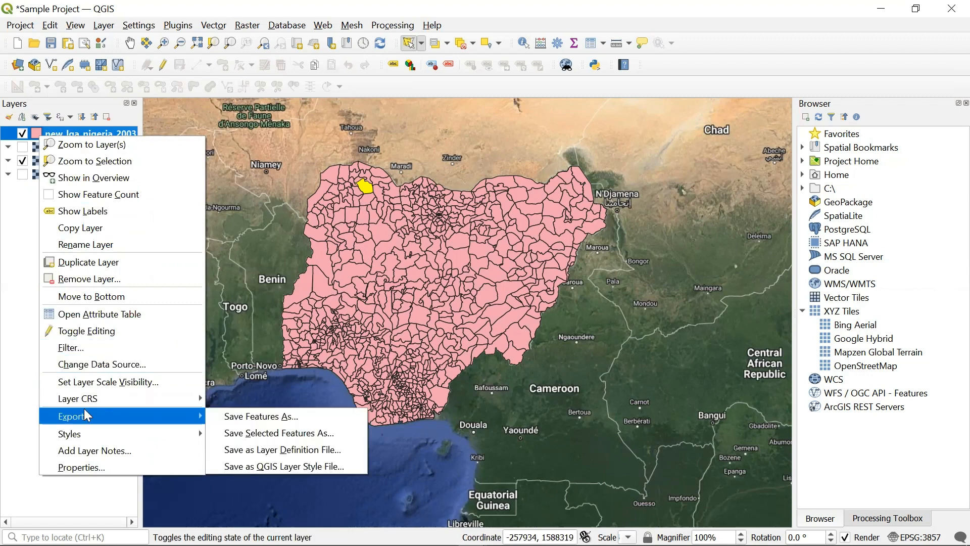
left_click(251, 433)
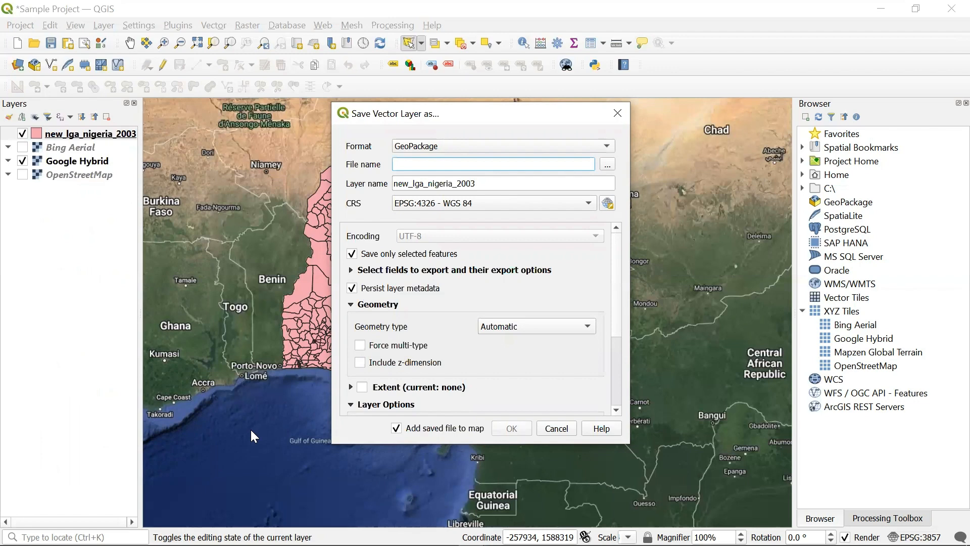
scroll(587, 328, "down", 5)
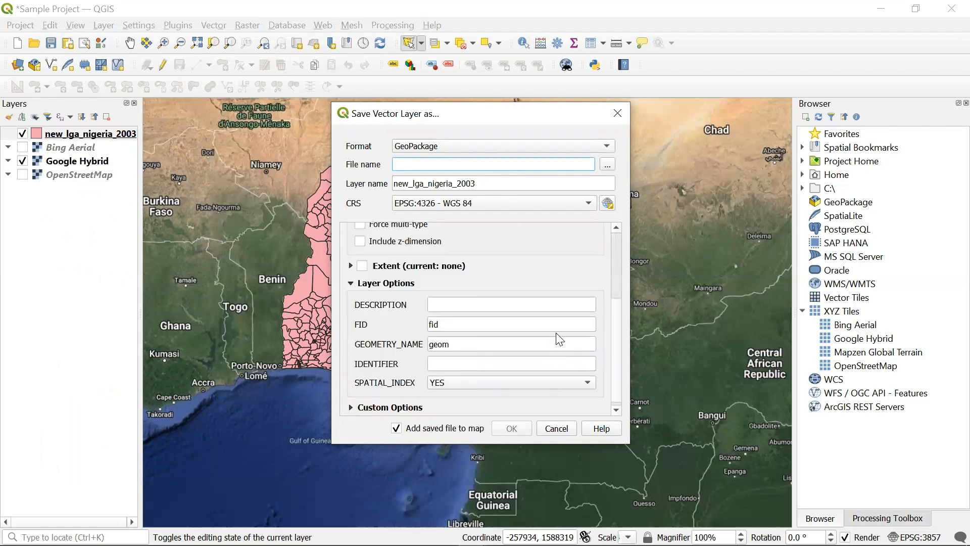
scroll(560, 340, "up", 3)
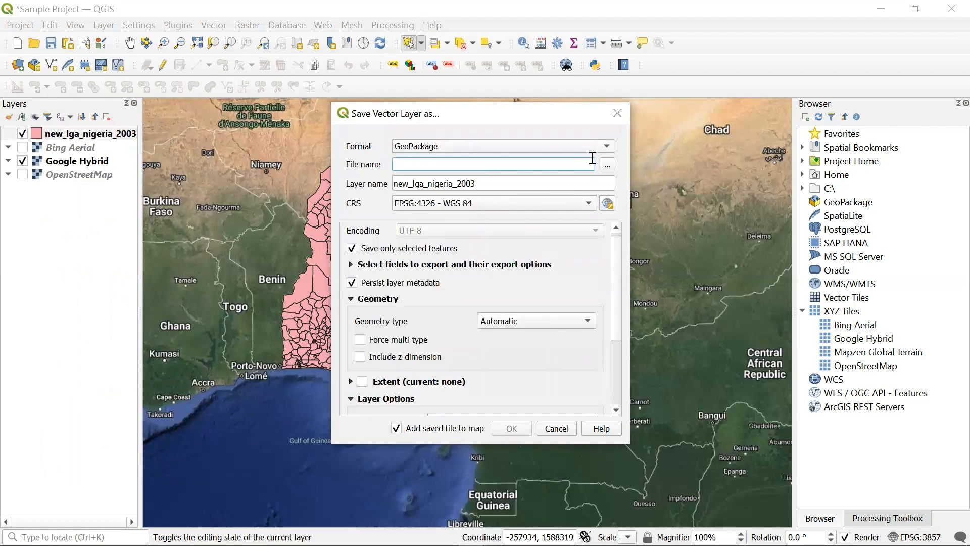
left_click(608, 147)
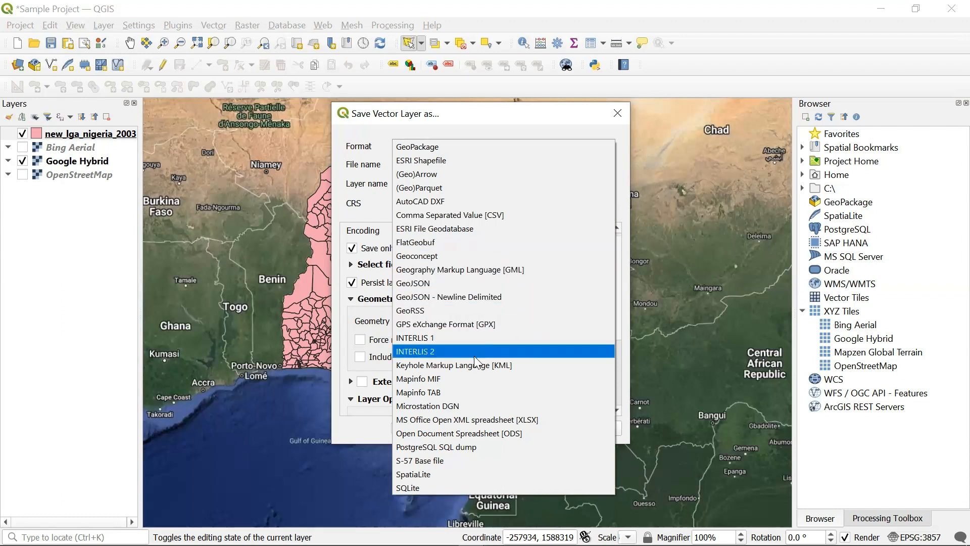
left_click(485, 215)
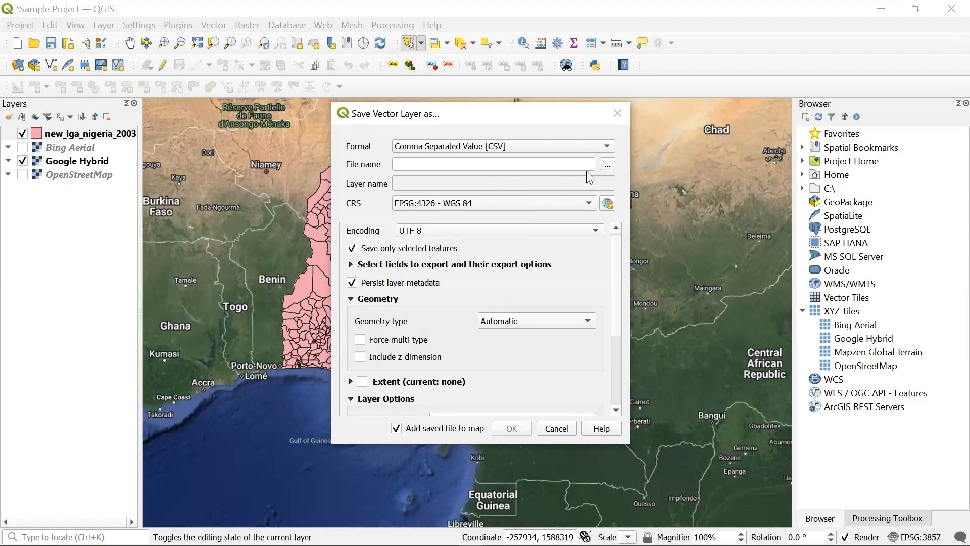
- Set the CSV output file to Sokoto in the QGIS folder inside Documents
left_click(607, 166)
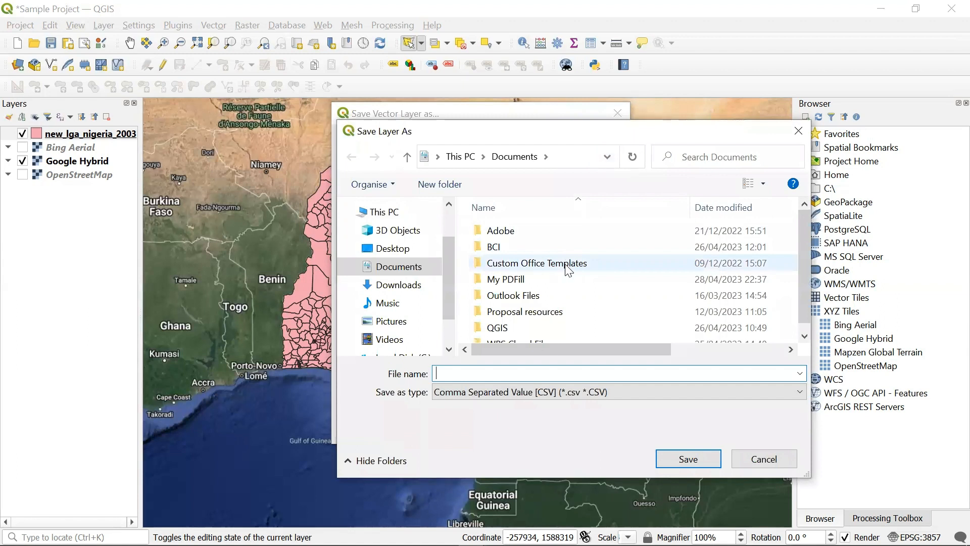
scroll(568, 269, "down", 1)
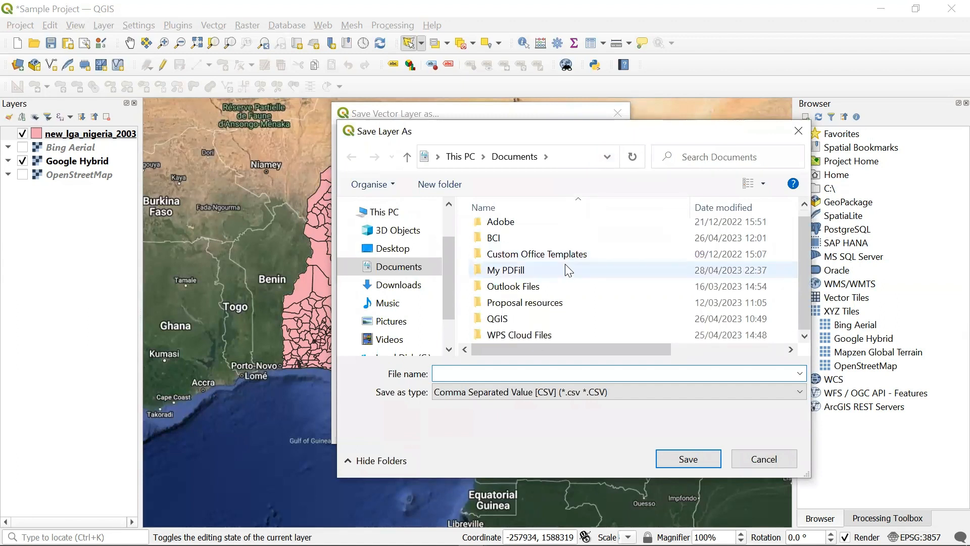
left_click(513, 319)
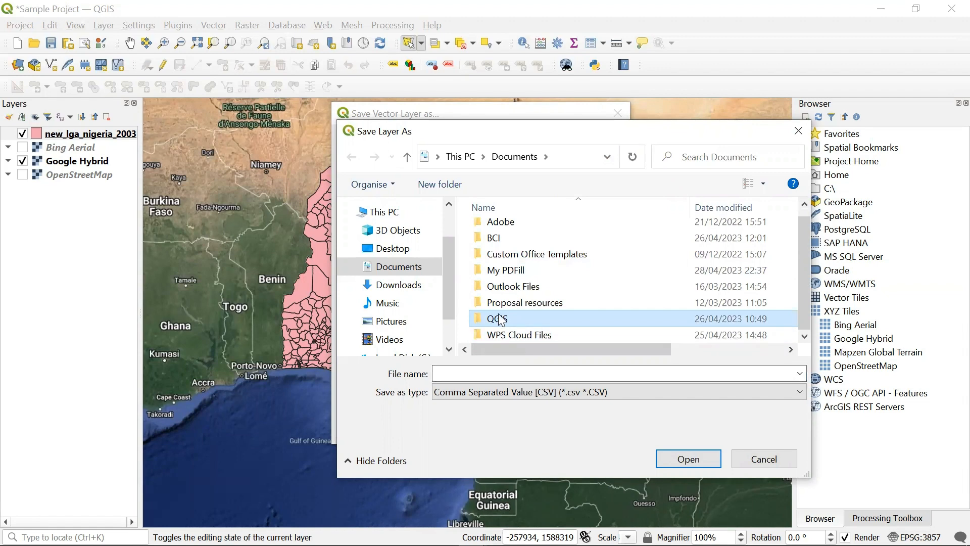
double_click(500, 319)
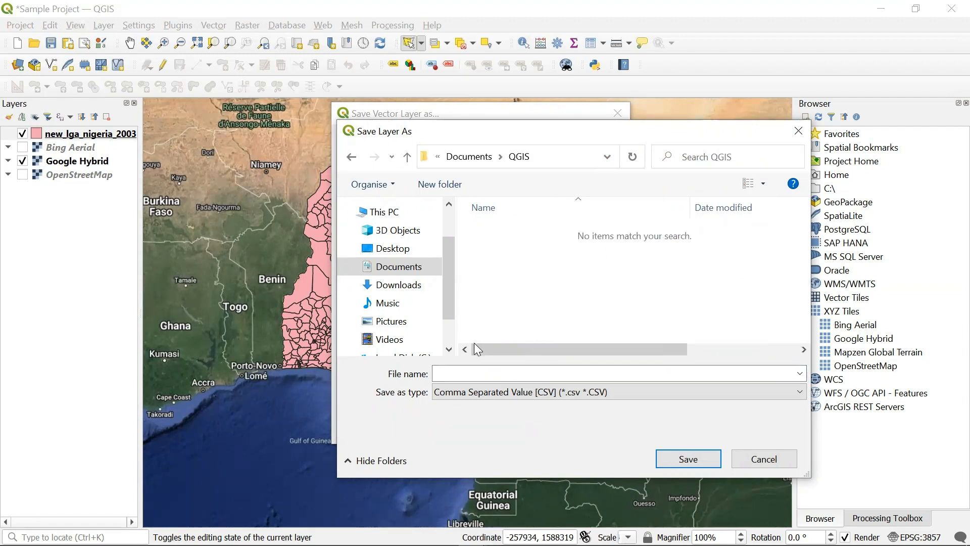
left_click(455, 373)
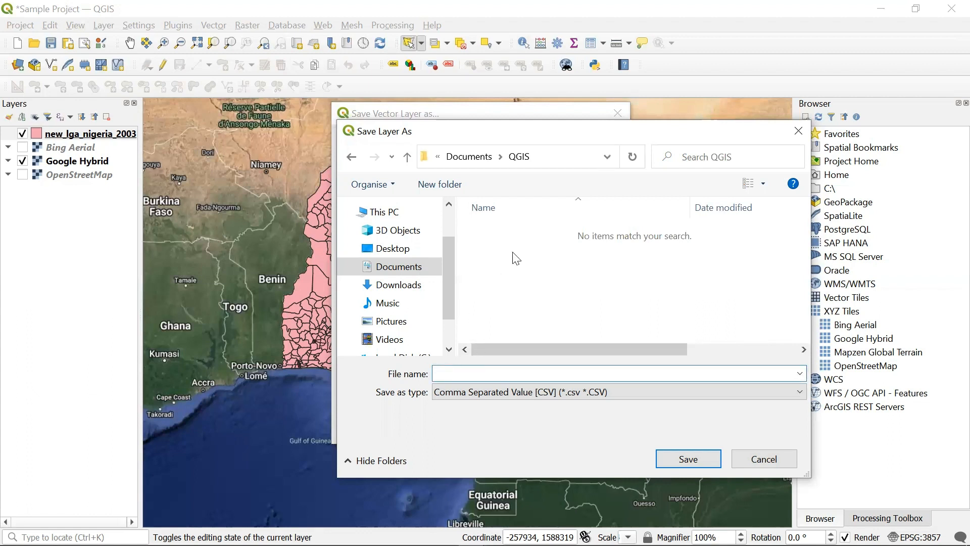
type("Sokoto")
left_click(700, 465)
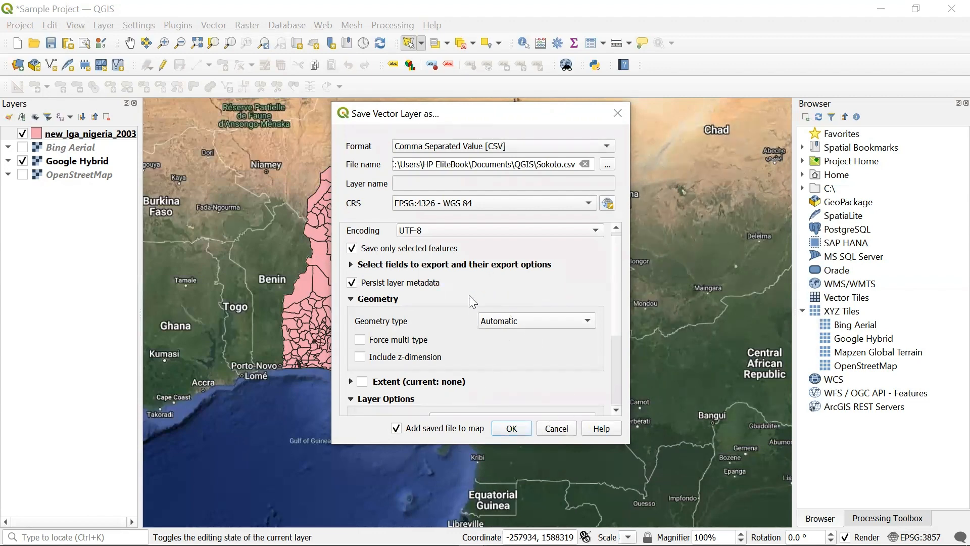
- Check the CSV layer options and export the selected feature, adding the saved file to the map
scroll(457, 364, "down", 4)
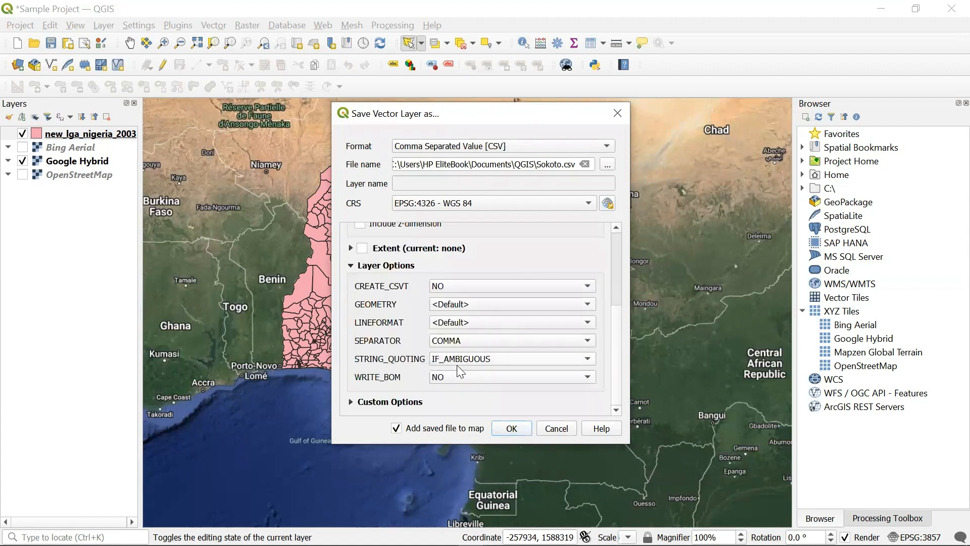
scroll(470, 363, "down", 1)
scroll(489, 261, "up", 2)
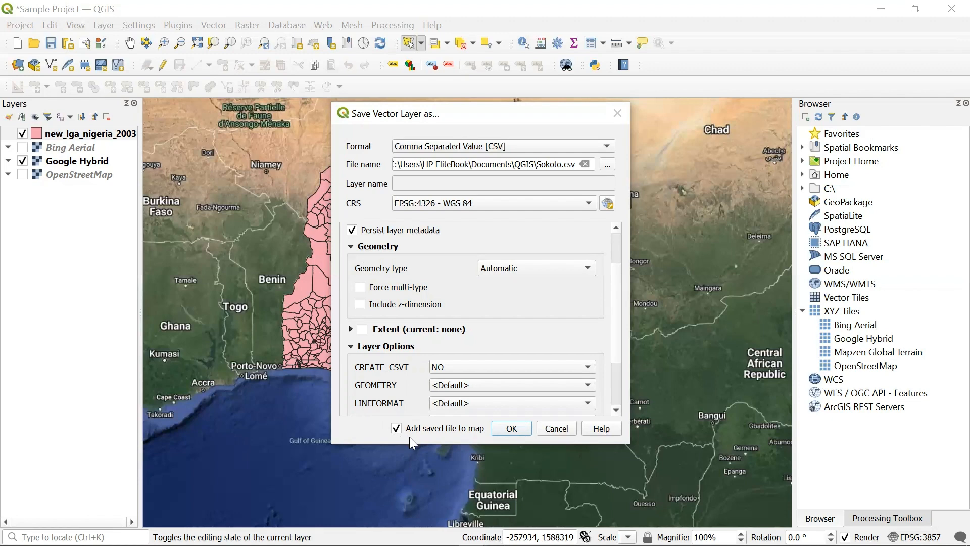
left_click(506, 429)
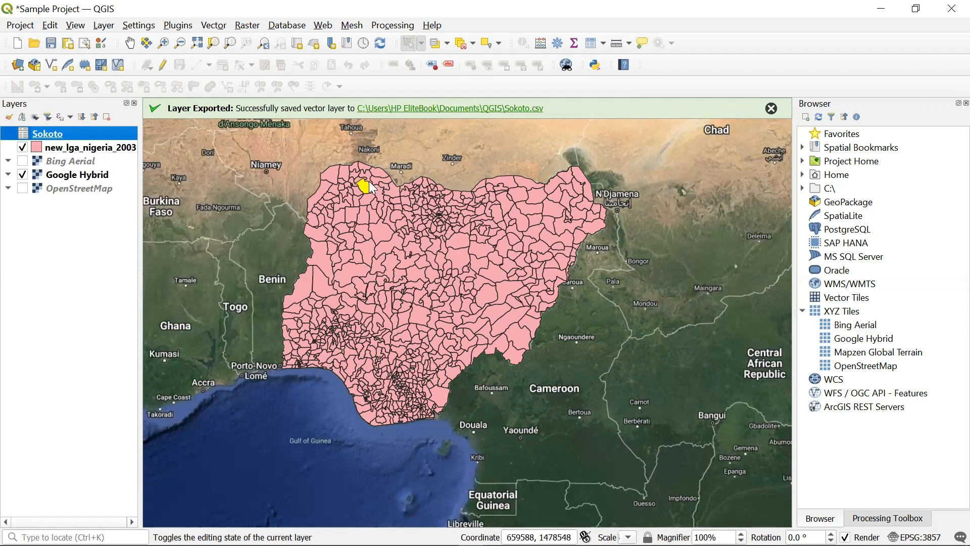
- Switch to the Downloads window of File Explorer and go to the QGIS folder inside Documents
mouse_move(204, 544)
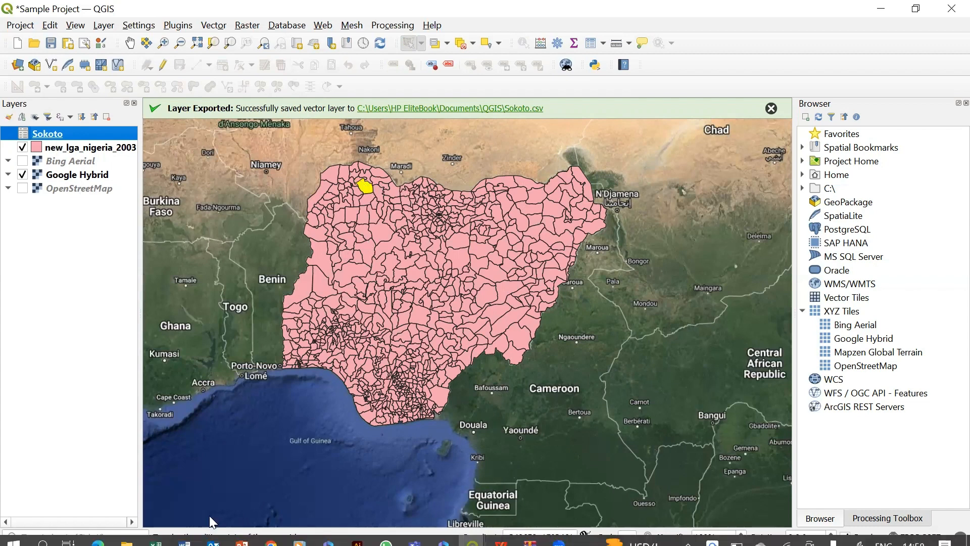
mouse_move(127, 534)
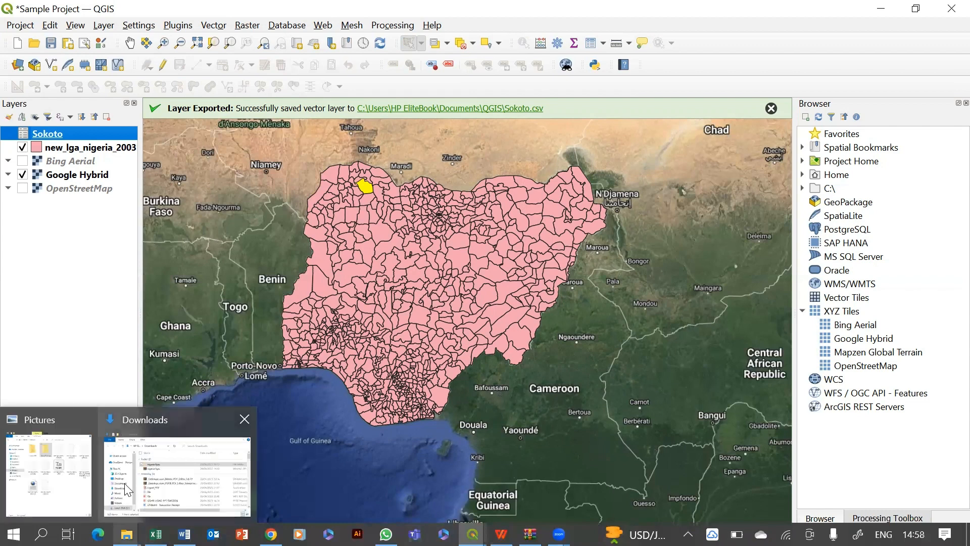
left_click(129, 487)
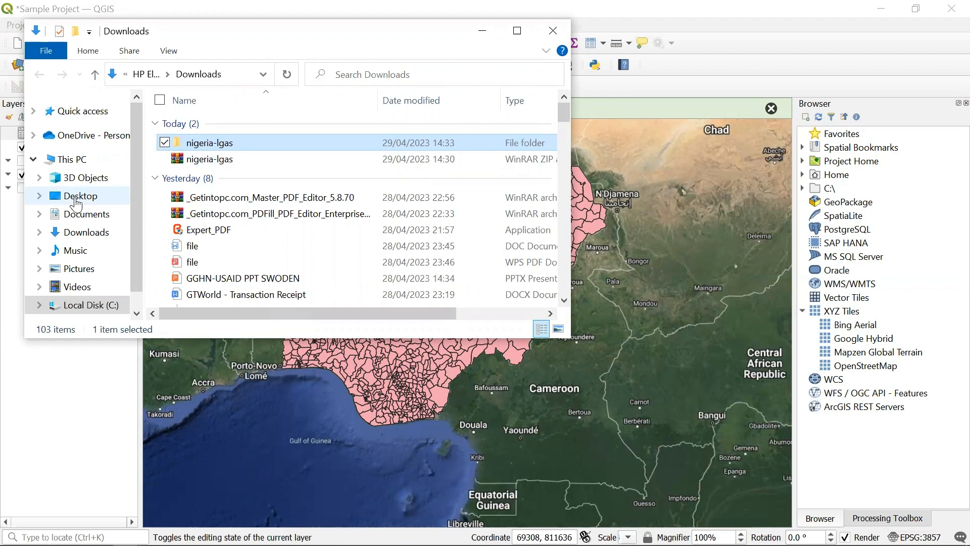
left_click(83, 215)
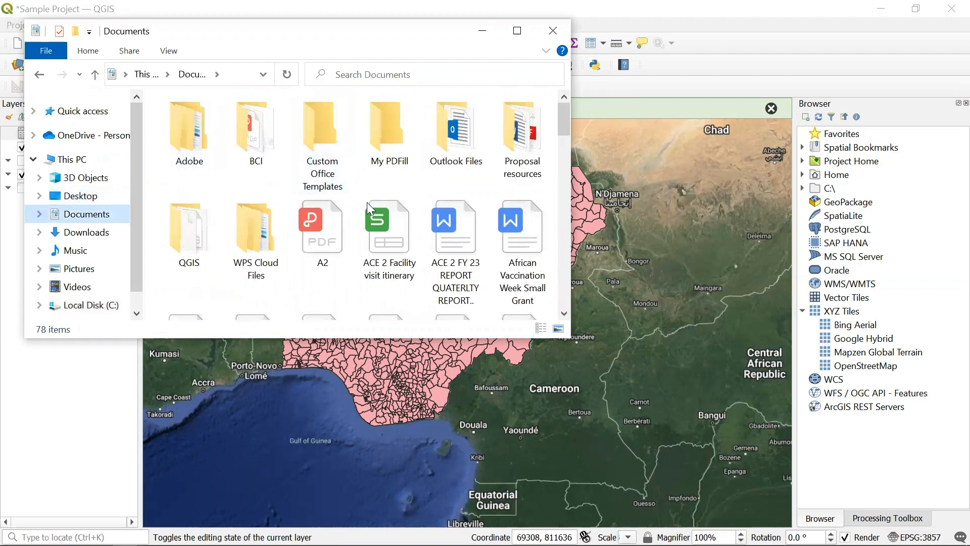
double_click(200, 230)
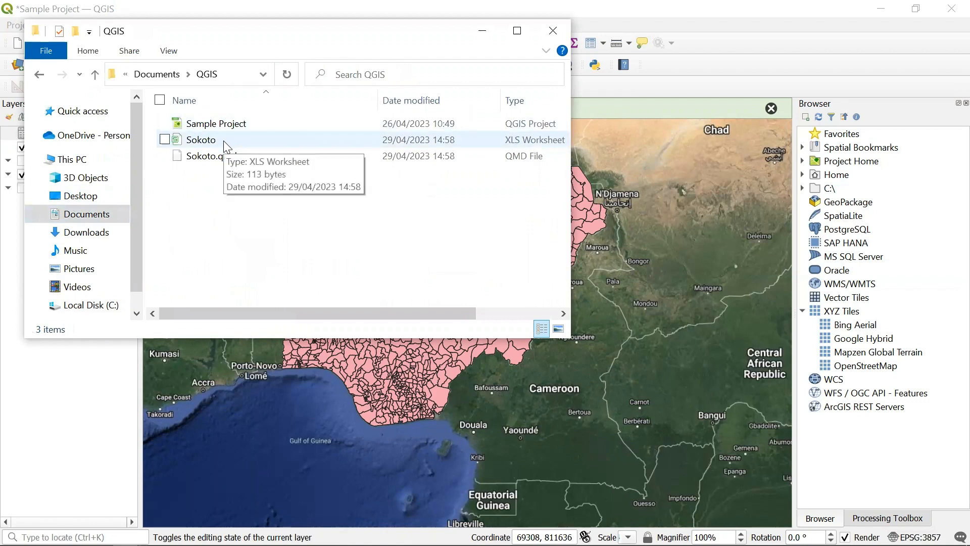
- Open the exported Sokoto CSV file in Excel 2016 as read-only to examine the exported record
right_click(226, 136)
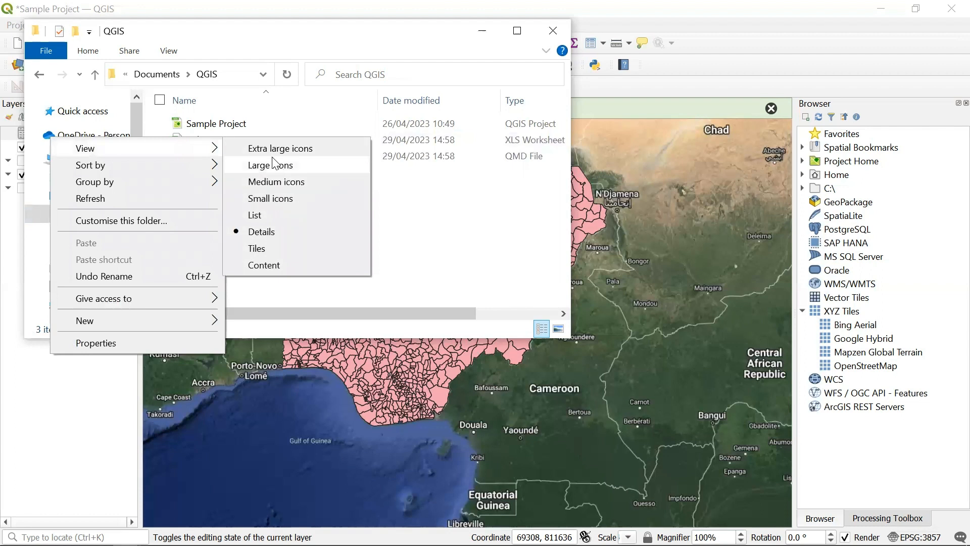
left_click(438, 229)
left_click(206, 144)
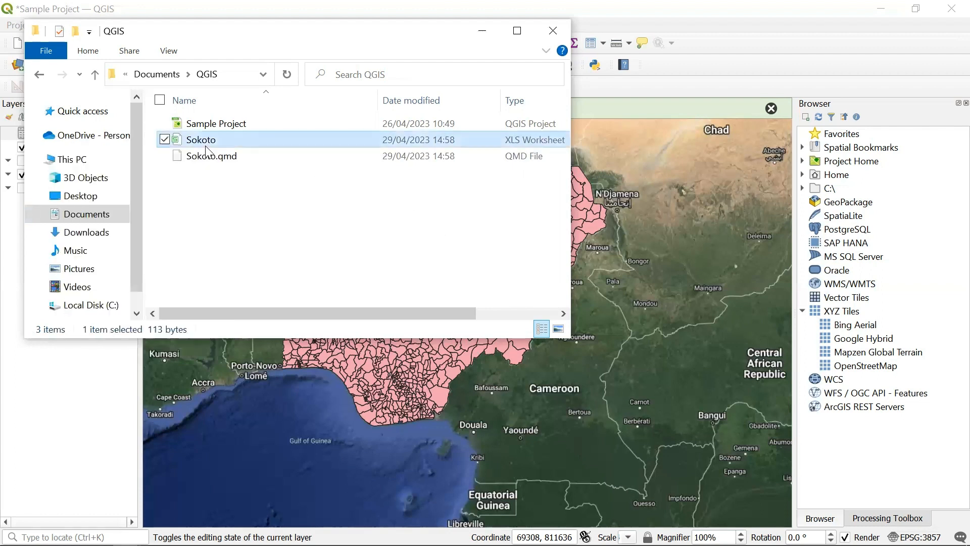
double_click(206, 147)
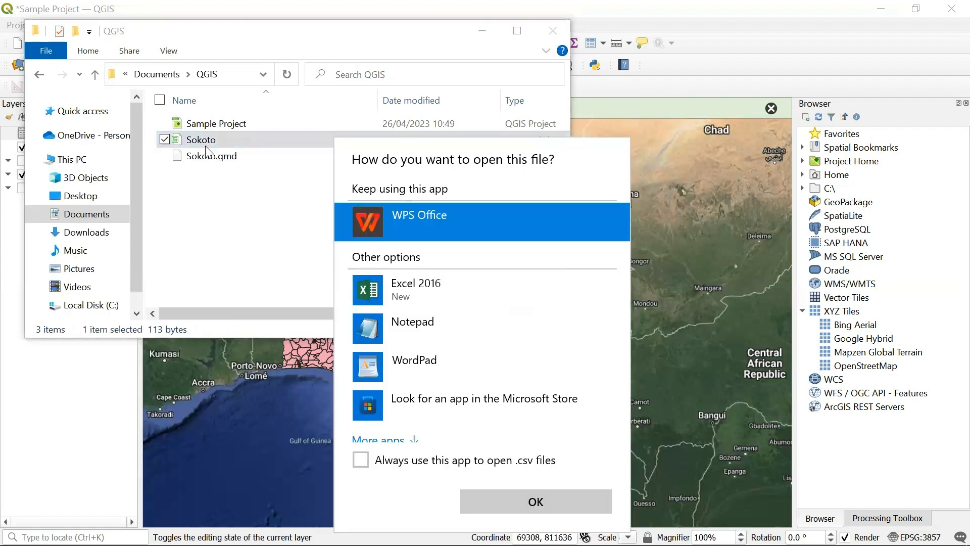
left_click(408, 298)
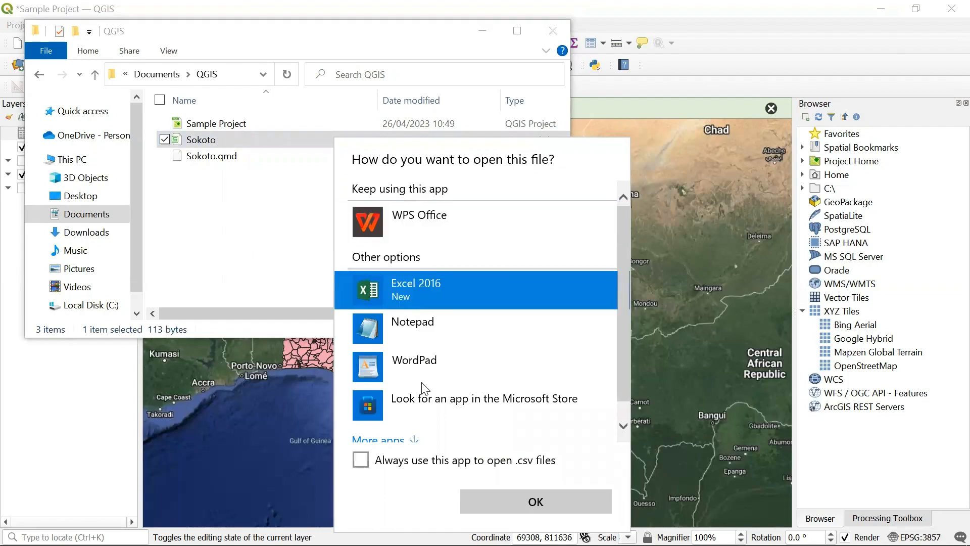
left_click(514, 511)
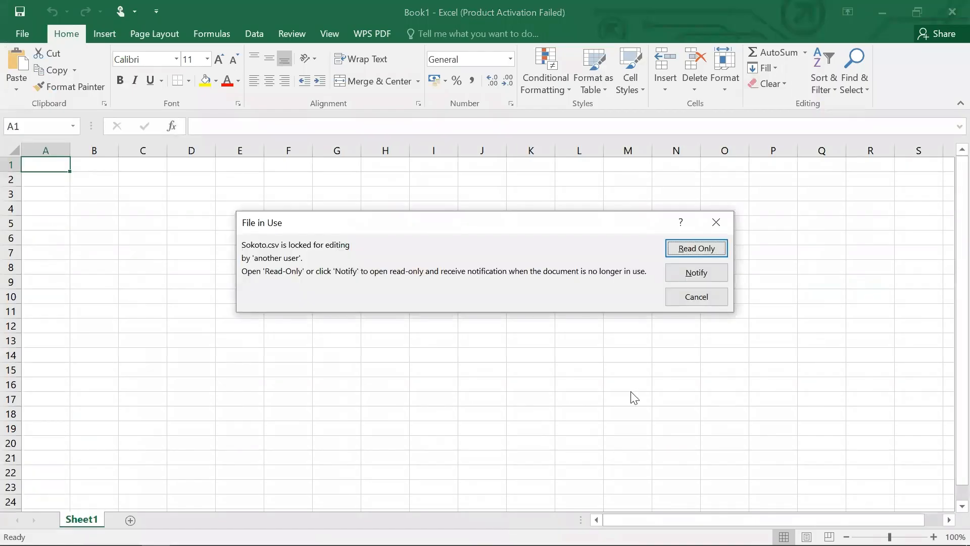
left_click(692, 248)
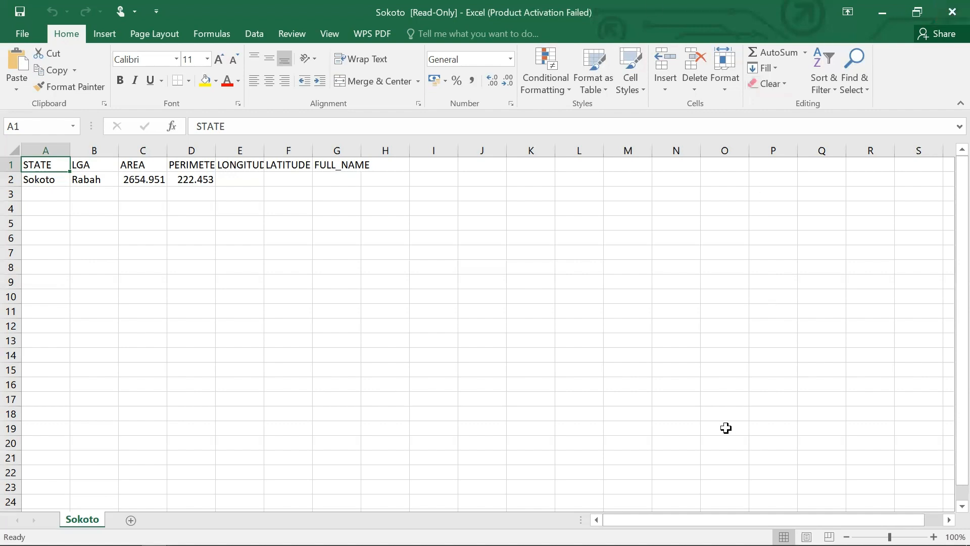
- Switch back to the Sample Project window in QGIS
mouse_move(386, 544)
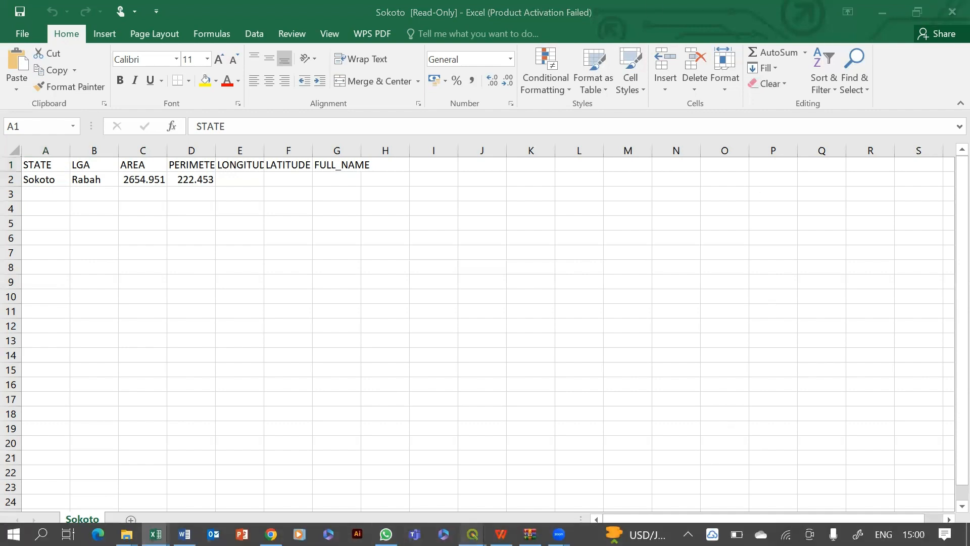
left_click(473, 534)
left_click(449, 480)
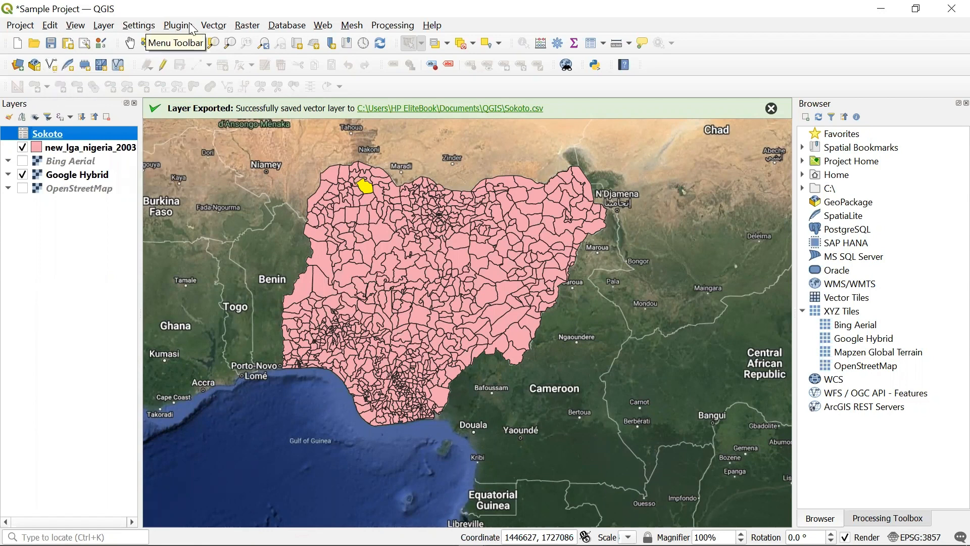
- Create a temporary centroid point layer from new_lga_nigeria_2003 with the Centroids geometry tool and close its dialog
left_click(210, 27)
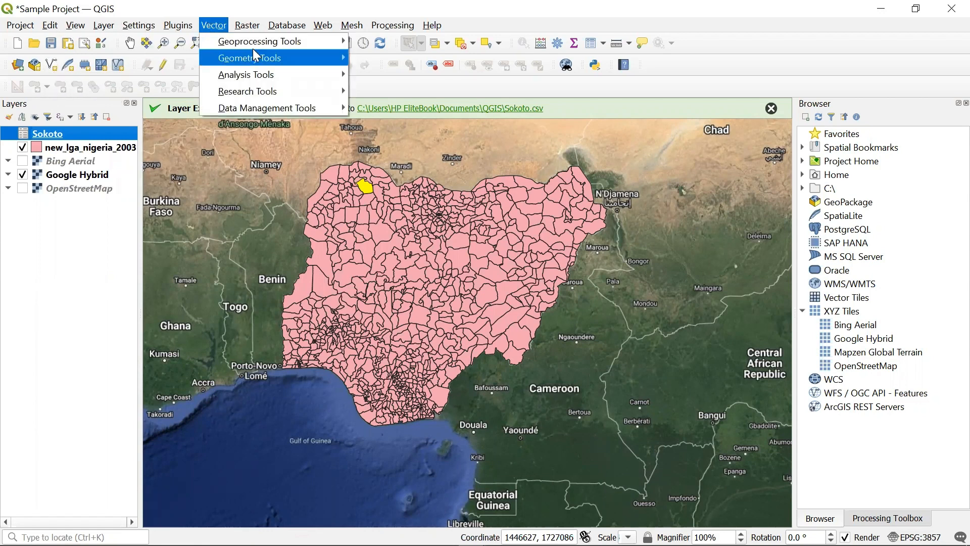
mouse_move(336, 60)
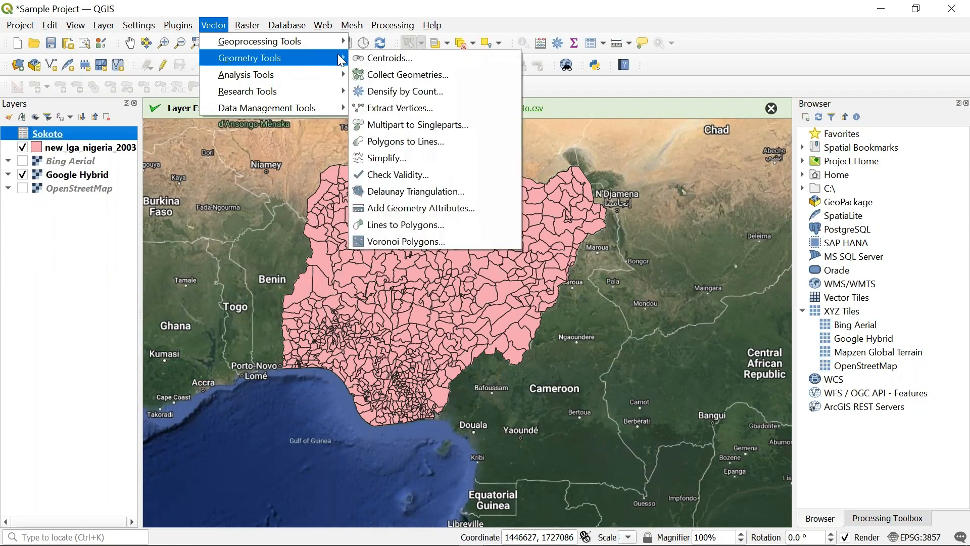
left_click(389, 62)
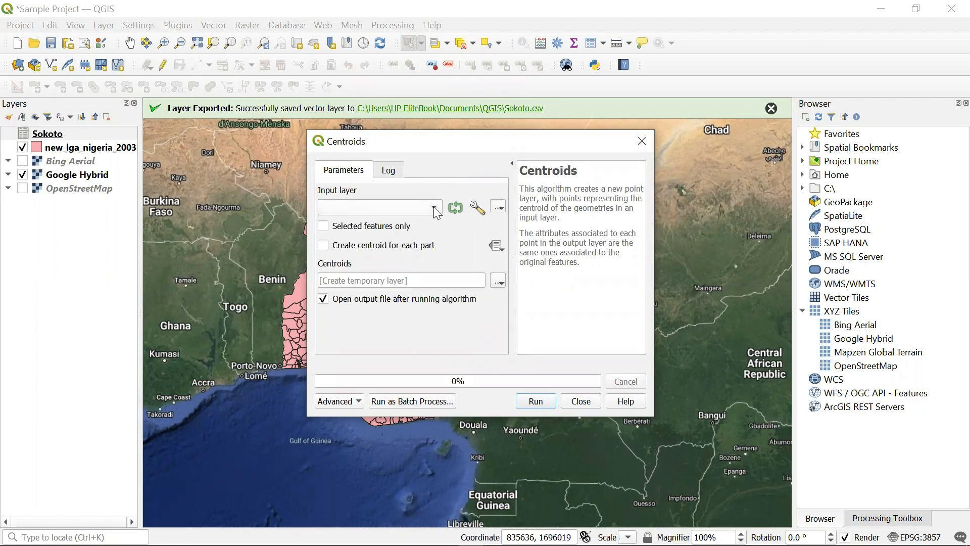
left_click(433, 206)
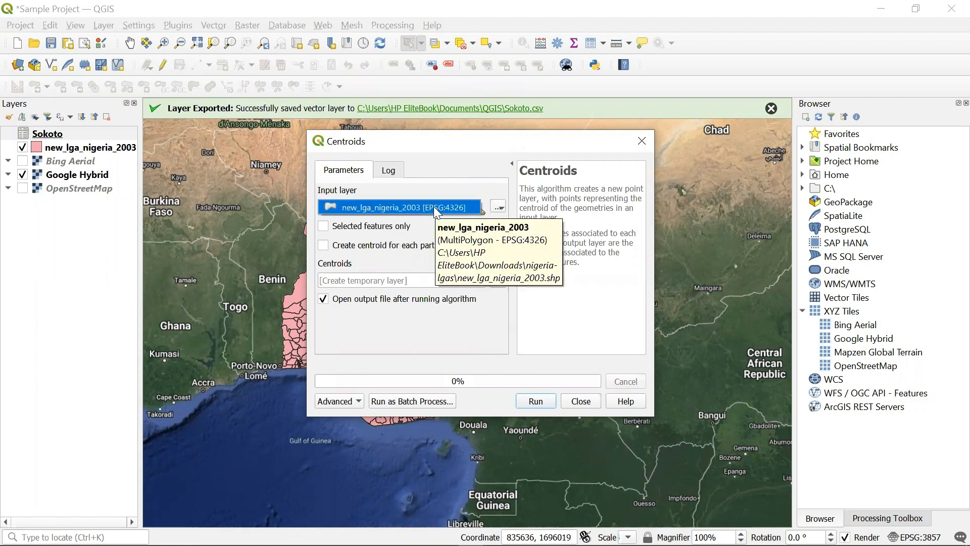
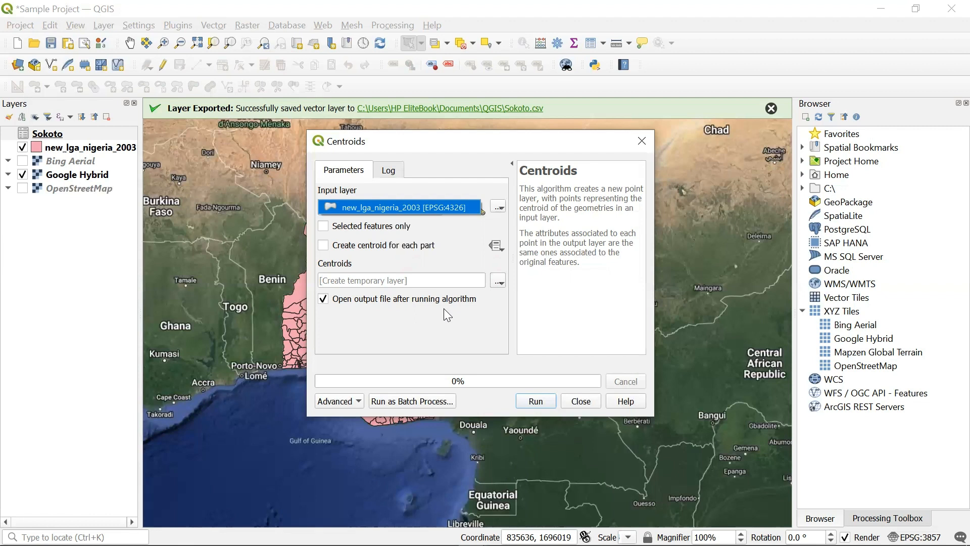
left_click(542, 404)
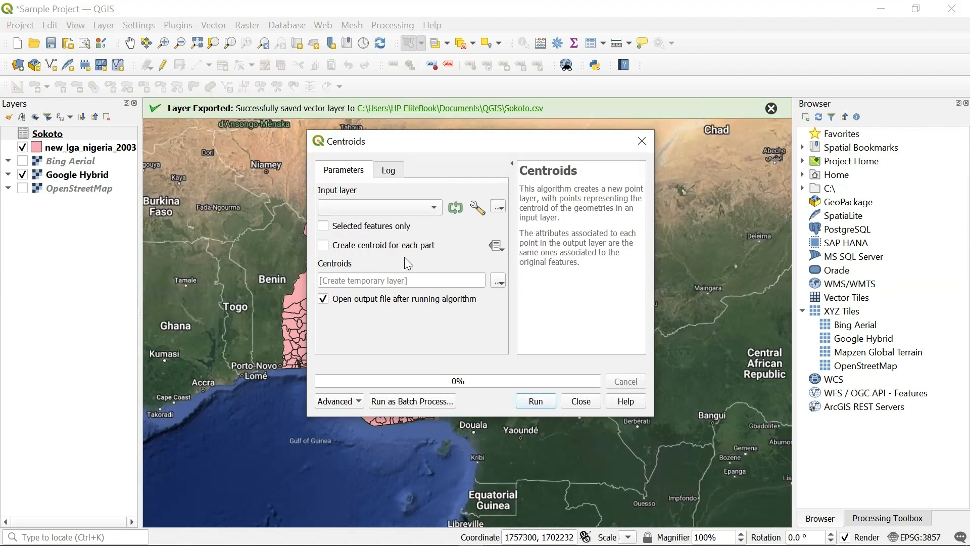
left_click(437, 207)
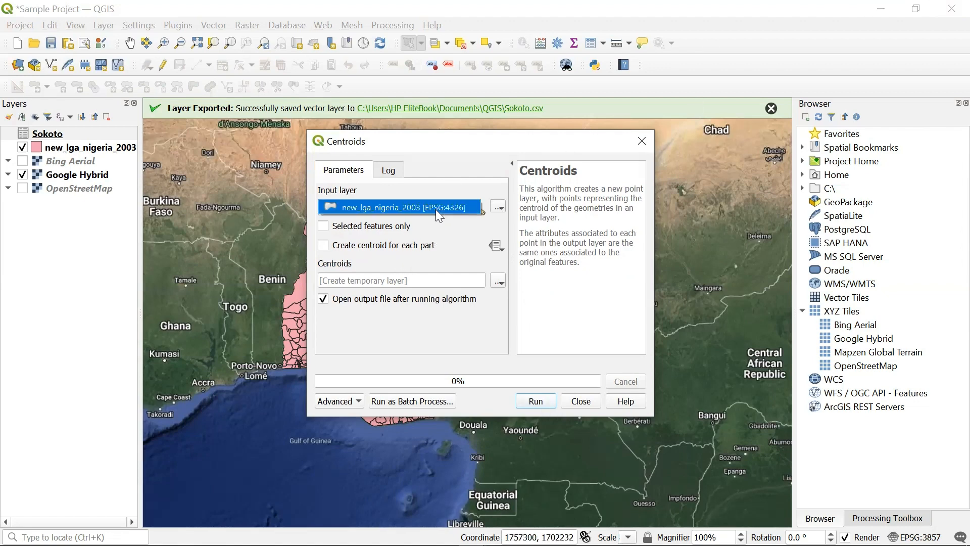
left_click(431, 209)
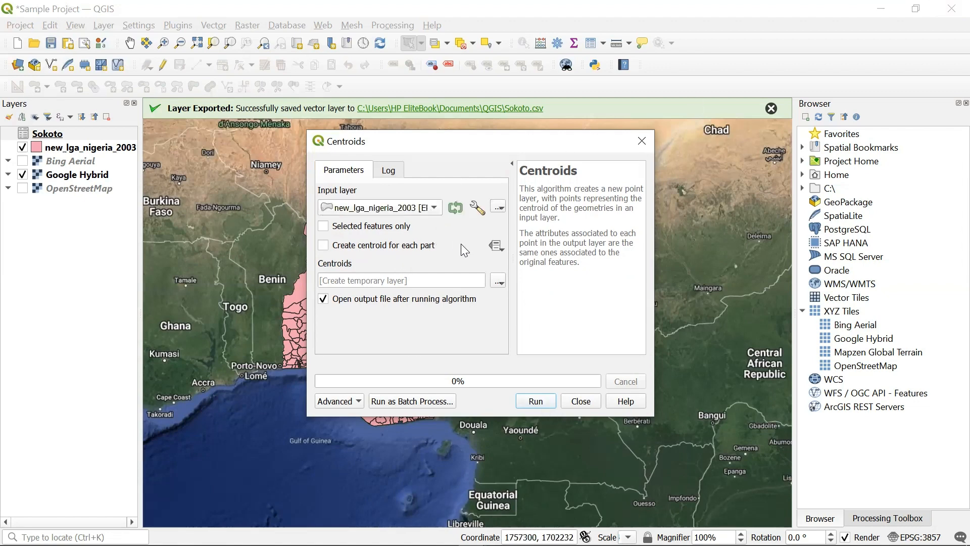
left_click(526, 404)
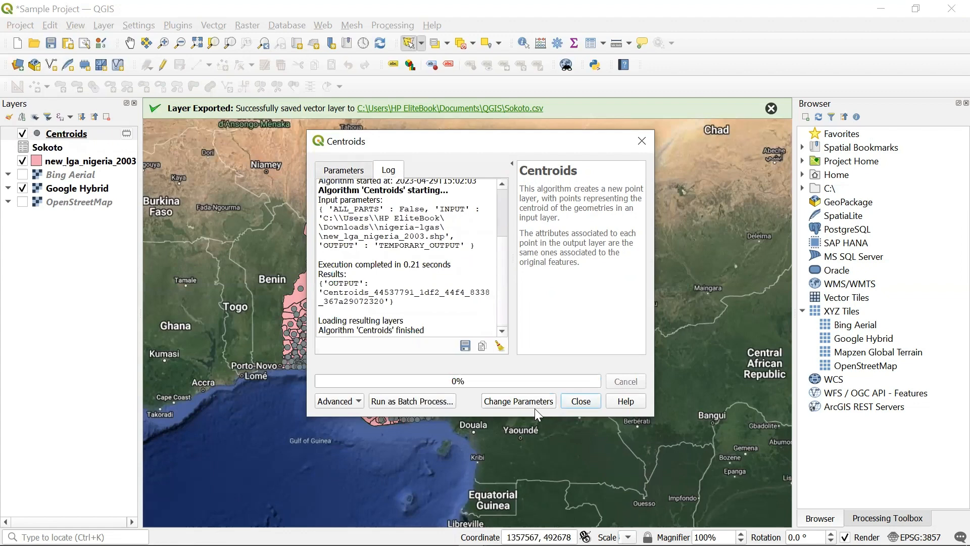
left_click(580, 401)
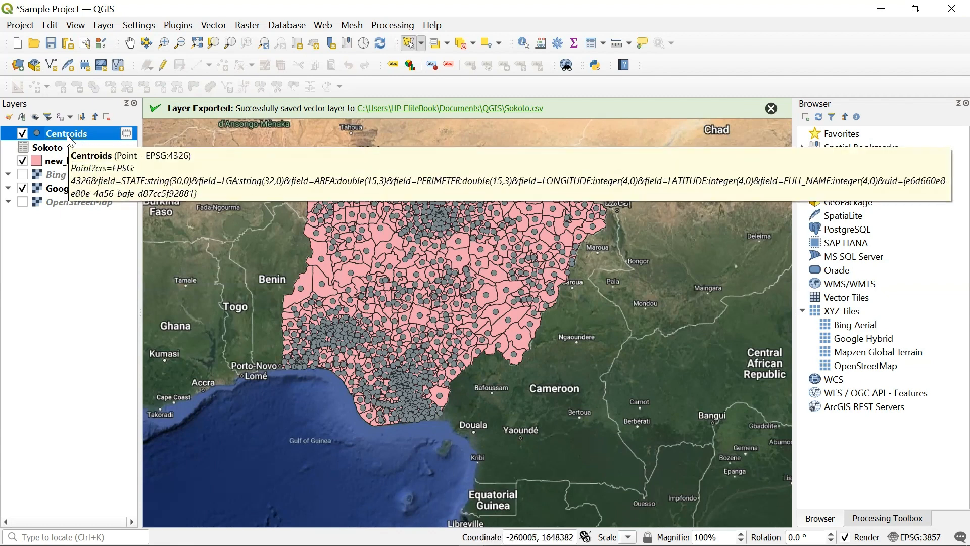
- Start exporting all features of the temporary Centroids layer in Keyhole Markup Language [KML] format
right_click(83, 132)
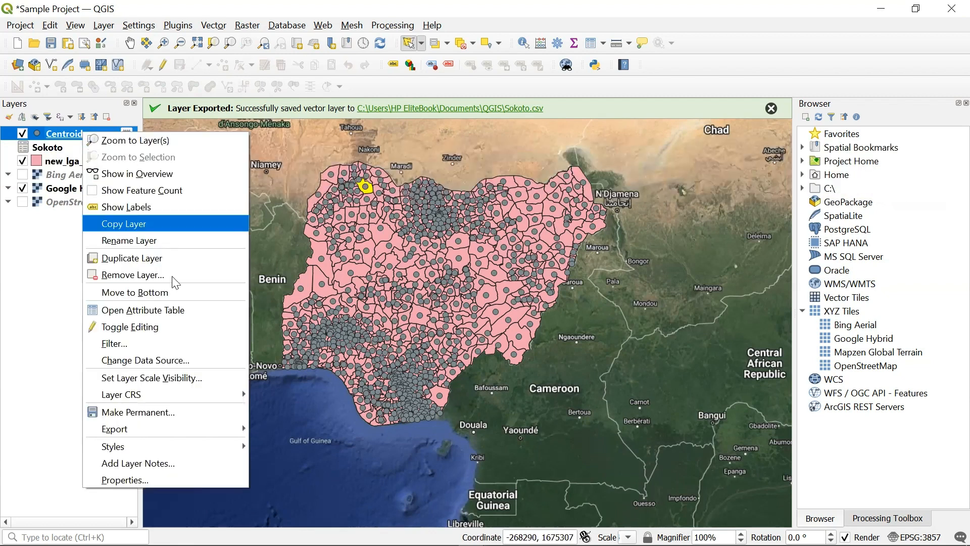
mouse_move(146, 432)
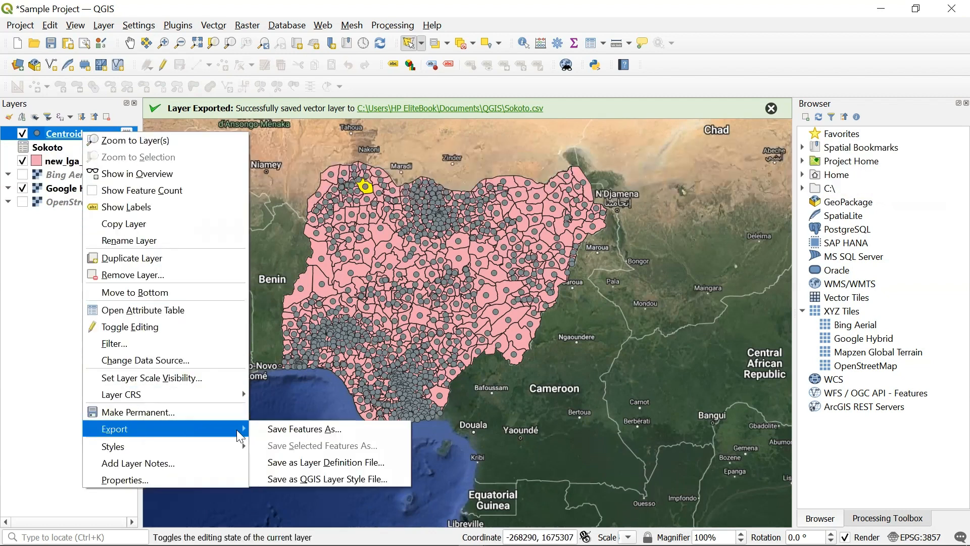
left_click(315, 431)
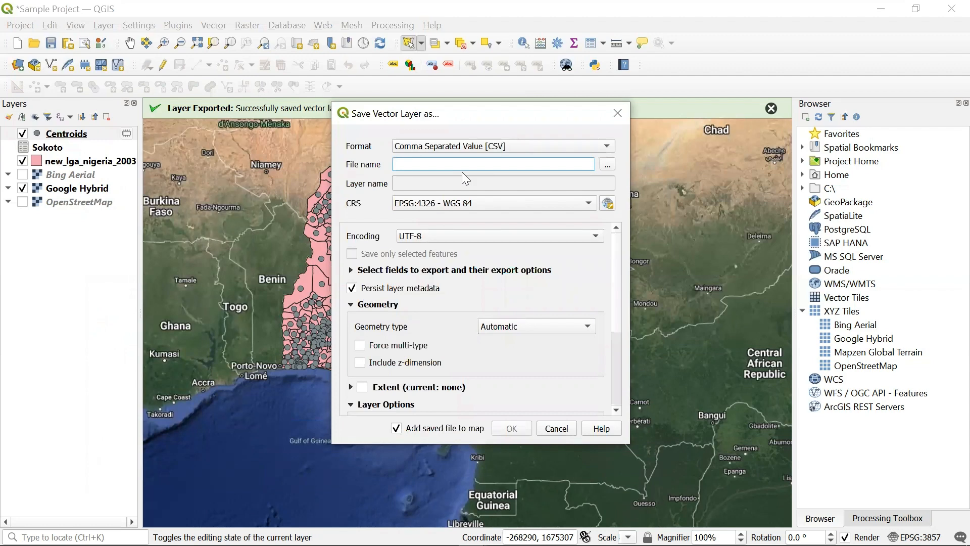
left_click(607, 146)
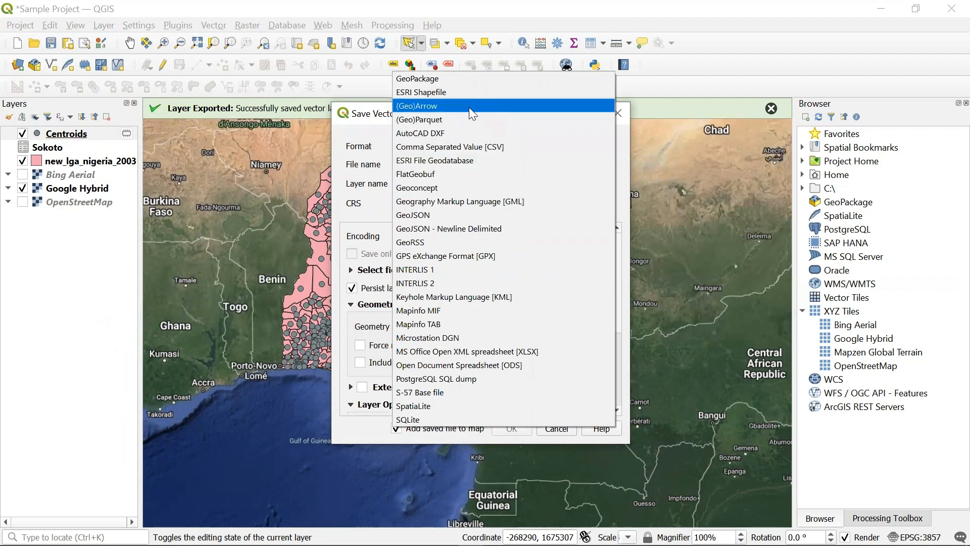
left_click(478, 297)
left_click(421, 163)
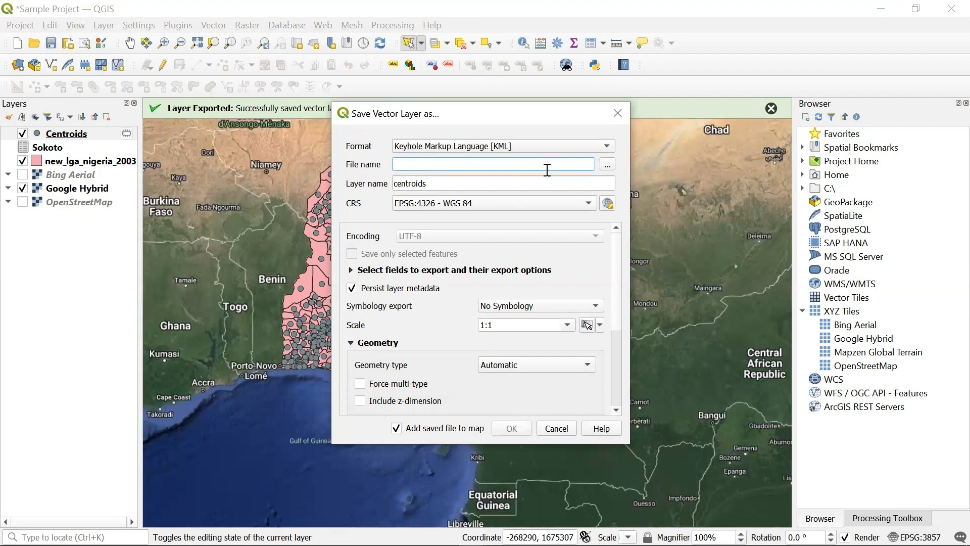
- Save the KML export as "Nigeria census data" in the Documents\QGIS folder and add its centroids point layer to the map
left_click(607, 168)
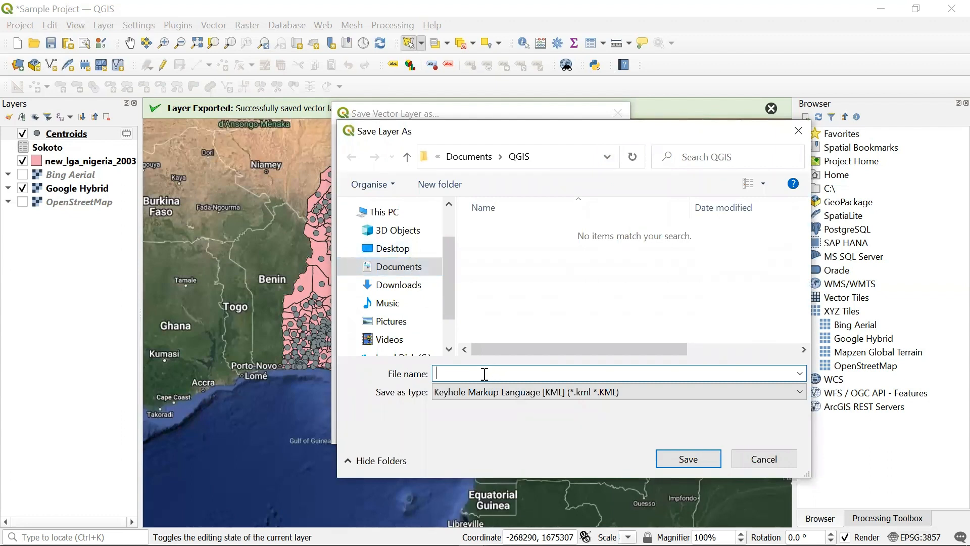
type("Nigeria census data")
left_click(702, 463)
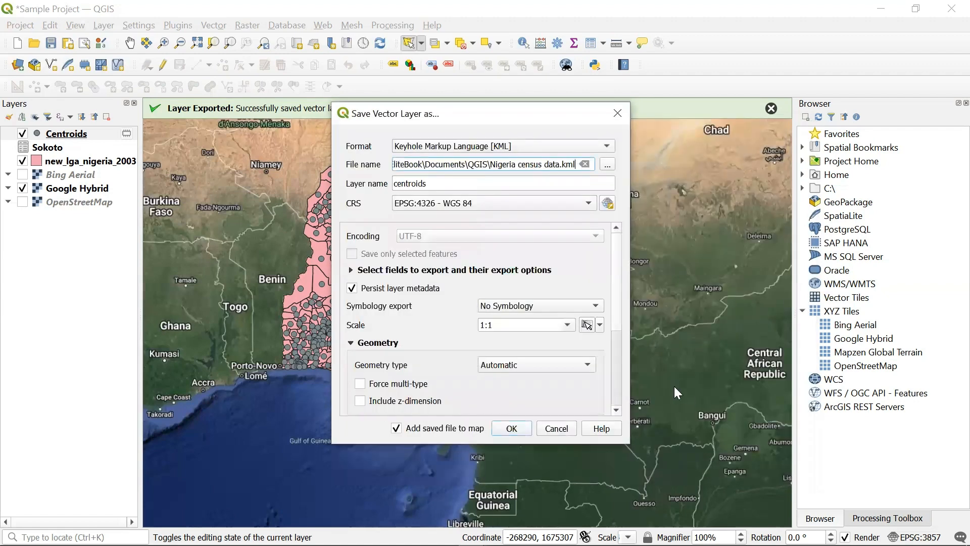
left_click(510, 428)
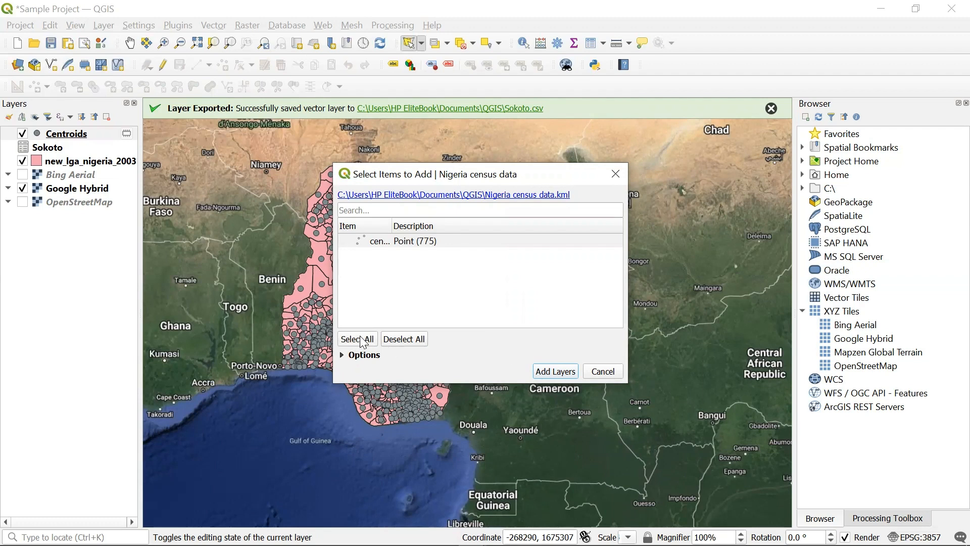
left_click(565, 372)
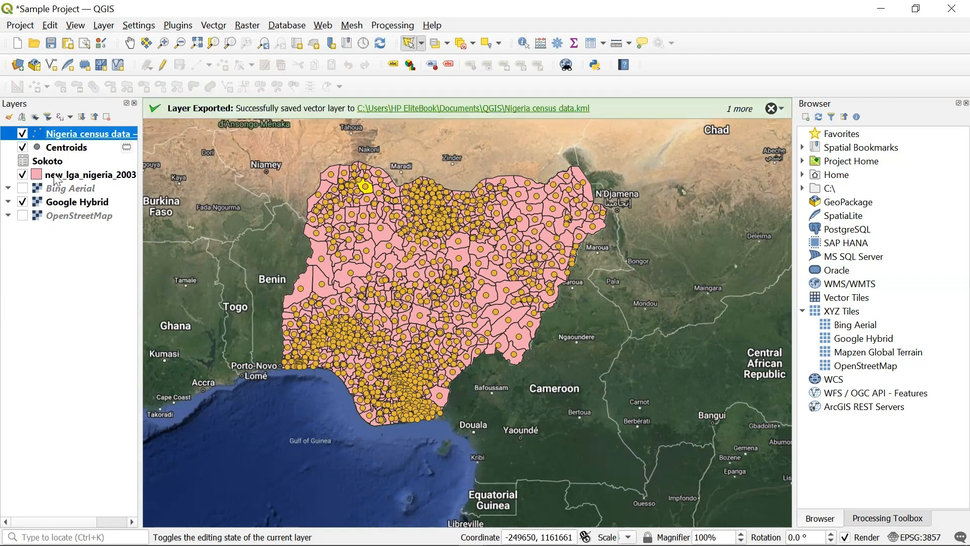
- Remove the temporary Centroids layer and the Sokoto table from the project
left_click(23, 147)
right_click(78, 150)
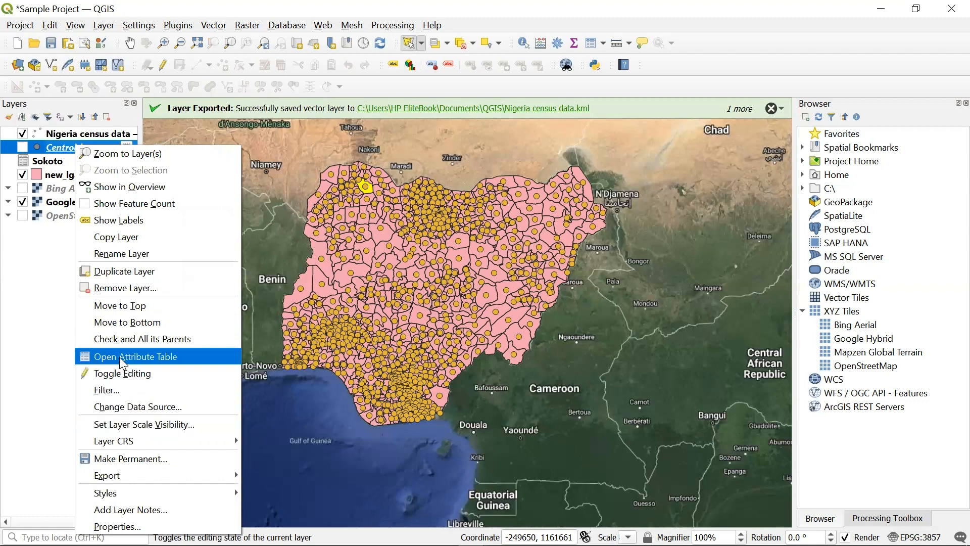
left_click(124, 288)
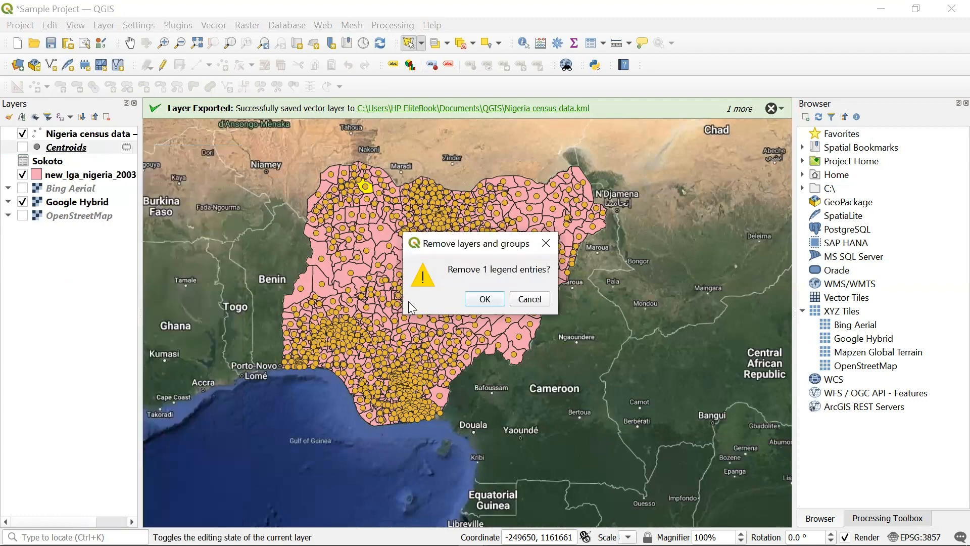
left_click(488, 298)
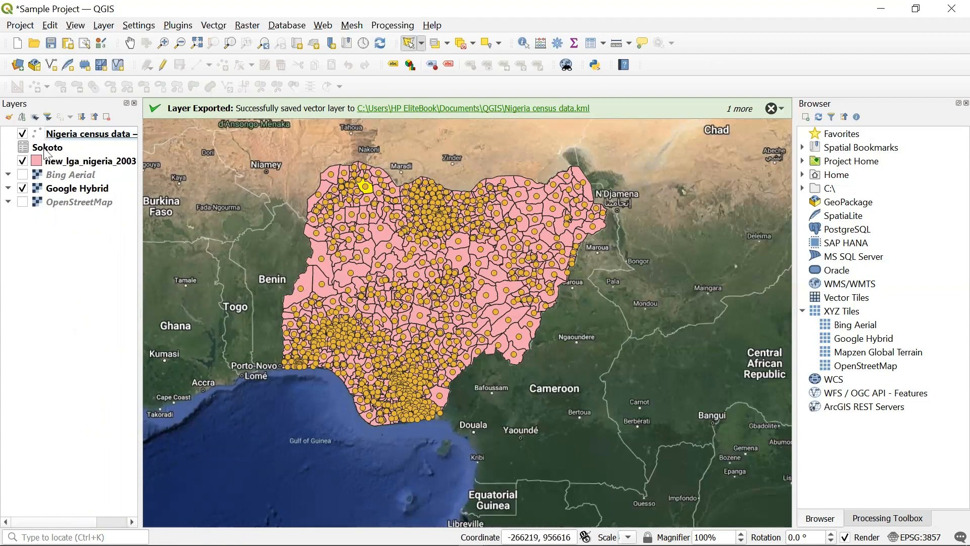
right_click(27, 146)
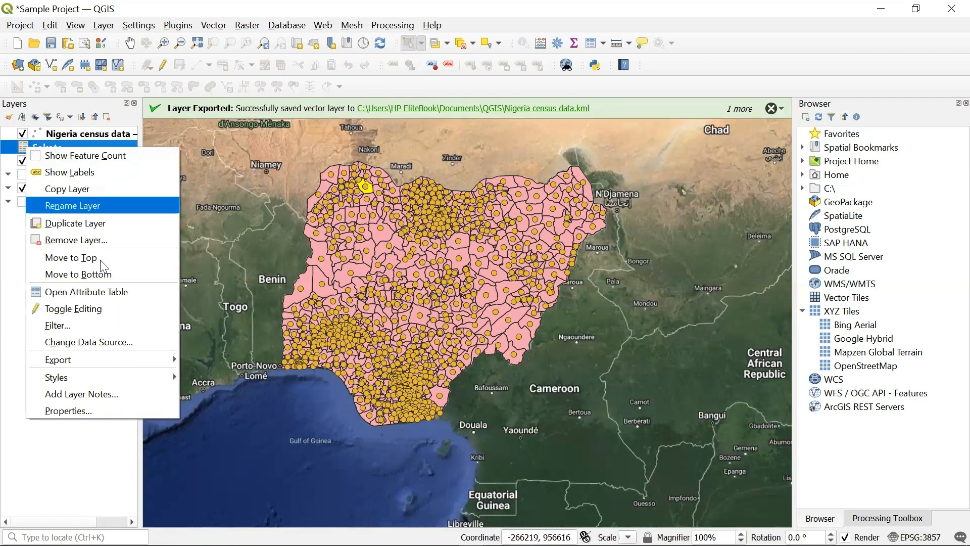
mouse_move(91, 378)
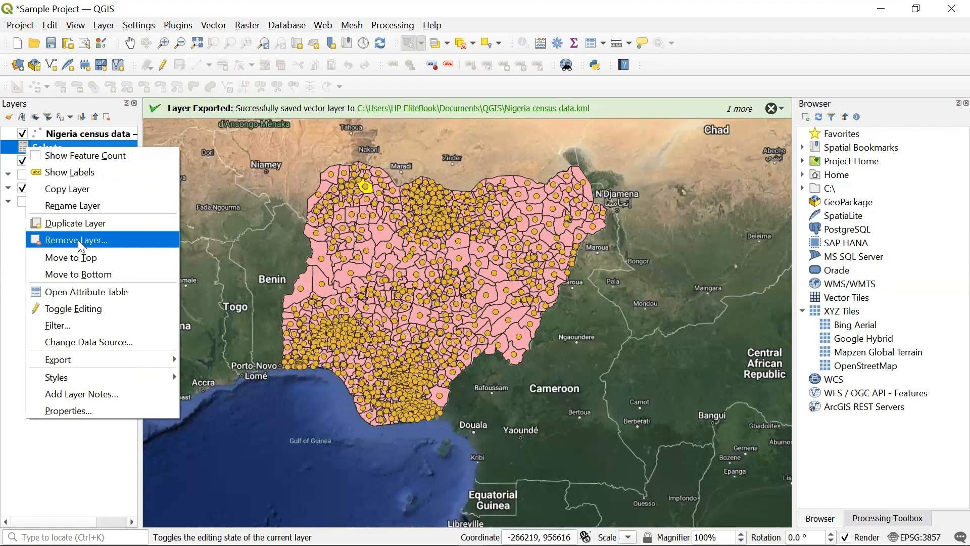
left_click(78, 241)
left_click(471, 300)
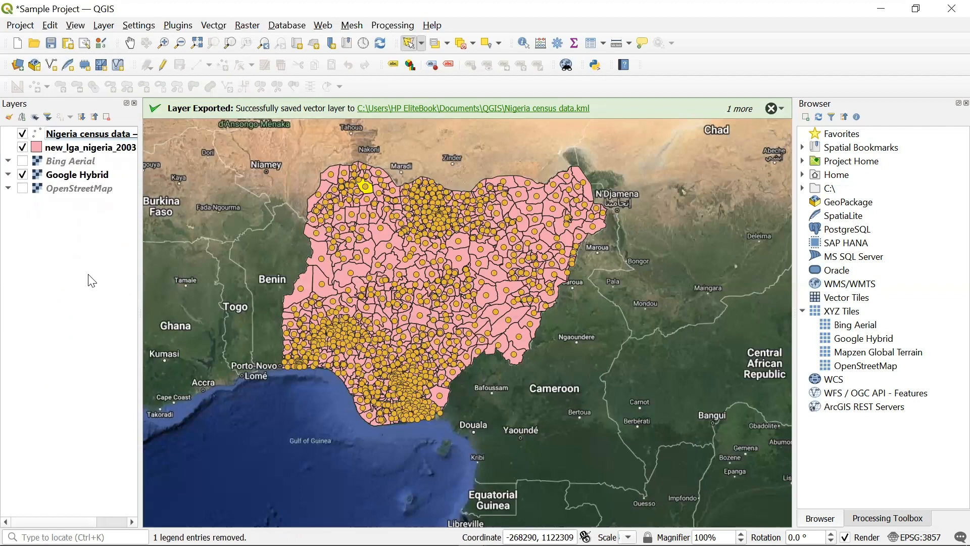
left_click(72, 149)
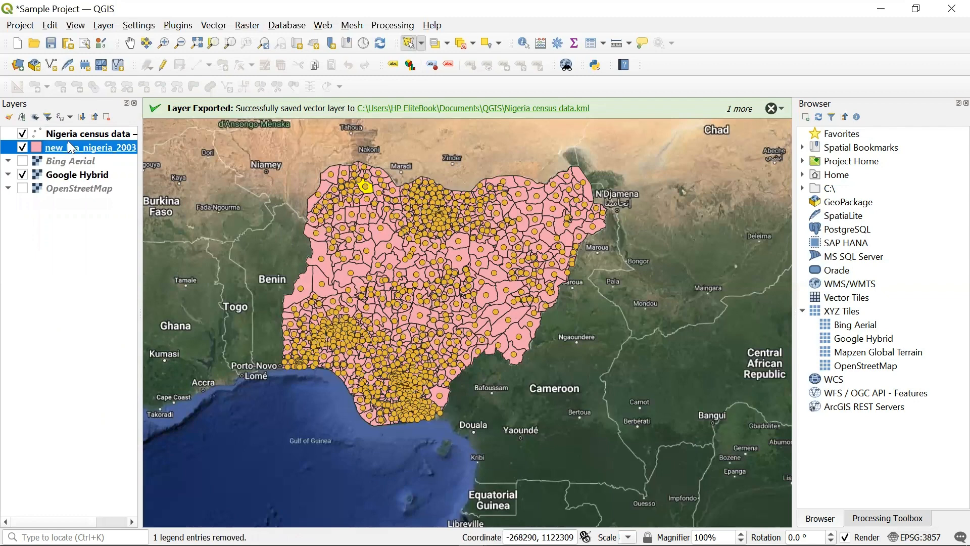
left_click(70, 137)
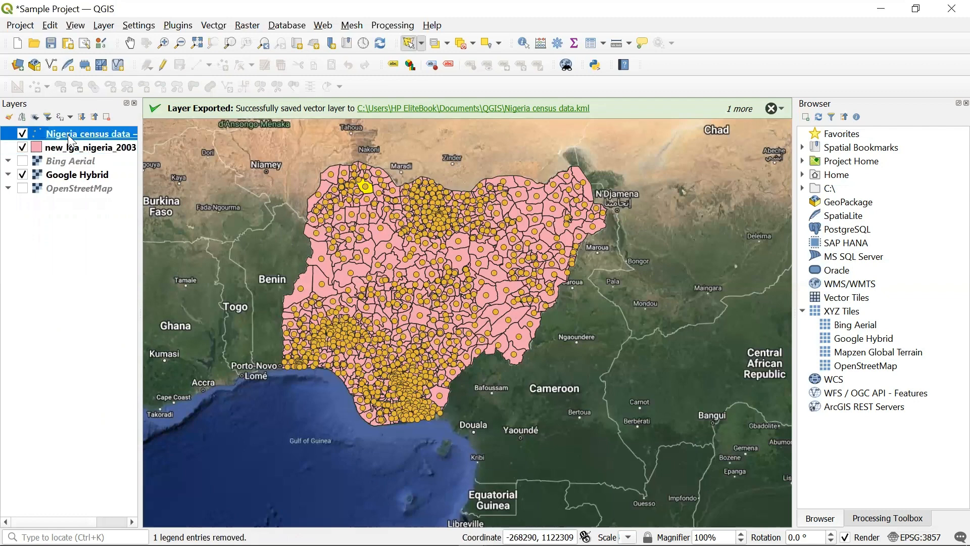
right_click(70, 139)
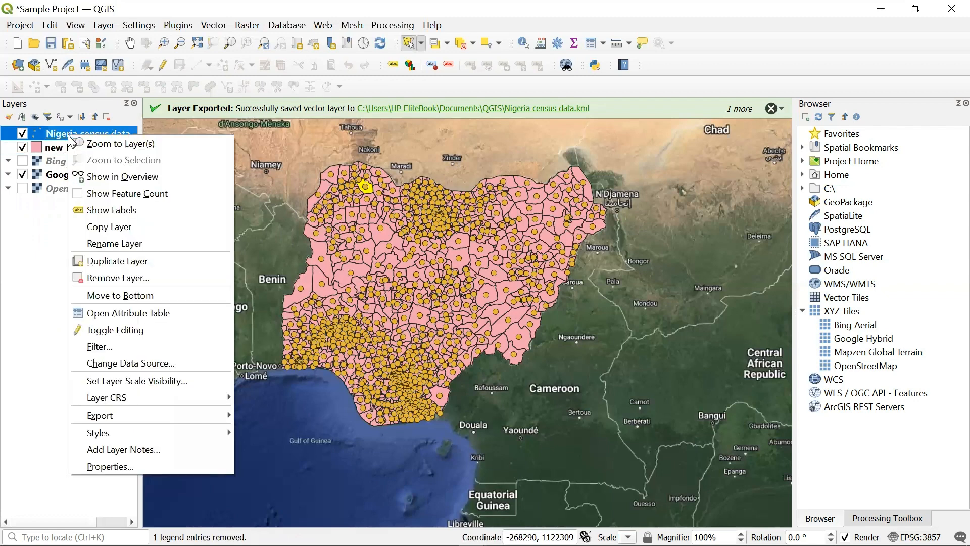
left_click(47, 259)
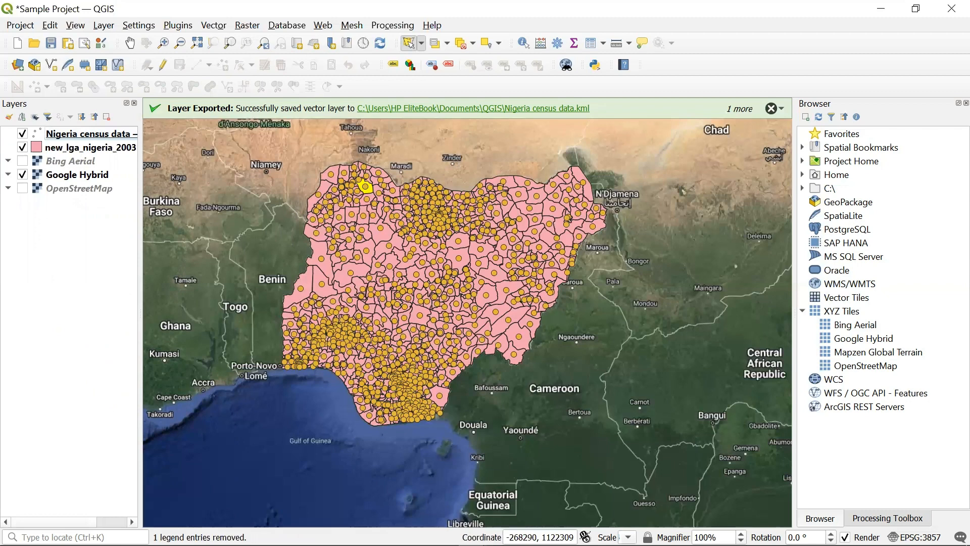
- Switch to the QGIS folder in File Explorer, try to open Nigeria census data.kml and look through the apps offered for it
left_click(126, 534)
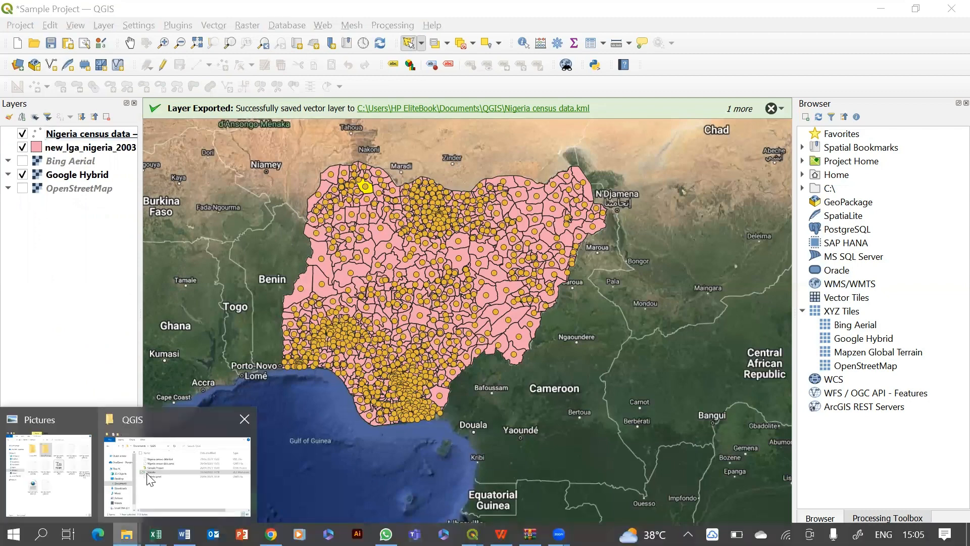
left_click(151, 478)
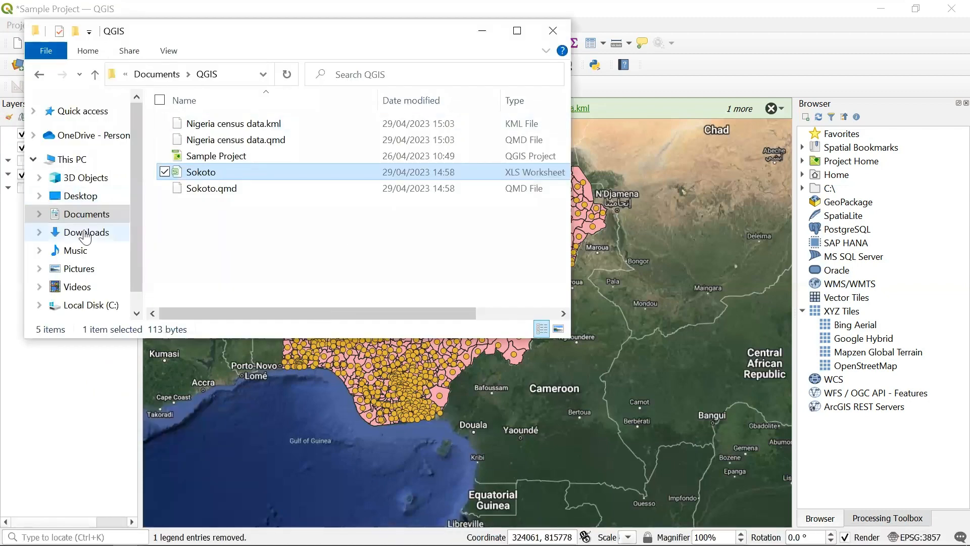
double_click(252, 125)
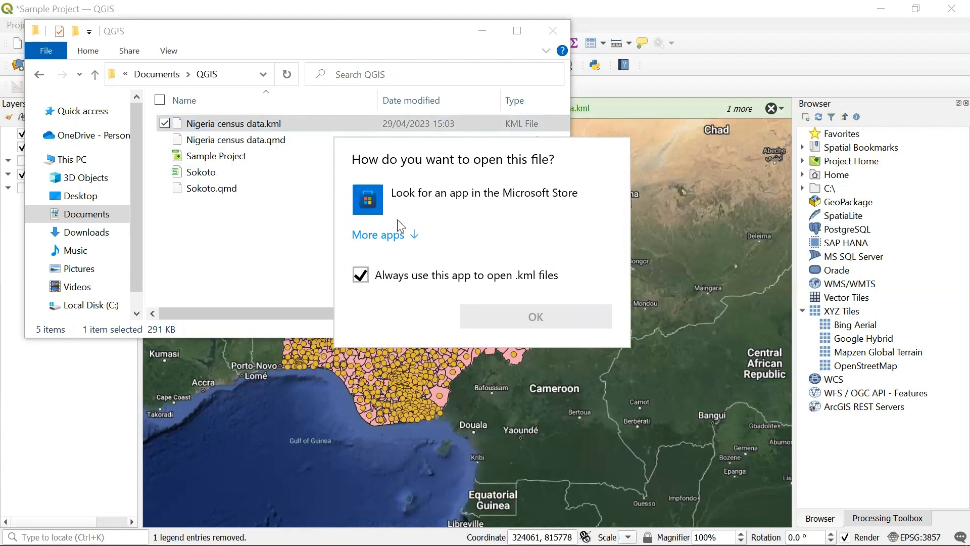
left_click(412, 234)
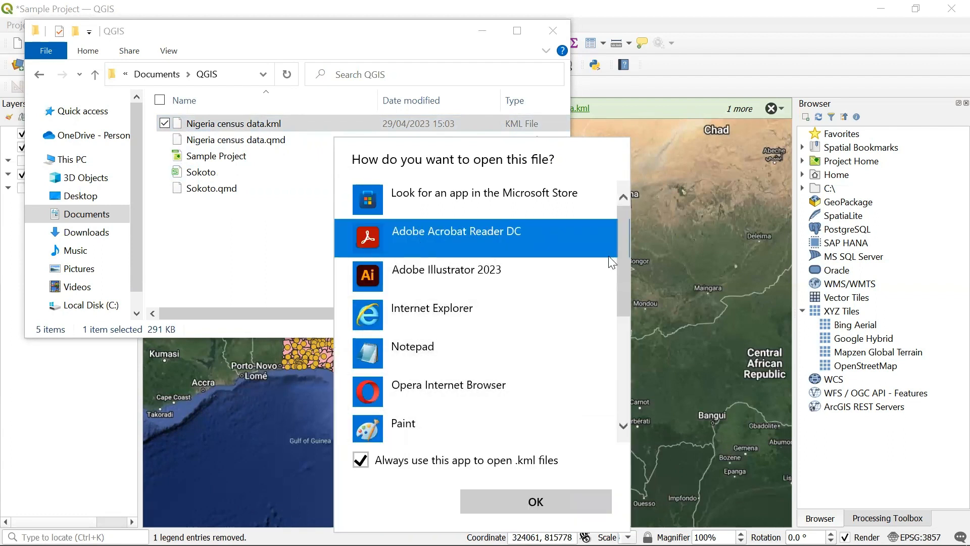
left_click_drag(624, 253, 638, 371)
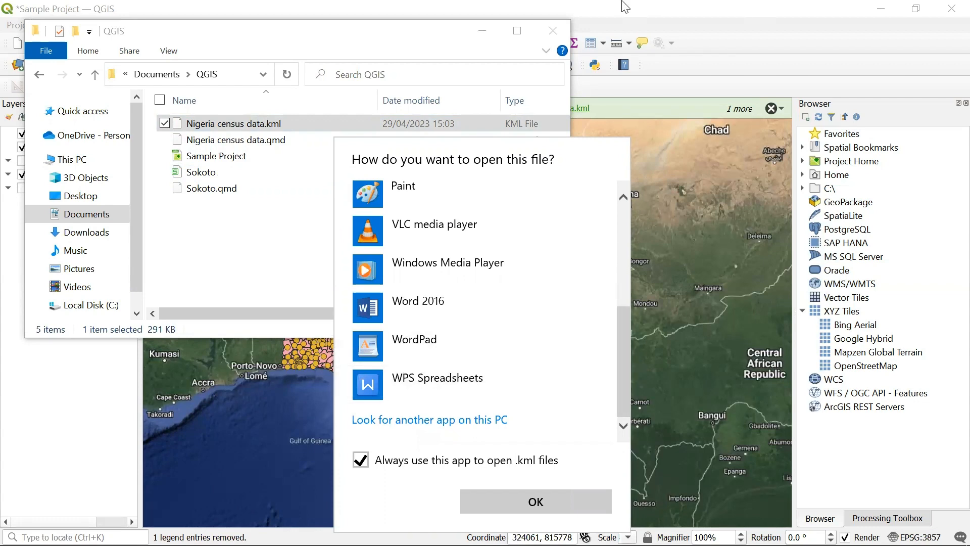
left_click(494, 80)
- Switch to Chrome, search Google in a new tab for "kmz file viewer download" and look through the results
left_click(271, 534)
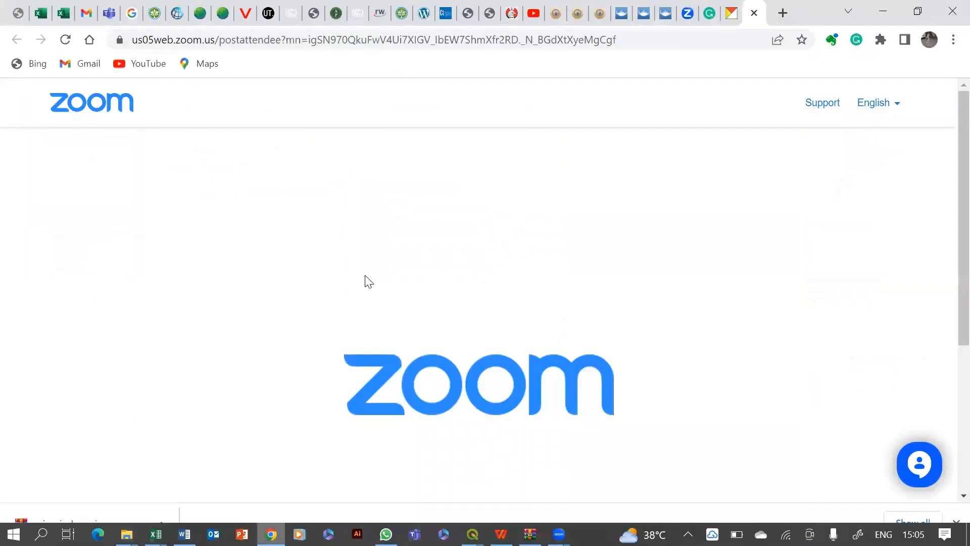
left_click(790, 8)
left_click(480, 41)
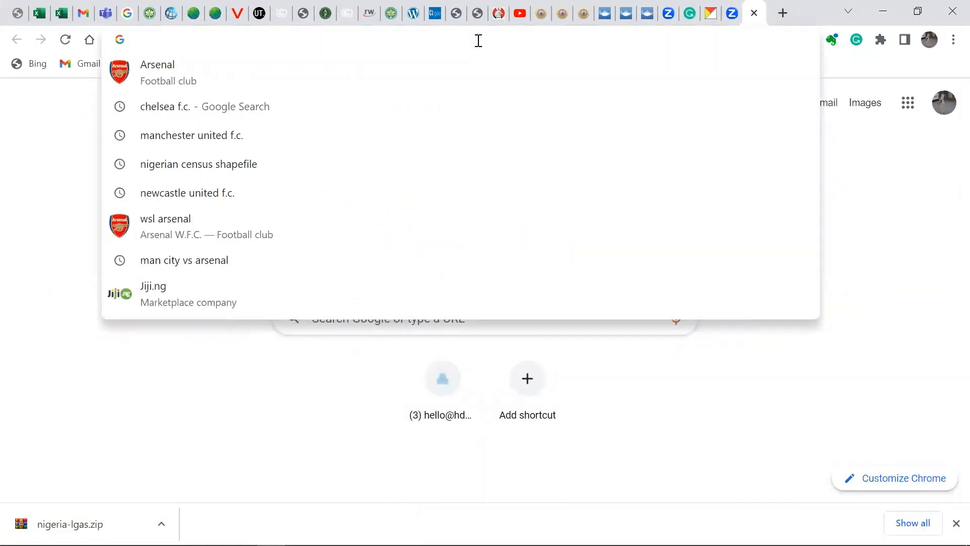
type("km")
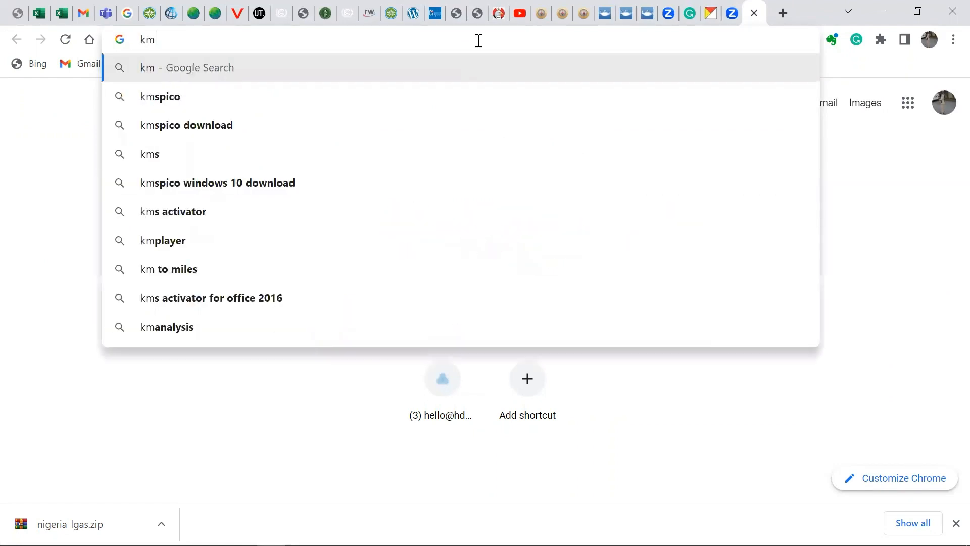
type("z")
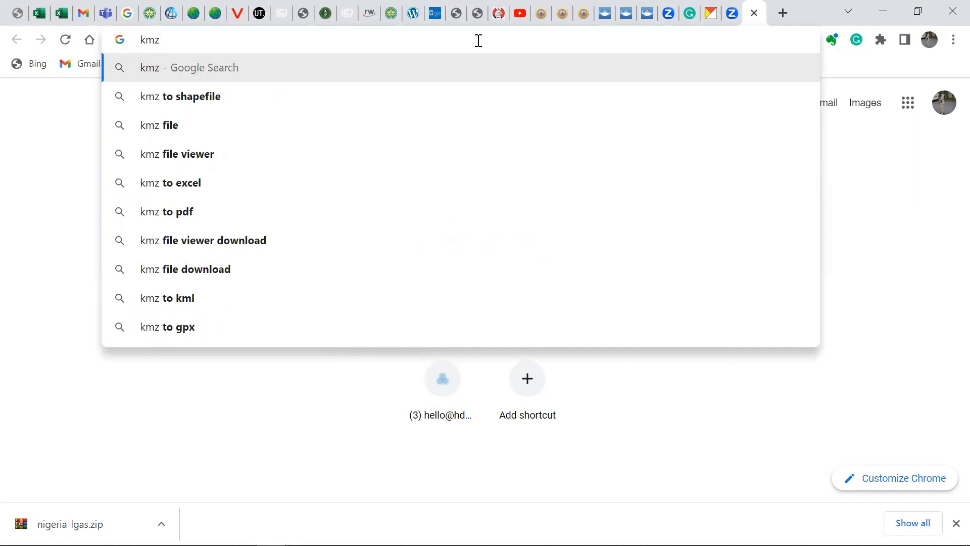
left_click(214, 240)
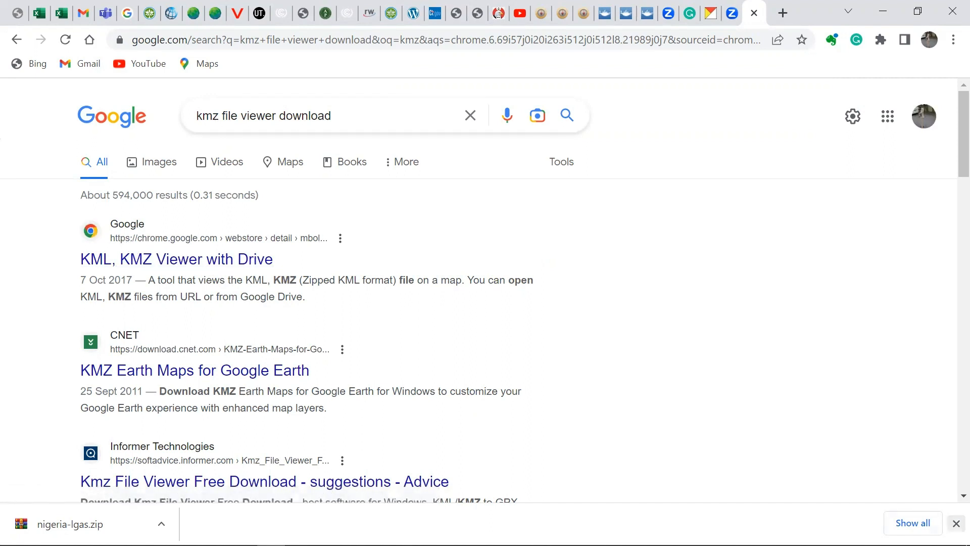
left_click(955, 523)
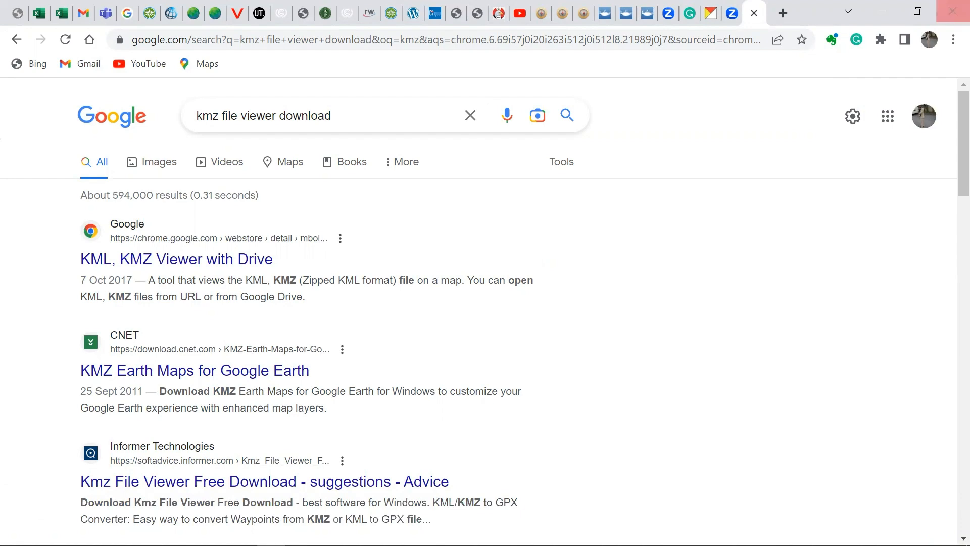
scroll(393, 376, "down", 4)
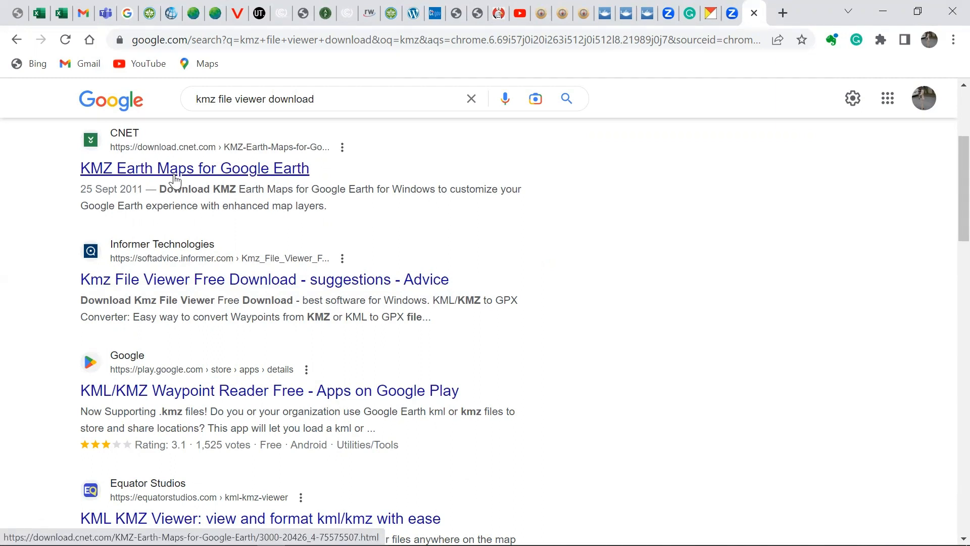
- Search Google for "google earth download" instead and look through the results
left_click(334, 100)
left_click_drag(329, 99, 197, 93)
type("go")
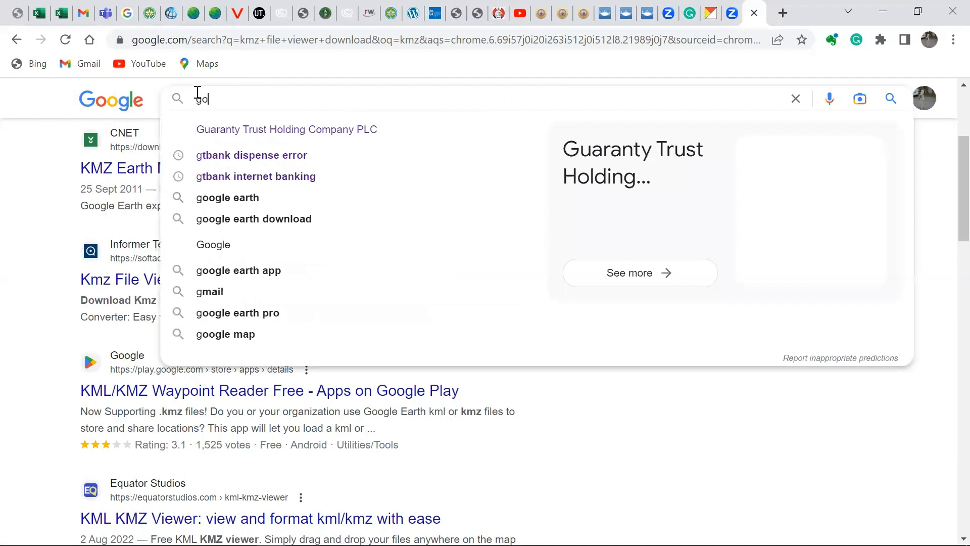
type("ogle earth")
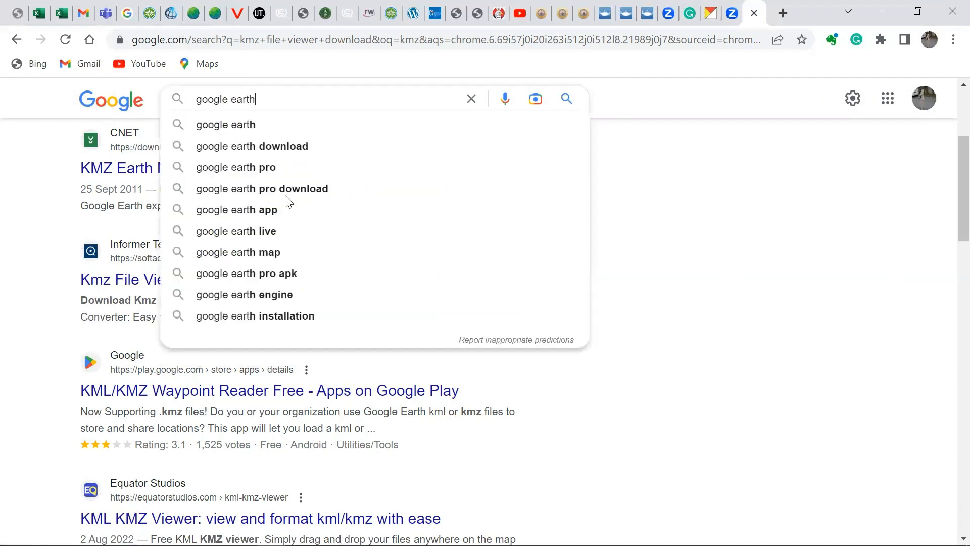
left_click(284, 153)
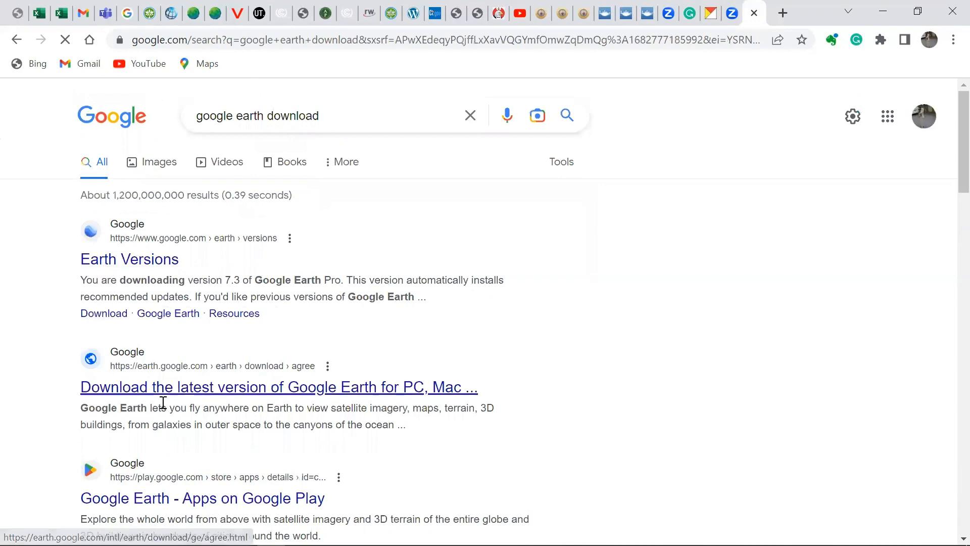
scroll(162, 403, "down", 3)
scroll(172, 399, "down", 2)
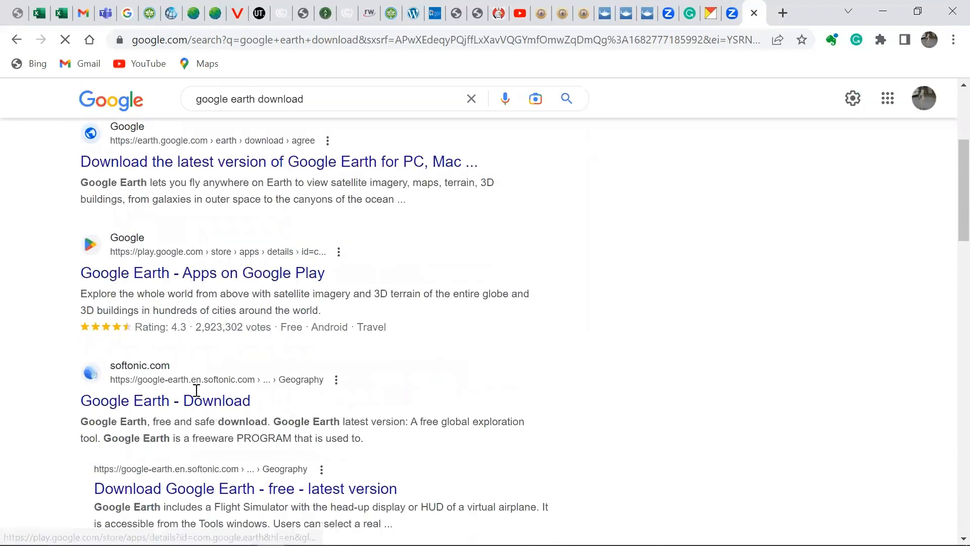
- Look through the search results and open "Download the latest version of Google Earth for PC, Mac ..."
scroll(182, 404, "up", 5)
scroll(159, 429, "down", 4)
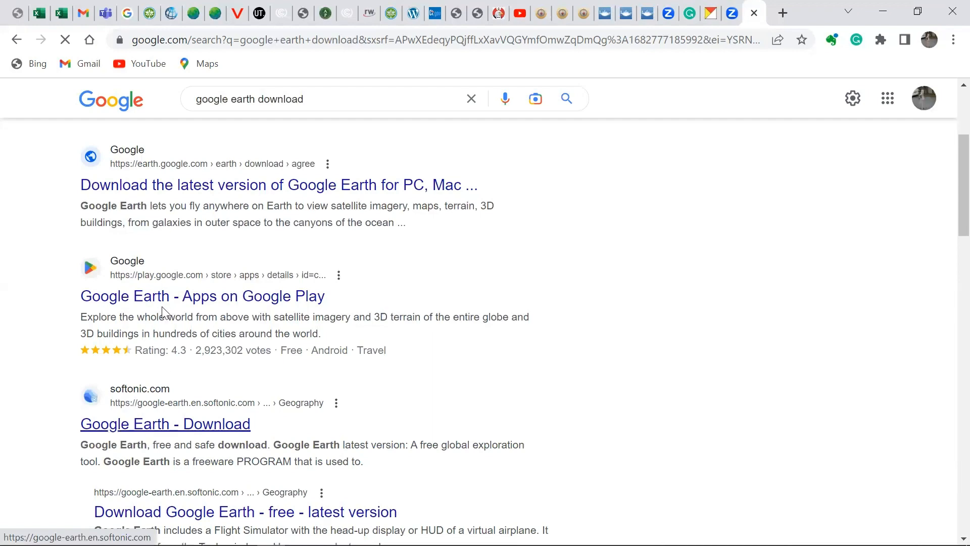
scroll(338, 395, "up", 4)
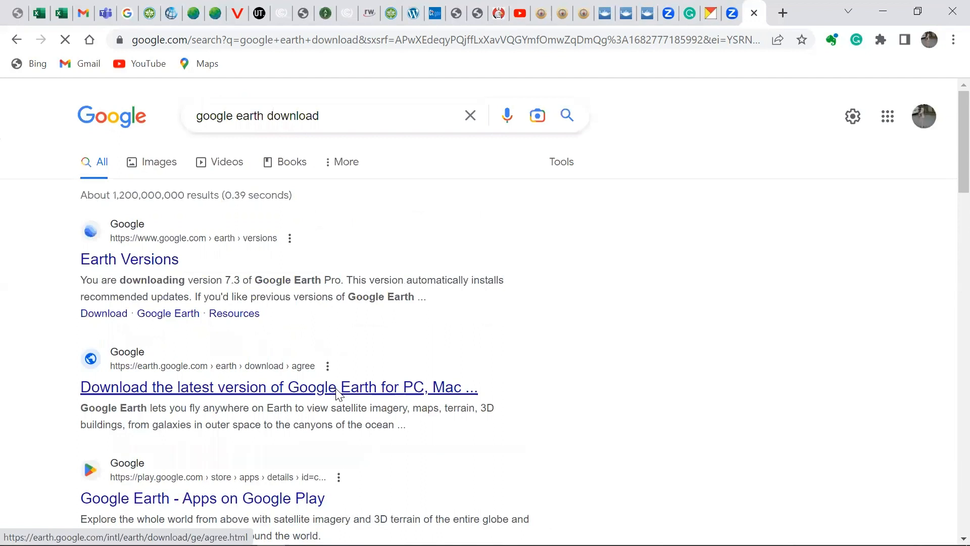
left_click(338, 394)
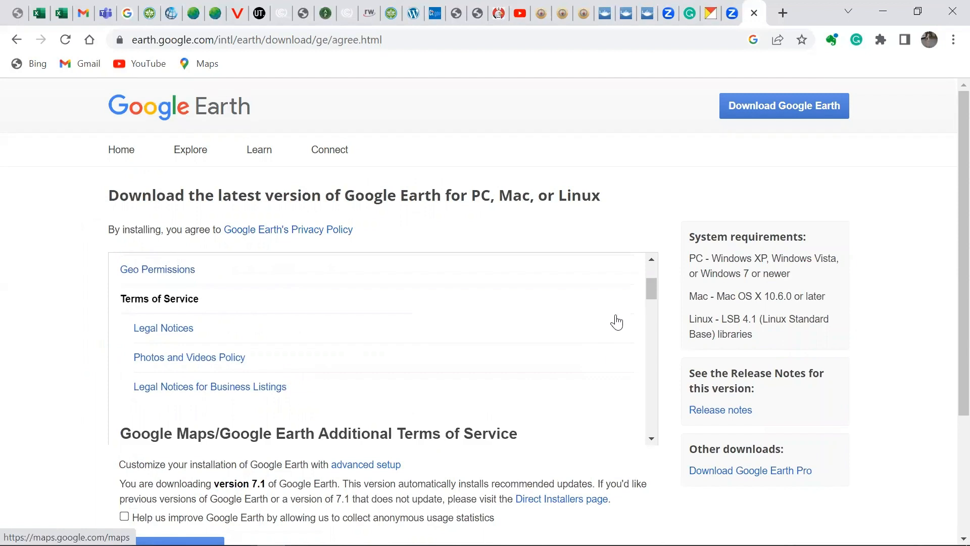
- Allow anonymous usage statistics, agree to the terms and try to download Google Earth version 7.1
scroll(613, 320, "up", 3)
left_click(775, 104)
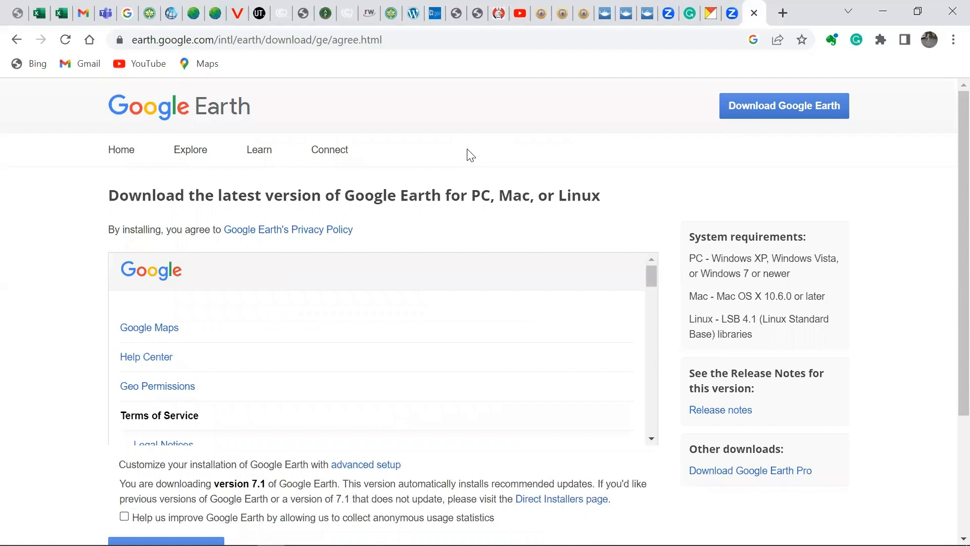
scroll(470, 156, "down", 1)
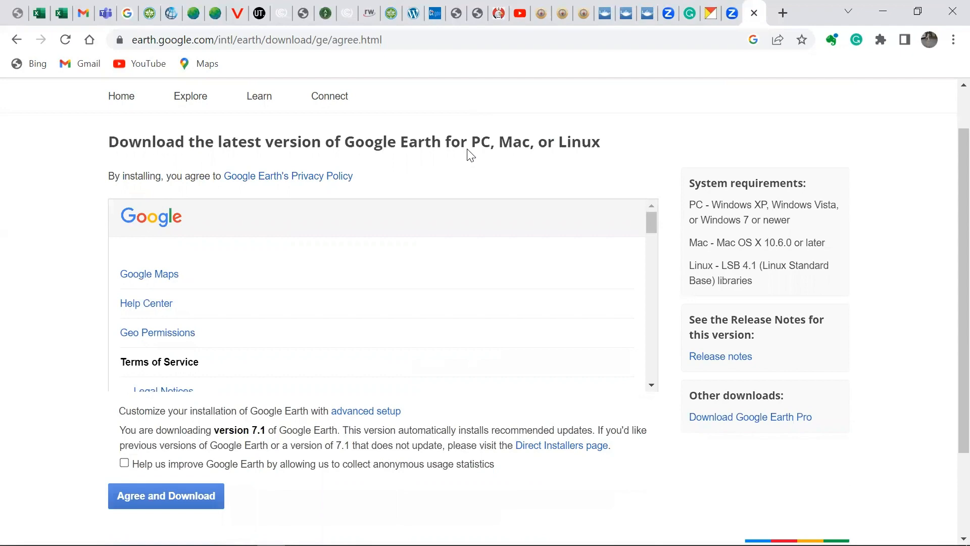
scroll(420, 316, "down", 1)
scroll(420, 316, "down", 1)
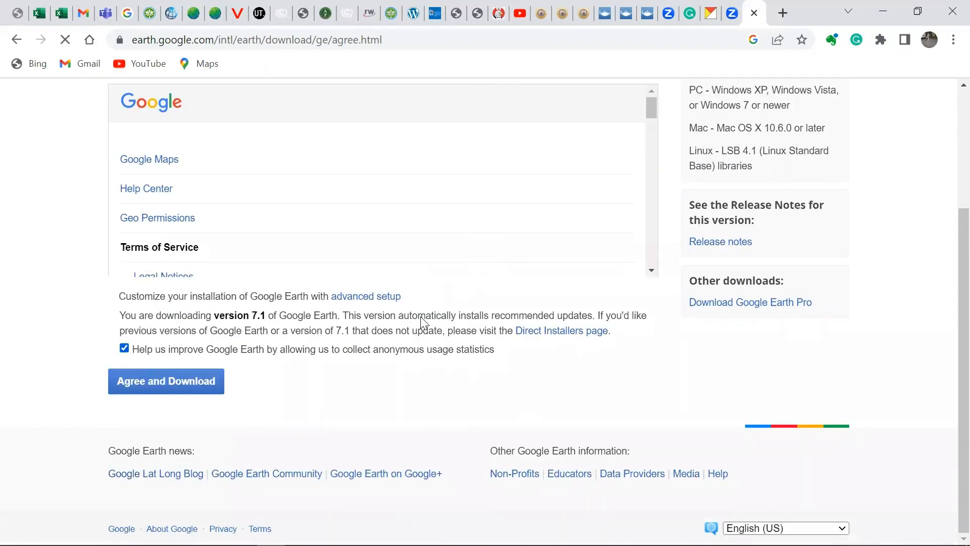
scroll(420, 316, "up", 3)
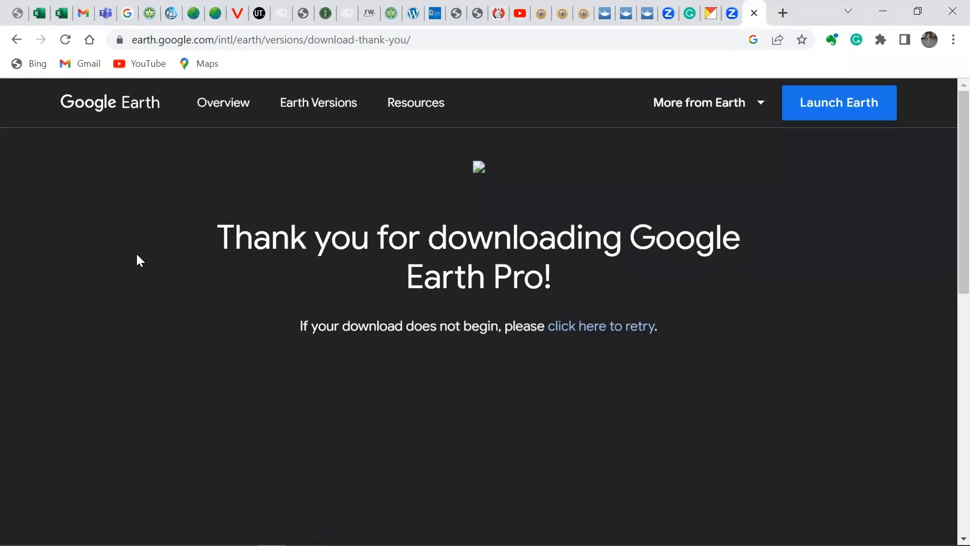
- Look over the download thank-you page, launch the web version of Google Earth and switch to its tab
scroll(136, 260, "down", 4)
scroll(136, 261, "up", 2)
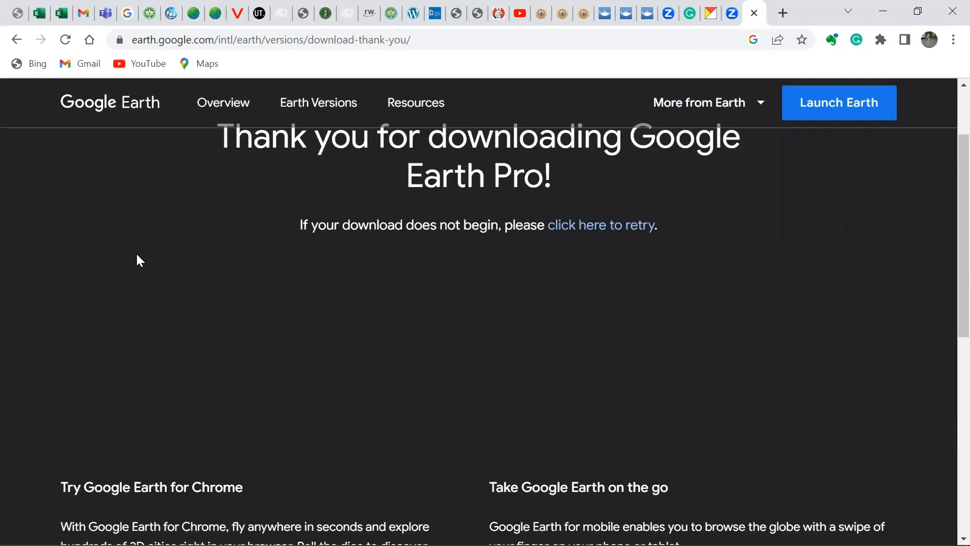
scroll(136, 260, "down", 2)
scroll(137, 253, "down", 4)
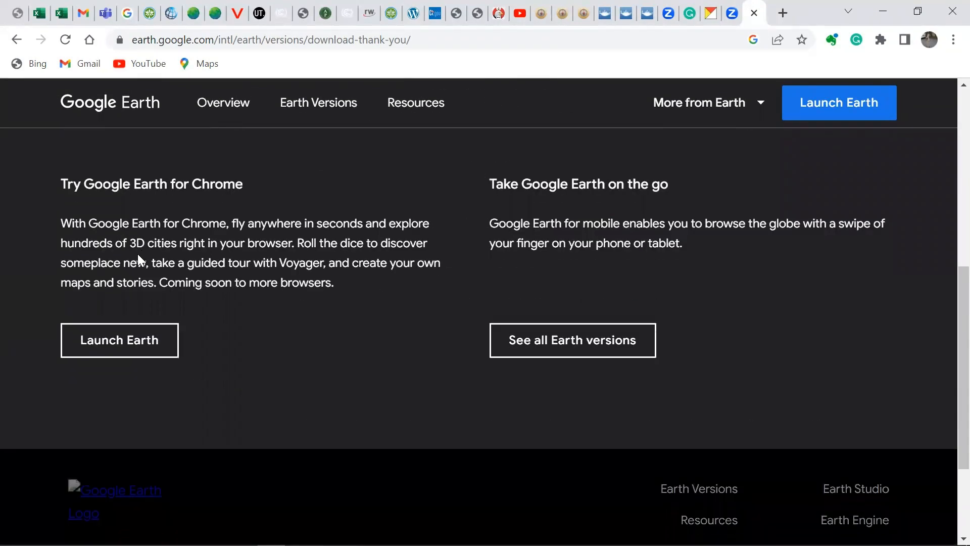
scroll(137, 254, "up", 8)
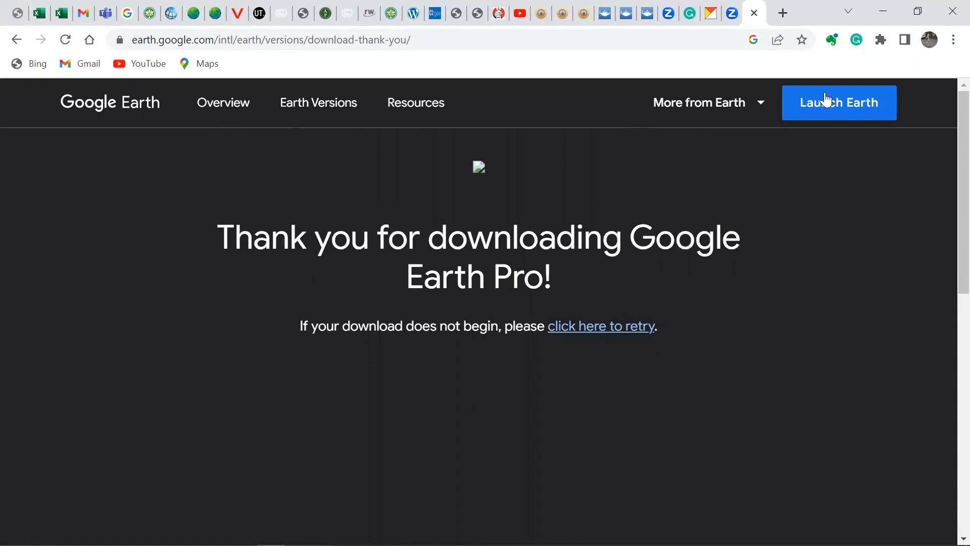
left_click(825, 101)
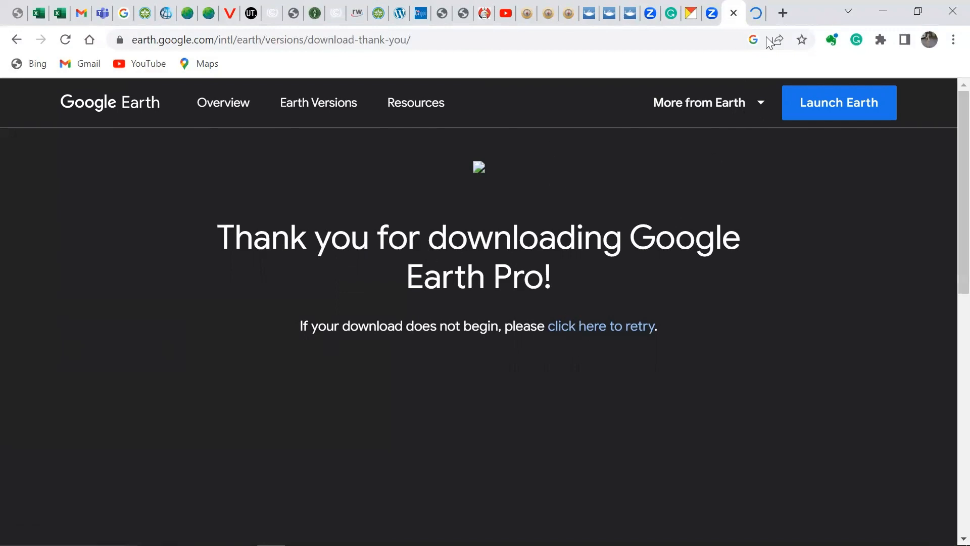
left_click(765, 12)
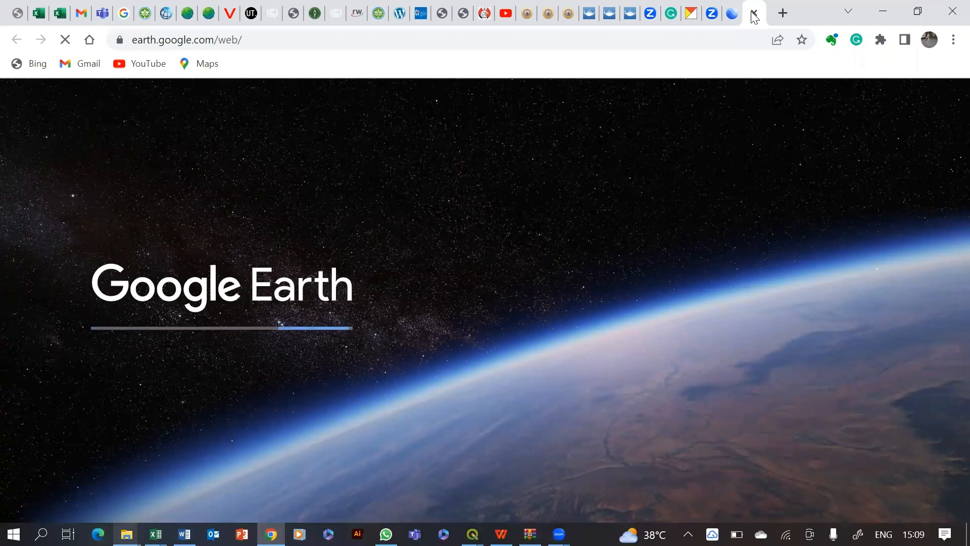
- Check the Downloads folder in File Explorer for the Google Earth installer and return to Chrome
key("super+2")
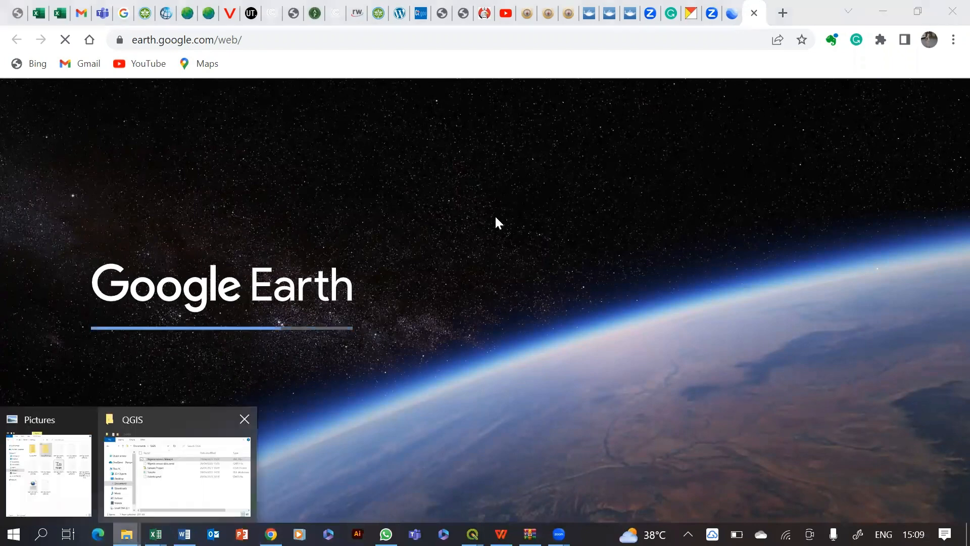
left_click(48, 474)
left_click(67, 214)
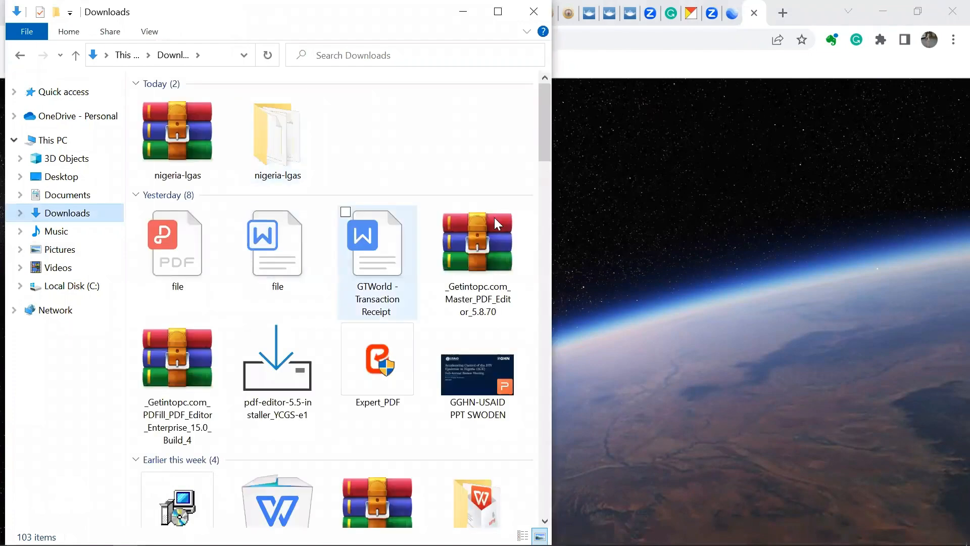
scroll(494, 217, "down", 10)
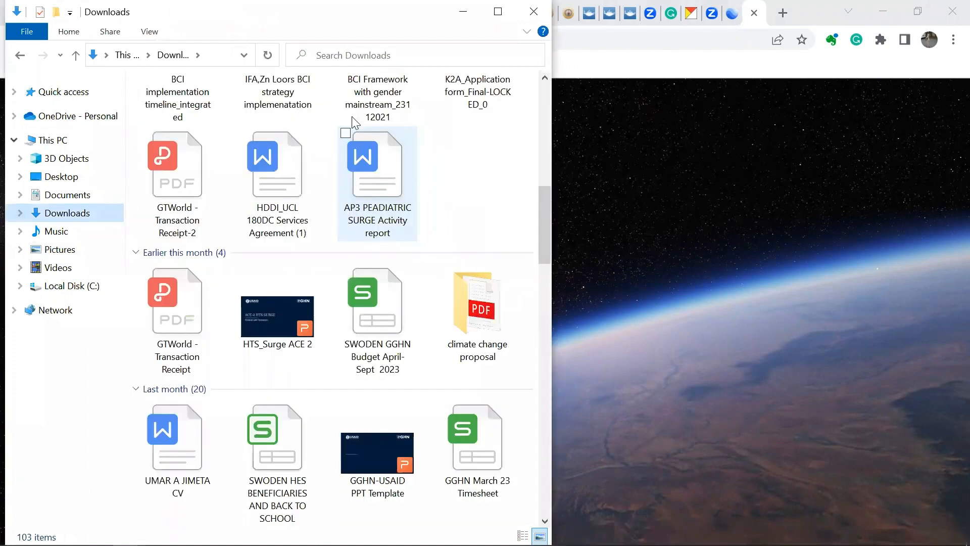
scroll(329, 227, "up", 5)
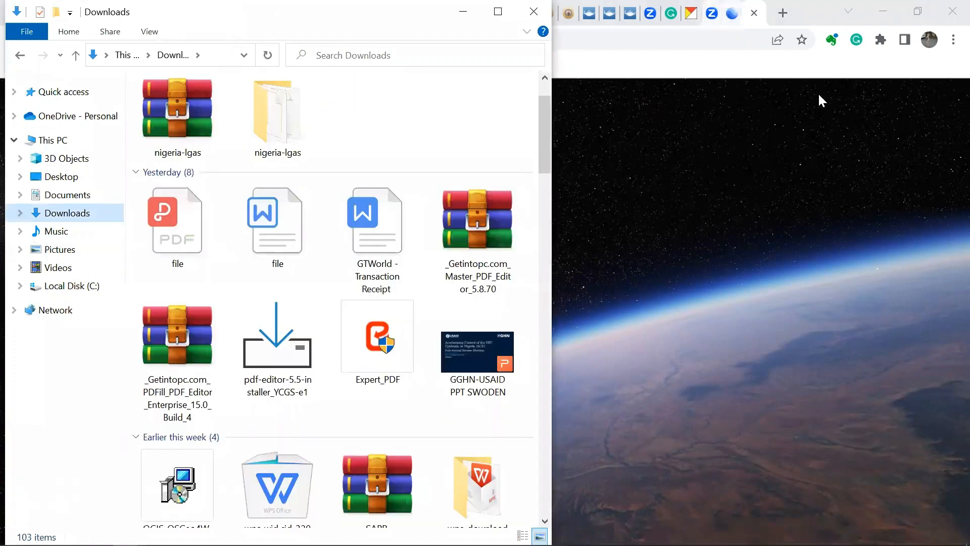
left_click(700, 311)
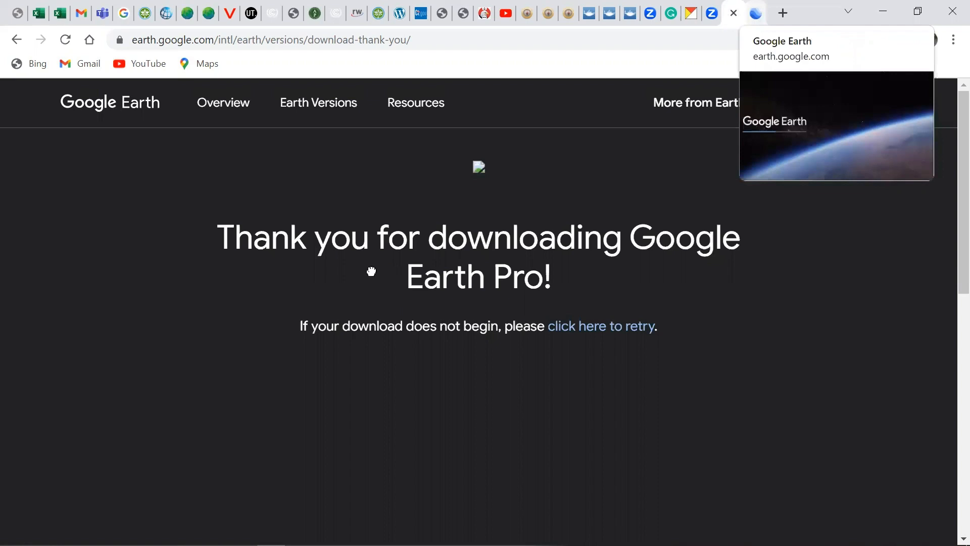
- Check the web version of Google Earth and the download thank-you page by switching between them
key("ctrl+w")
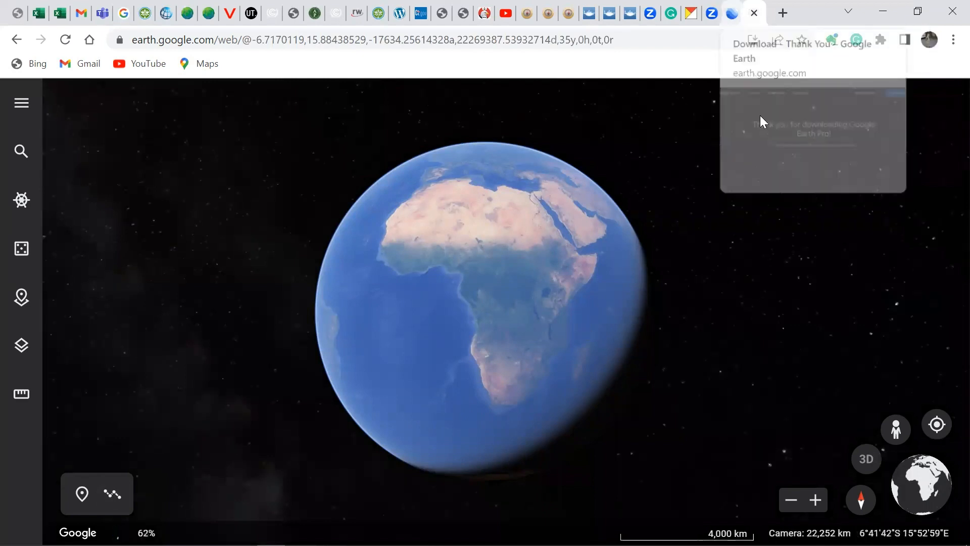
left_click(732, 13)
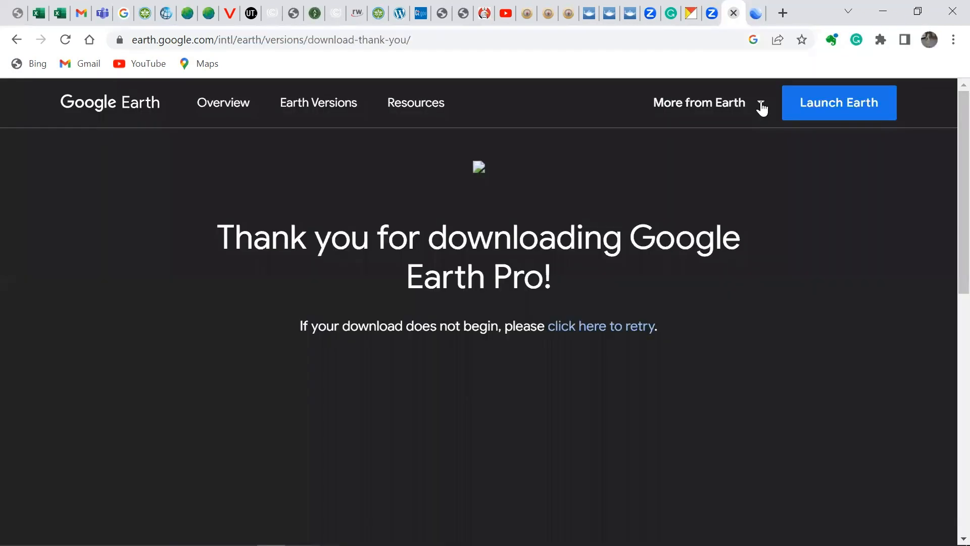
left_click(752, 16)
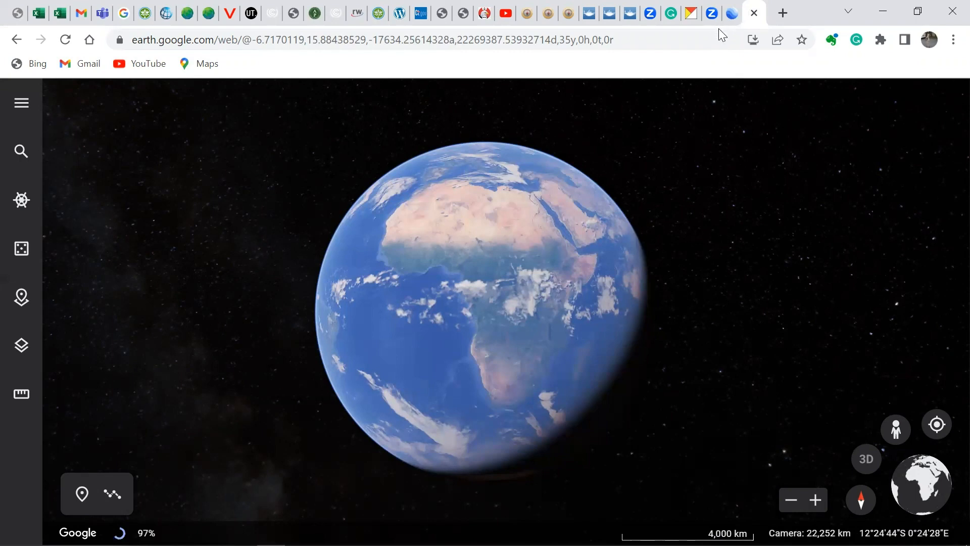
left_click(732, 17)
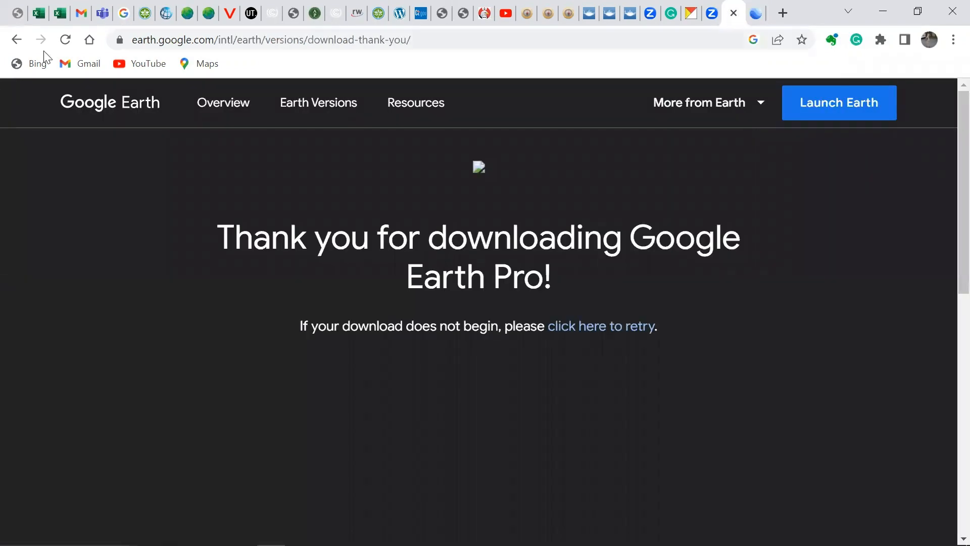
- Return to the version 7.1 agreement page, allow usage statistics again and retry the Google Earth download
left_click(16, 42)
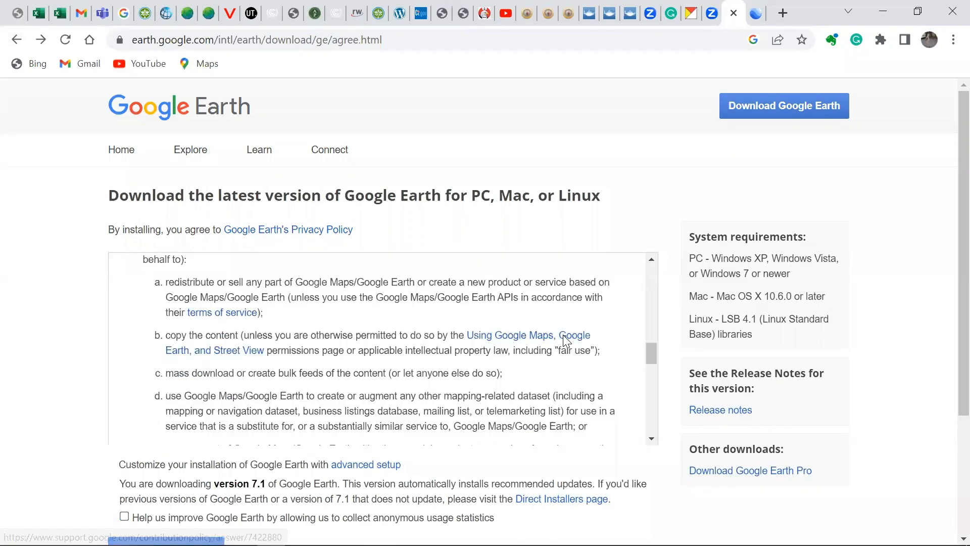
scroll(563, 335, "down", 10)
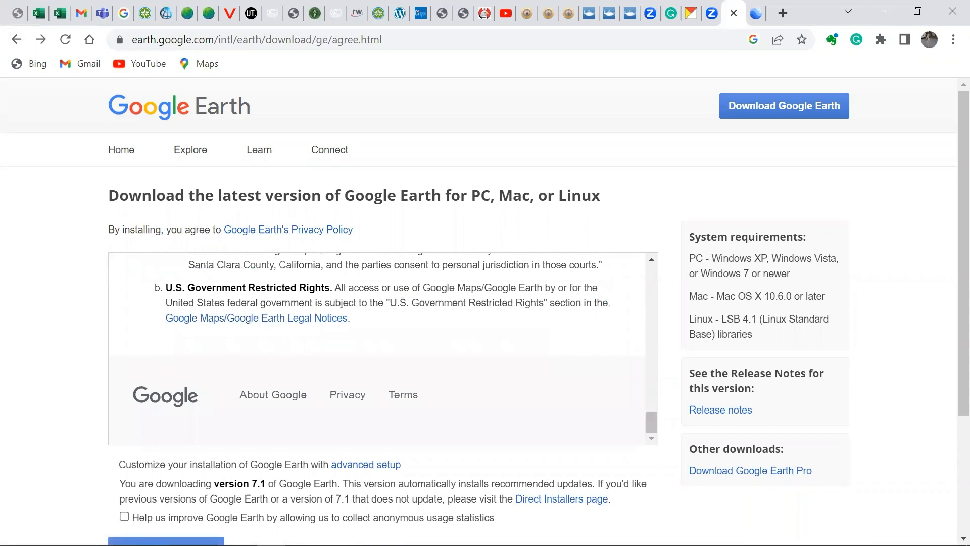
scroll(147, 388, "down", 3)
left_click(124, 349)
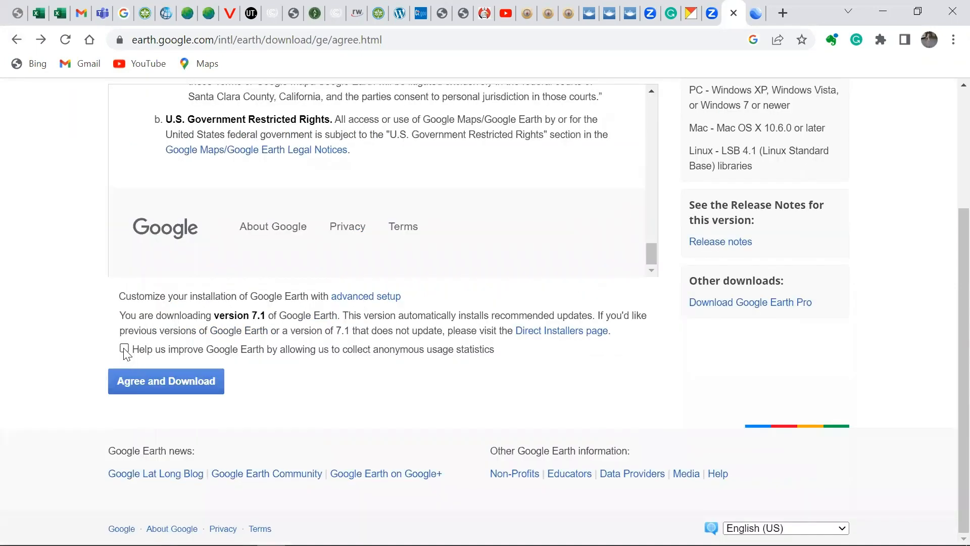
left_click(153, 381)
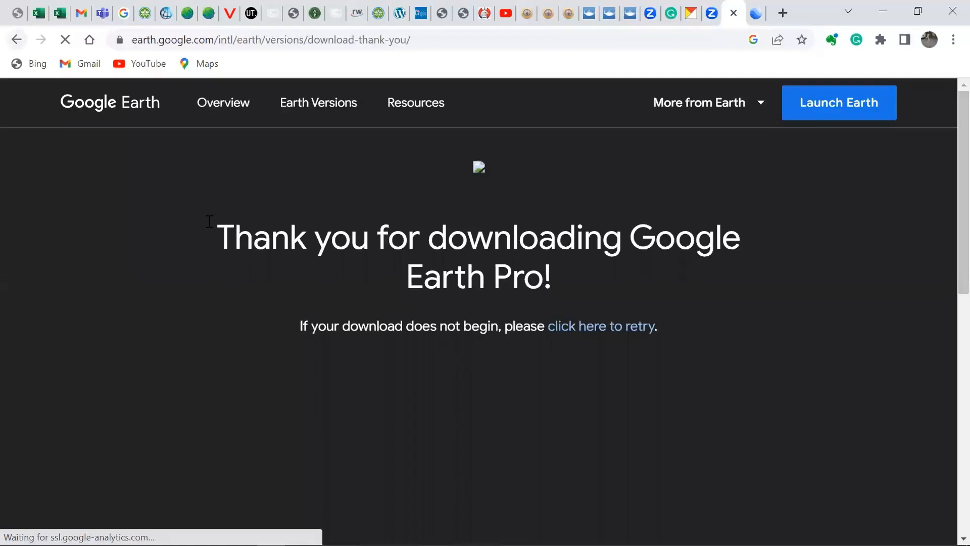
- Return to the Google results, open Earth Versions and go to its Google Earth Pro on desktop section
left_click(17, 40)
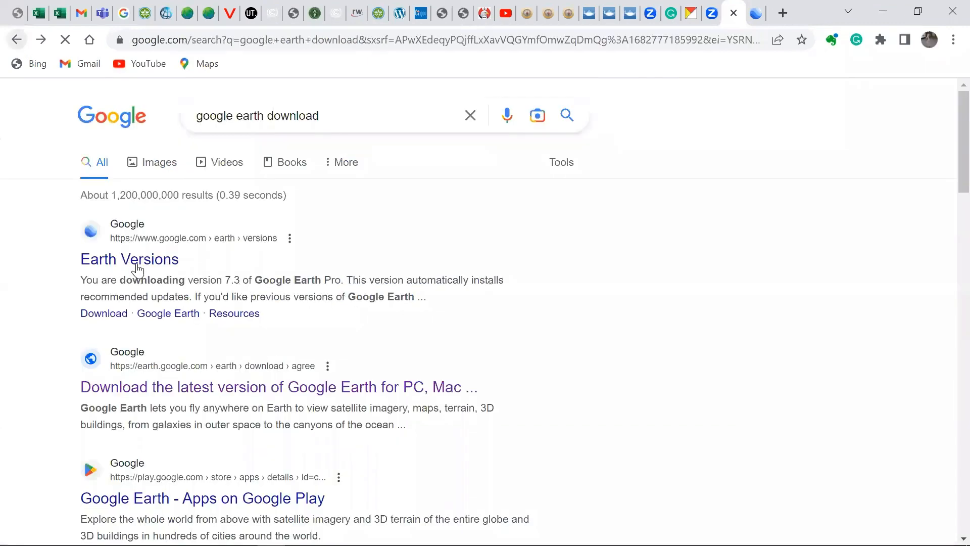
left_click(135, 263)
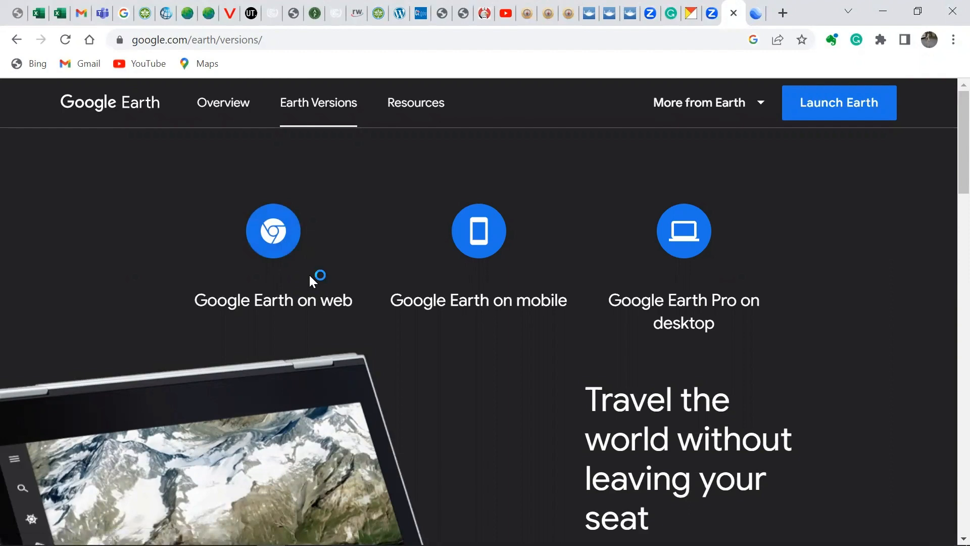
scroll(311, 276, "down", 4)
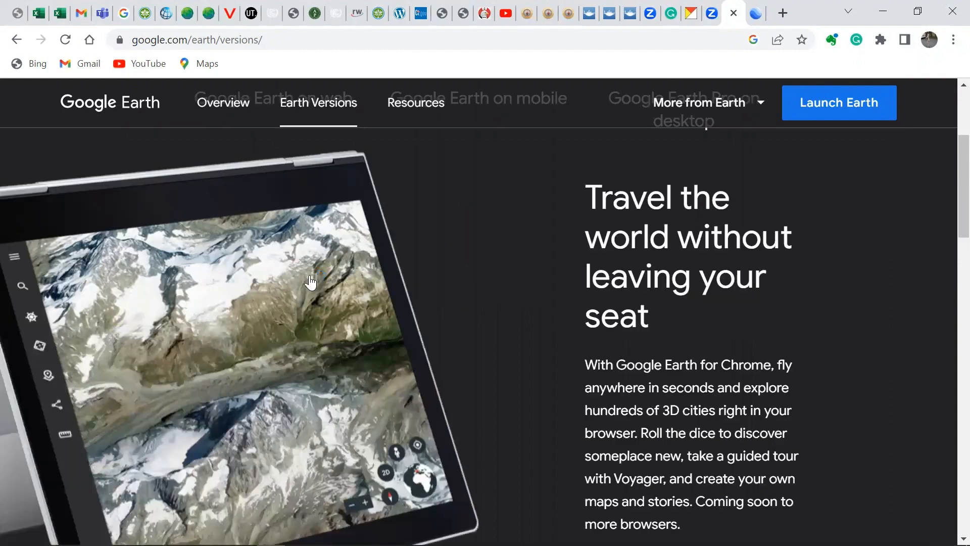
scroll(310, 282, "down", 10)
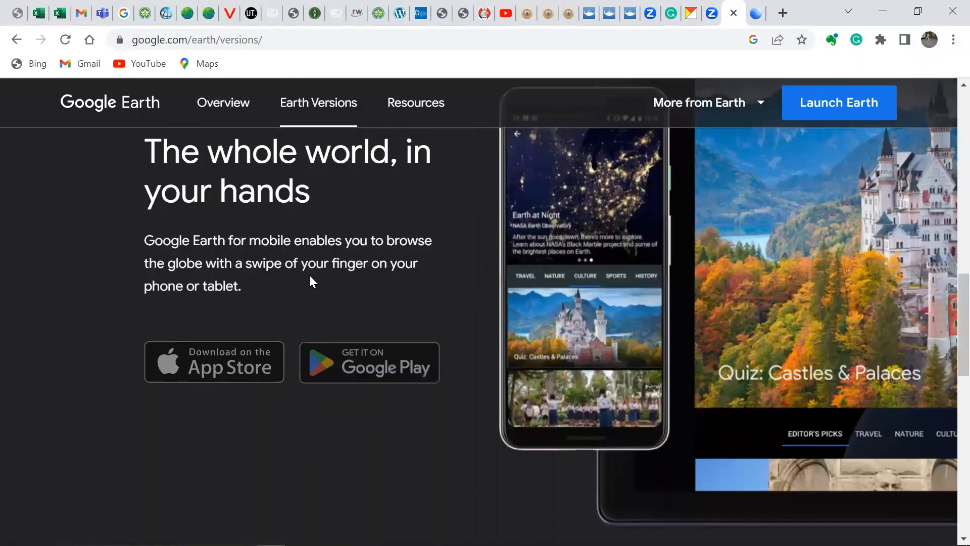
scroll(310, 276, "up", 12)
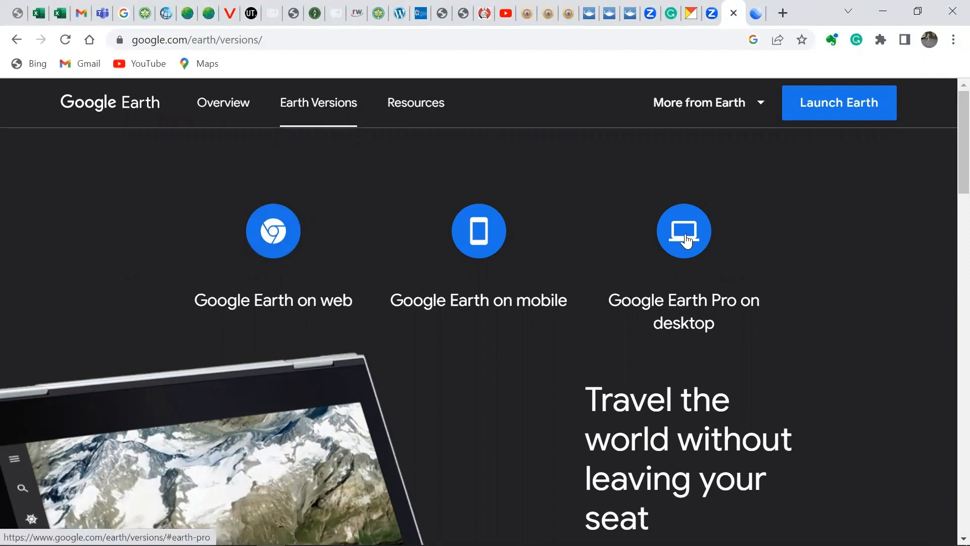
left_click(682, 227)
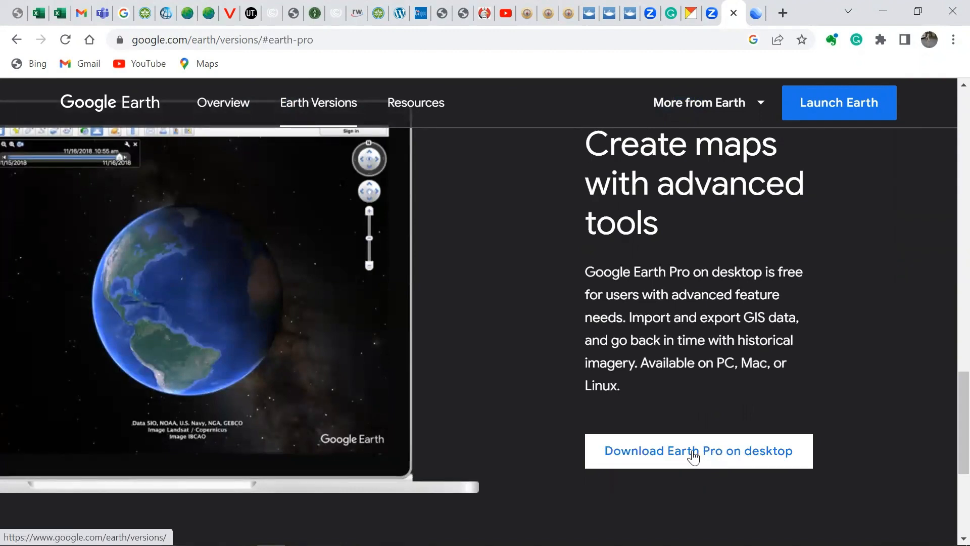
- Choose to download Earth Pro on desktop and accept the terms to download version 7.3 for Windows
scroll(693, 458, "down", 1)
scroll(669, 446, "down", 4)
scroll(669, 445, "up", 5)
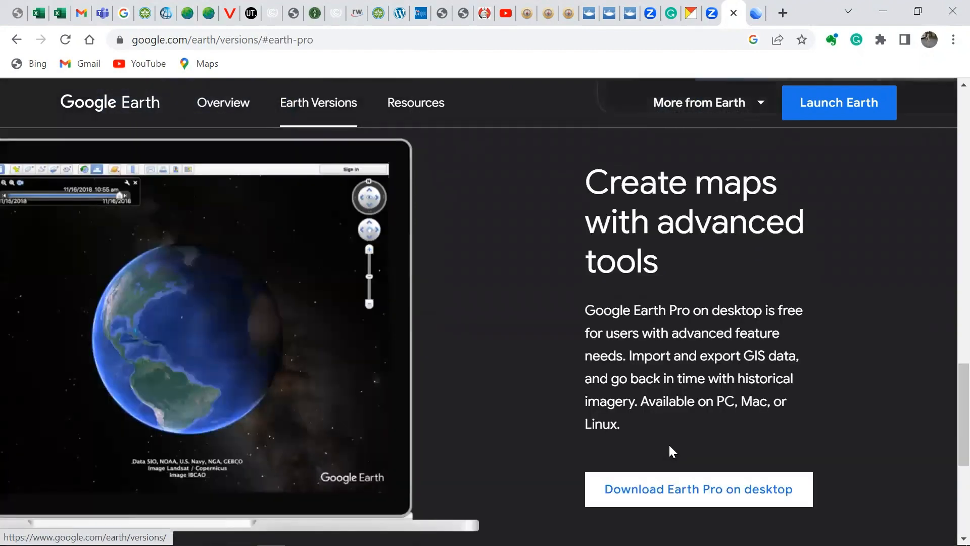
left_click(670, 482)
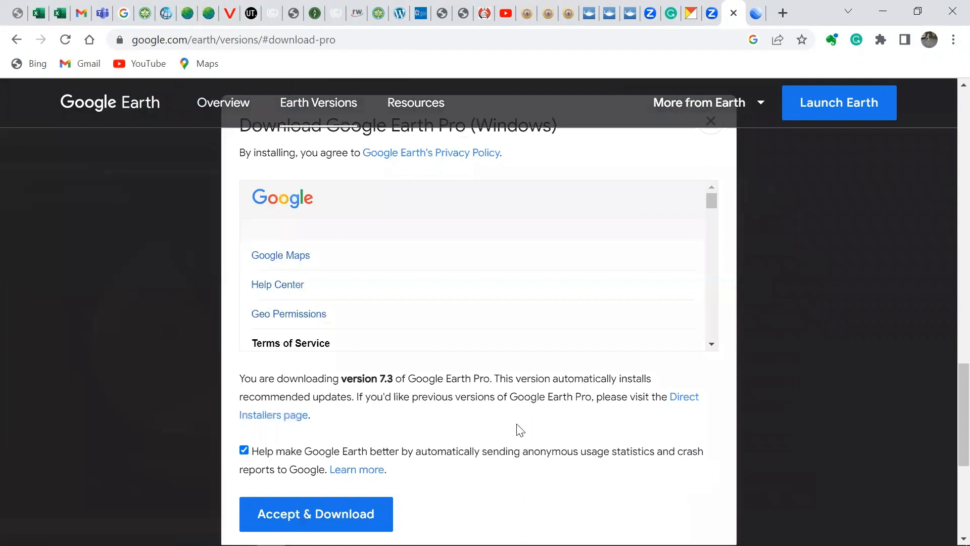
scroll(521, 430, "down", 3)
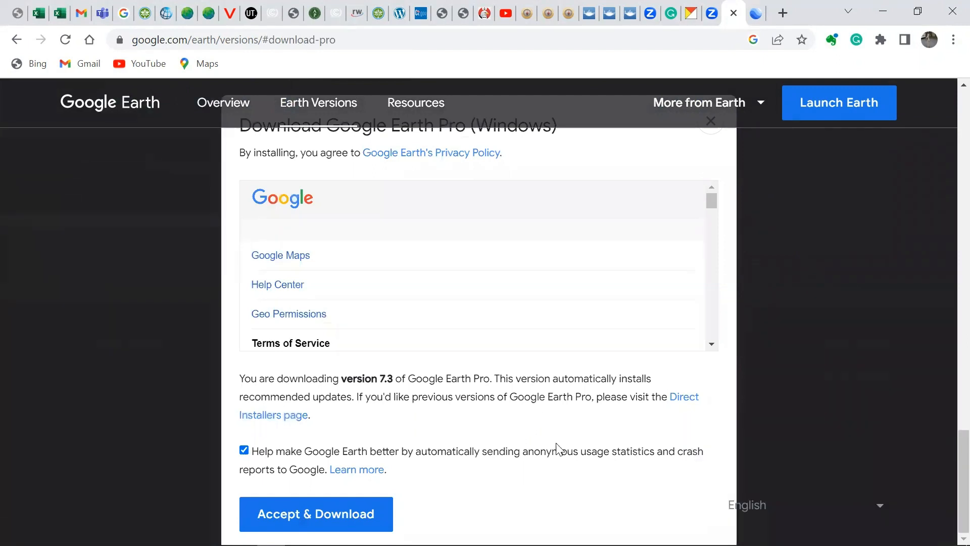
left_click(314, 520)
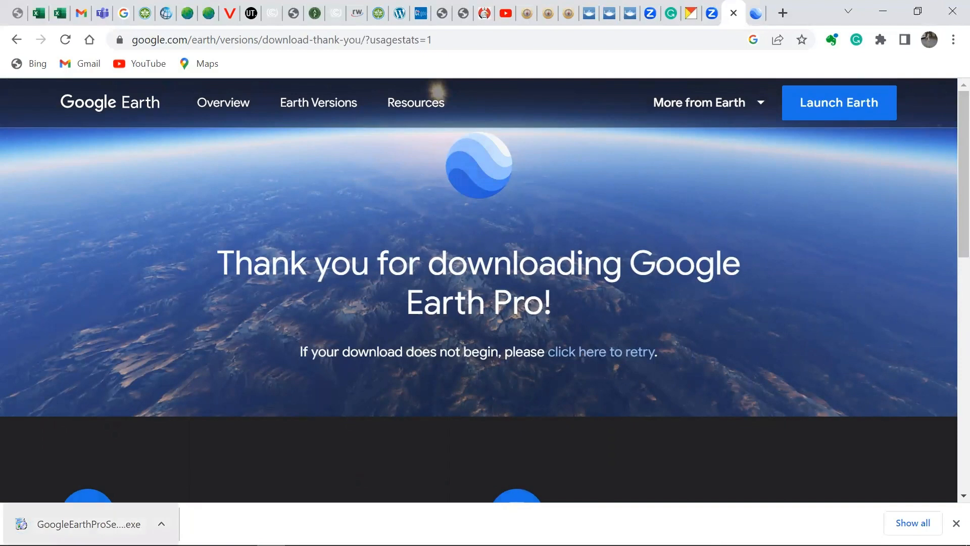
- Run the downloaded Google Earth Pro installer and close the web version of Google Earth
left_click(89, 524)
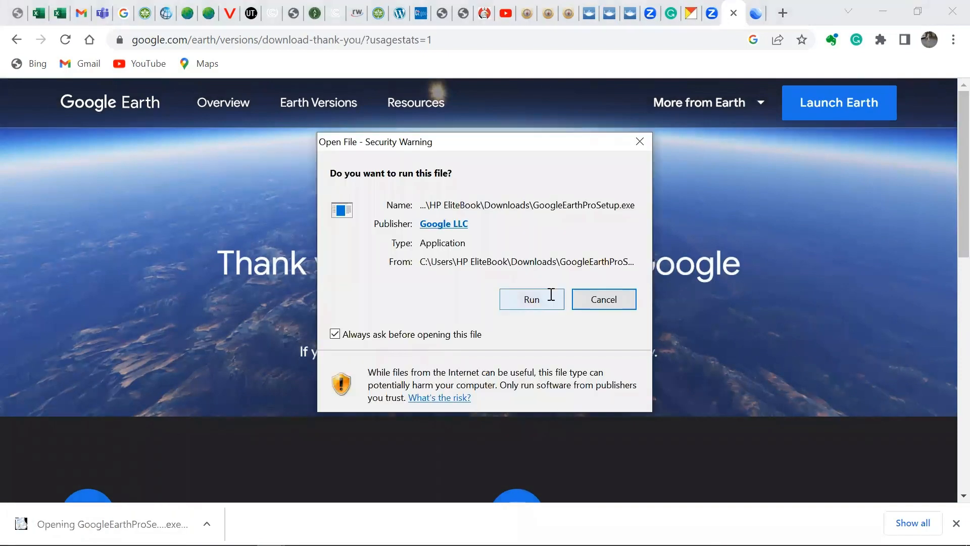
left_click(550, 295)
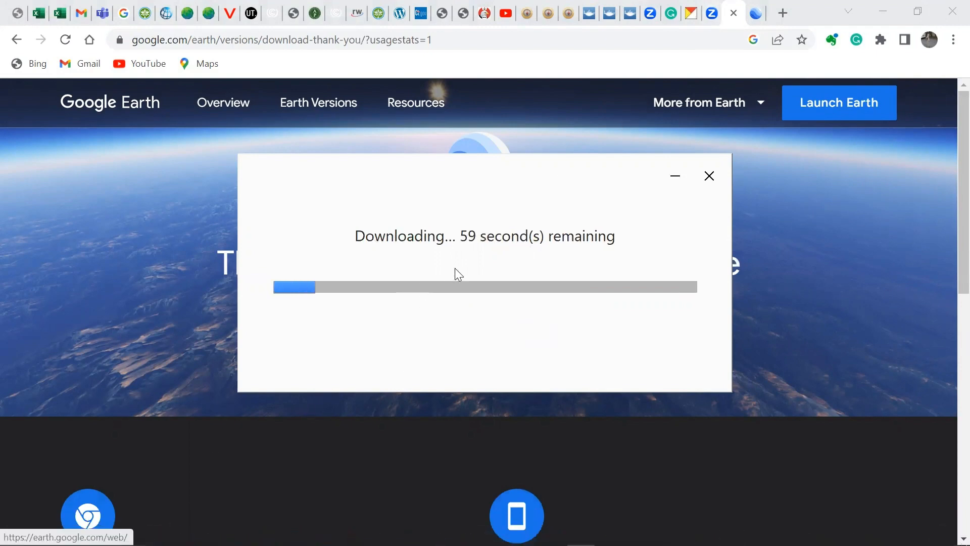
left_click(757, 15)
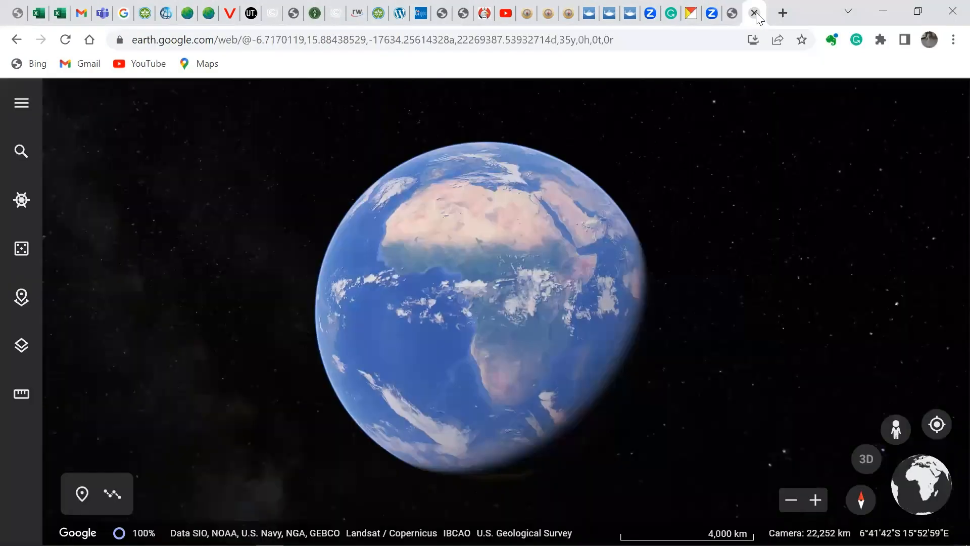
left_click(754, 14)
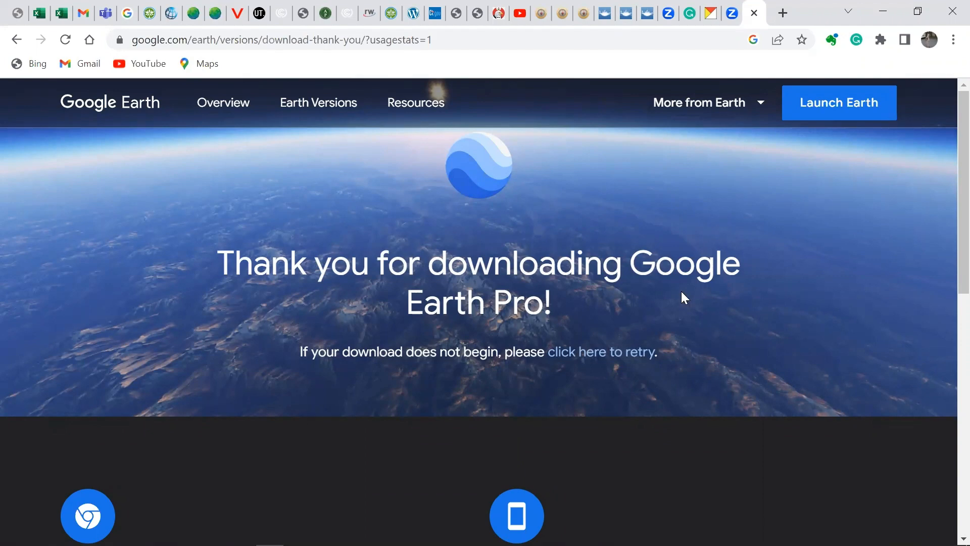
- Switch to the Sample Project in QGIS and create a new print layout titled "9ja census map"
mouse_move(213, 544)
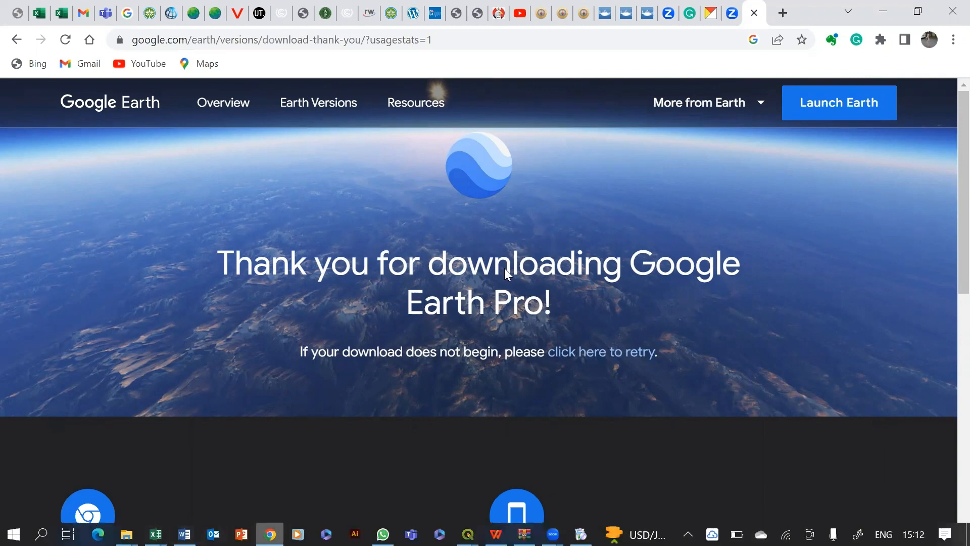
left_click(467, 534)
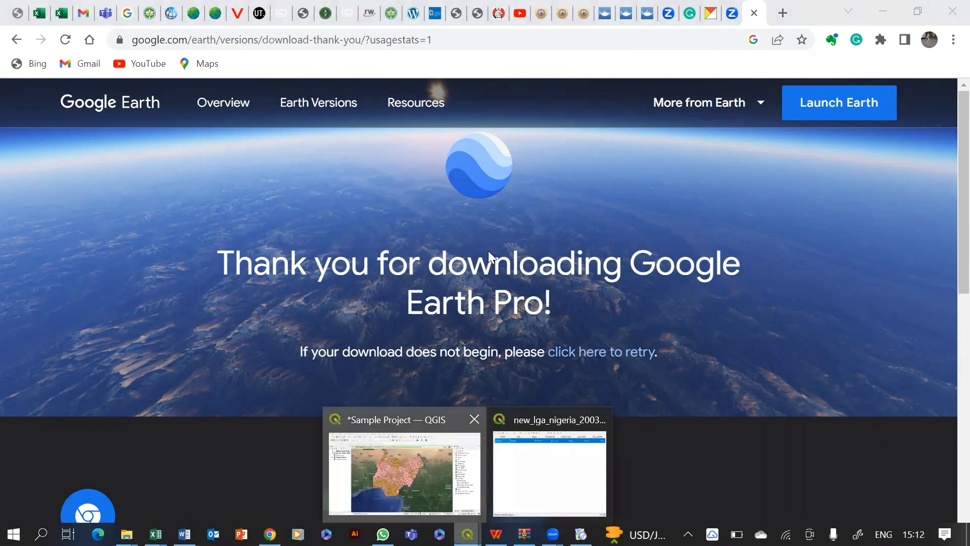
left_click(404, 472)
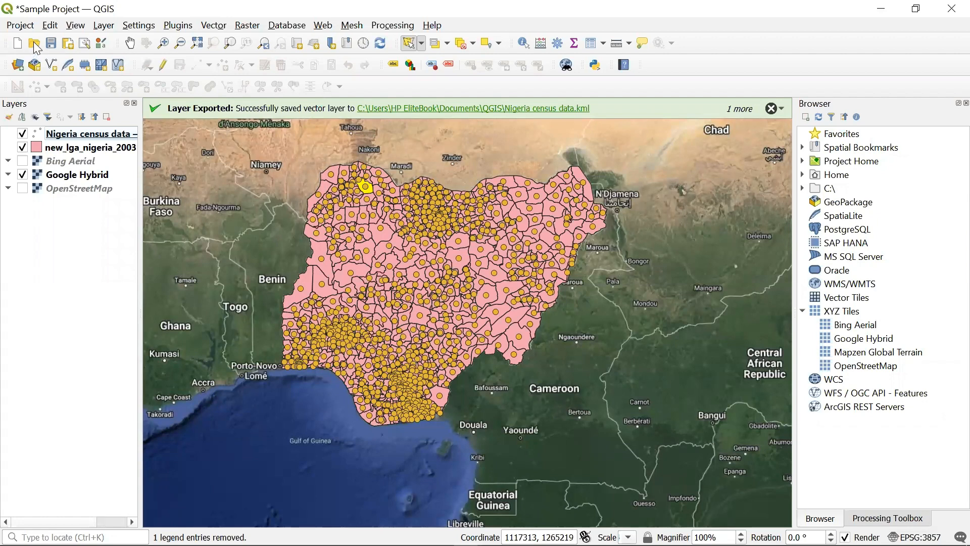
left_click(21, 26)
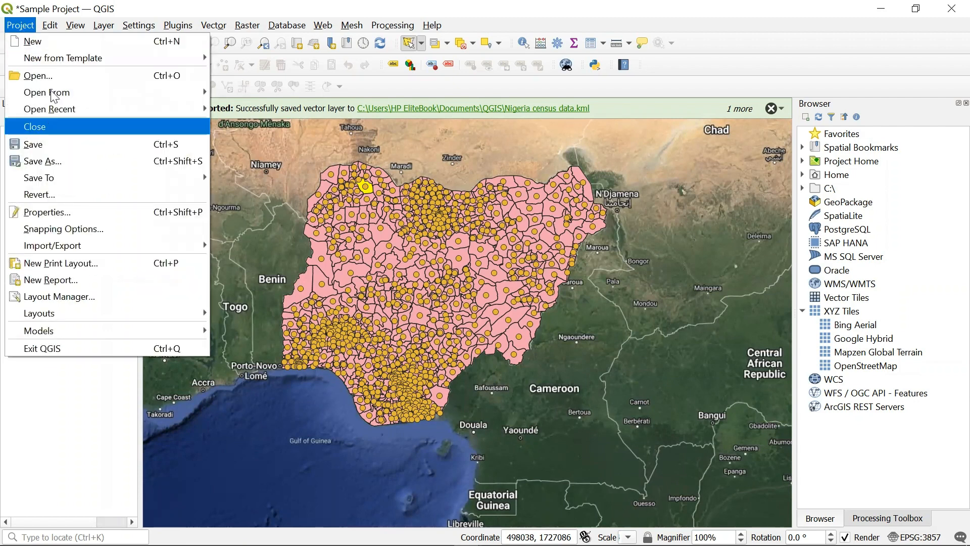
left_click(88, 264)
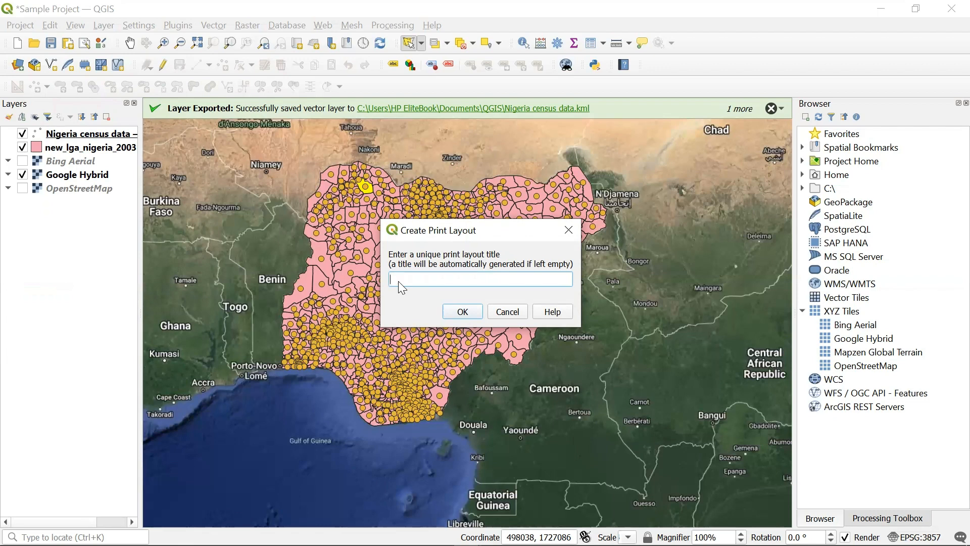
type("census map")
left_click(450, 314)
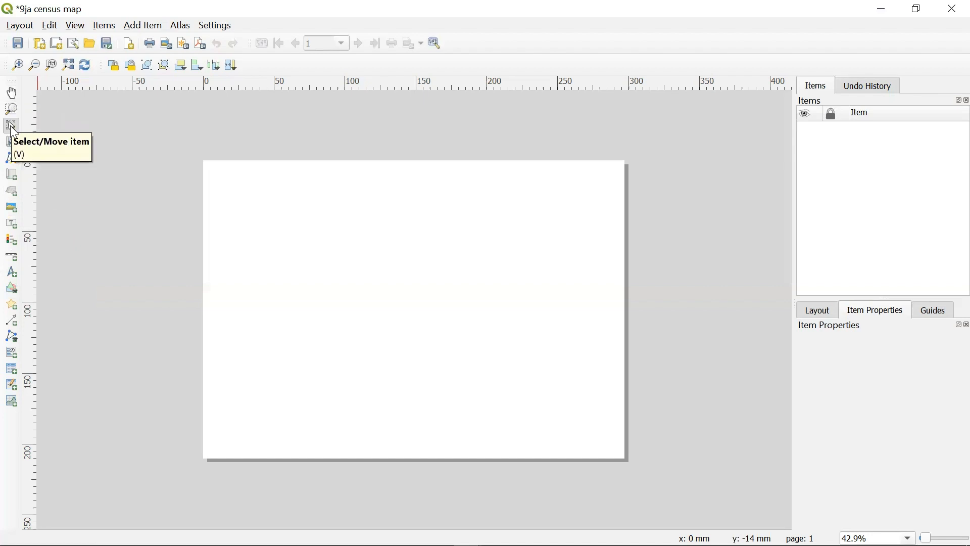
- Add a map frame of about 281 by 192 mm covering most of the layout page
left_click(14, 179)
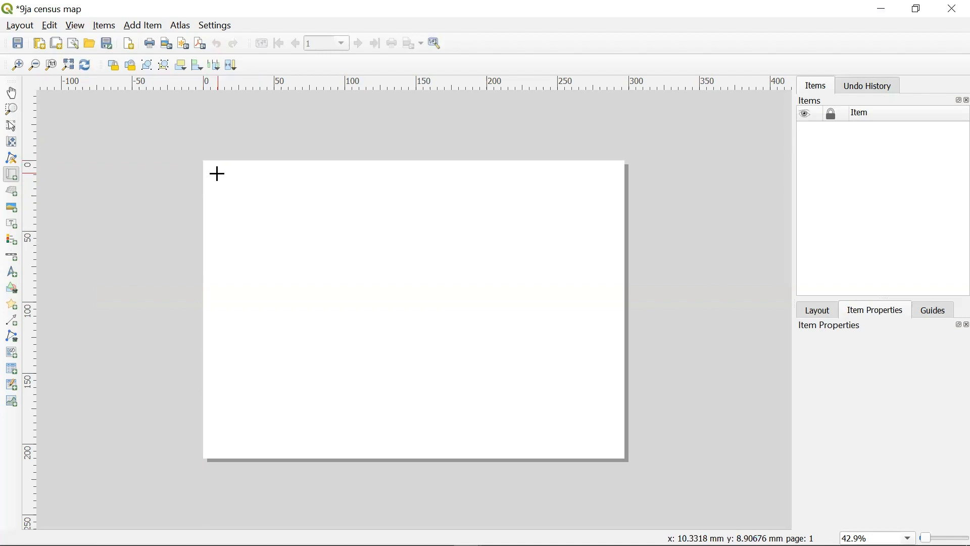
left_click_drag(217, 174, 616, 446)
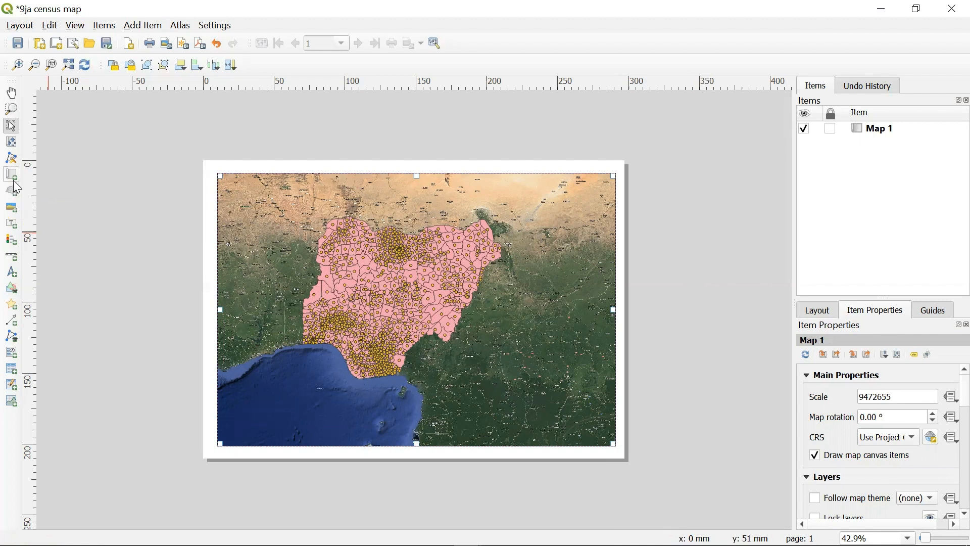
left_click(15, 228)
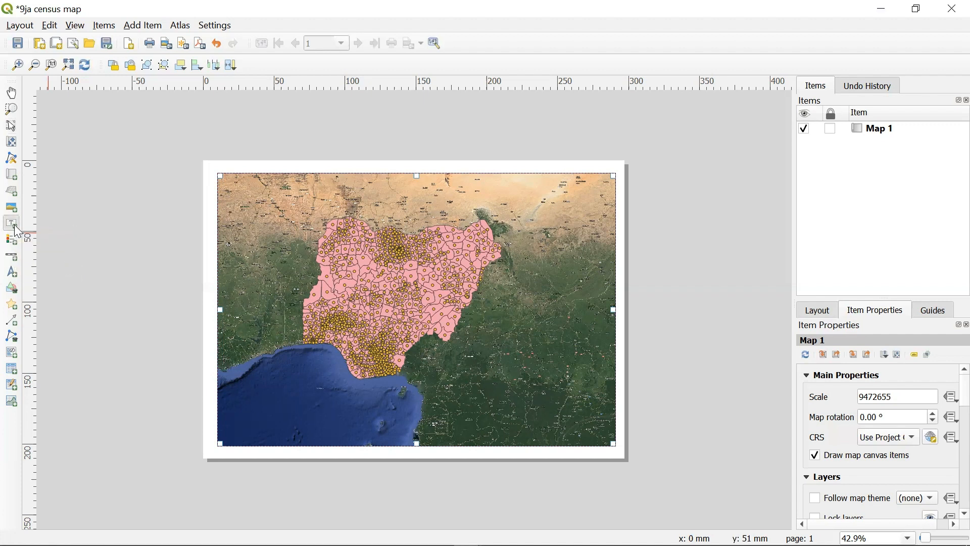
left_click(243, 214)
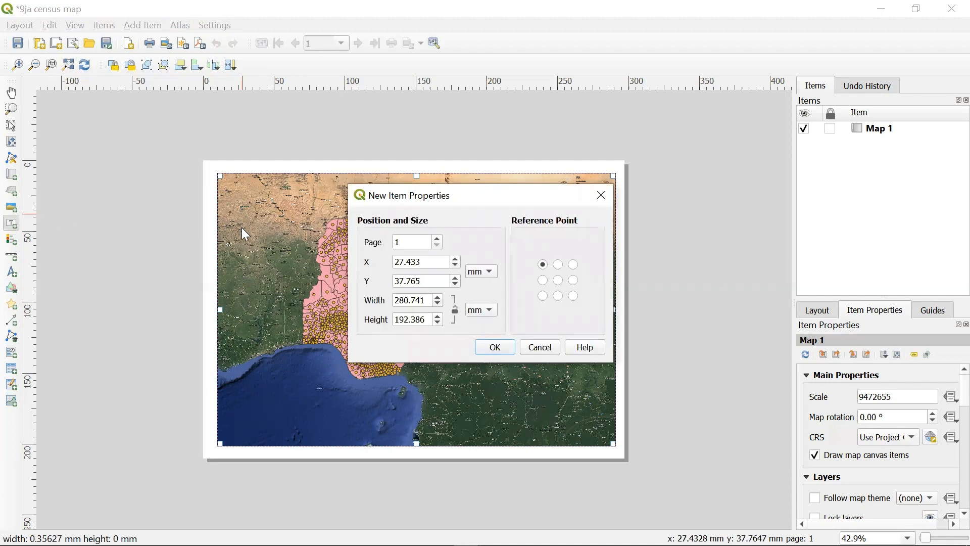
left_click(605, 194)
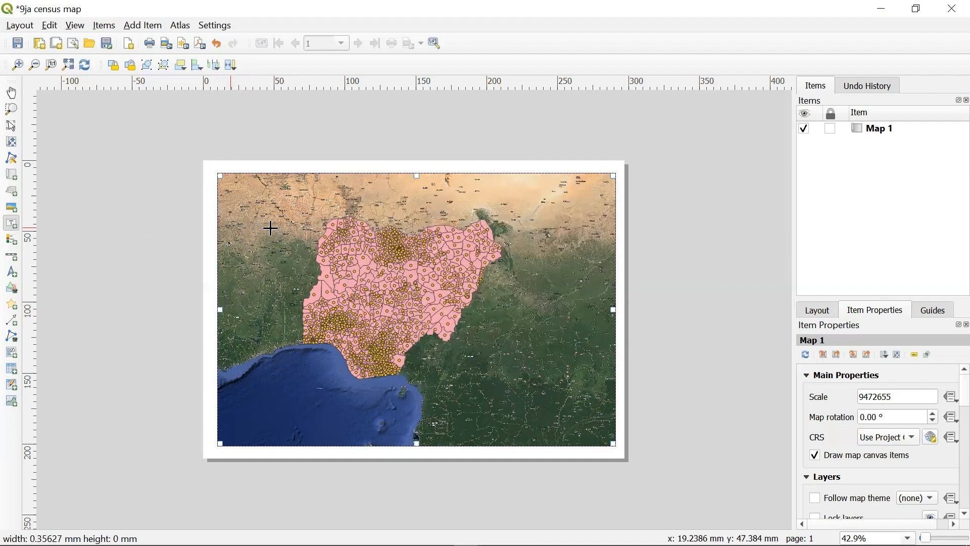
- Add a text label about 124 by 22 mm and place it centred along the page's upper edge
left_click(18, 223)
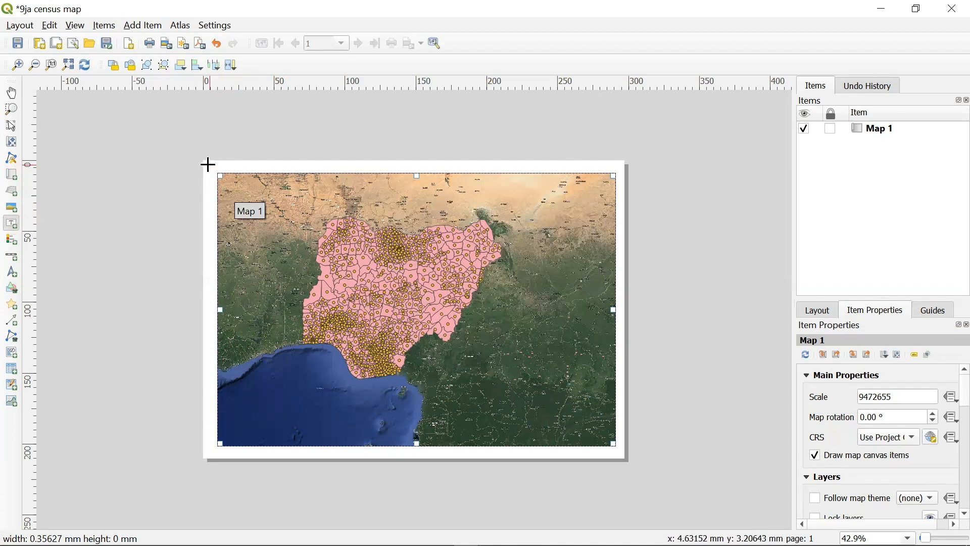
left_click_drag(208, 163, 383, 191)
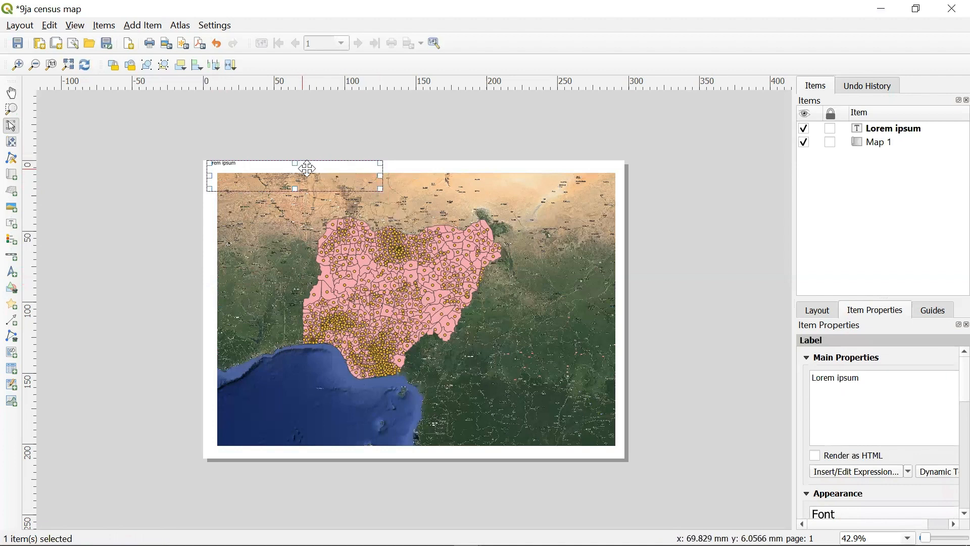
left_click_drag(306, 167, 427, 172)
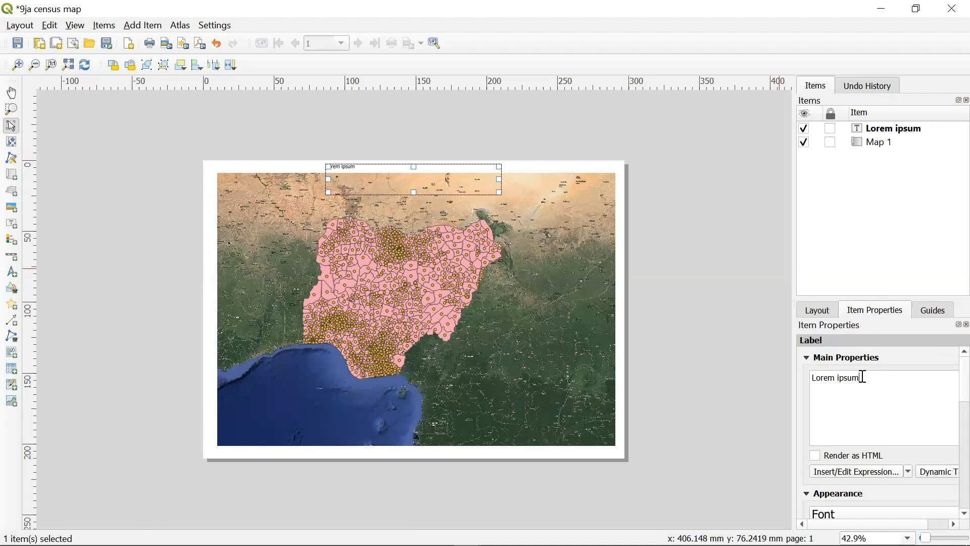
- Replace the label's placeholder text with "9ja census data"
left_click_drag(863, 377, 811, 378)
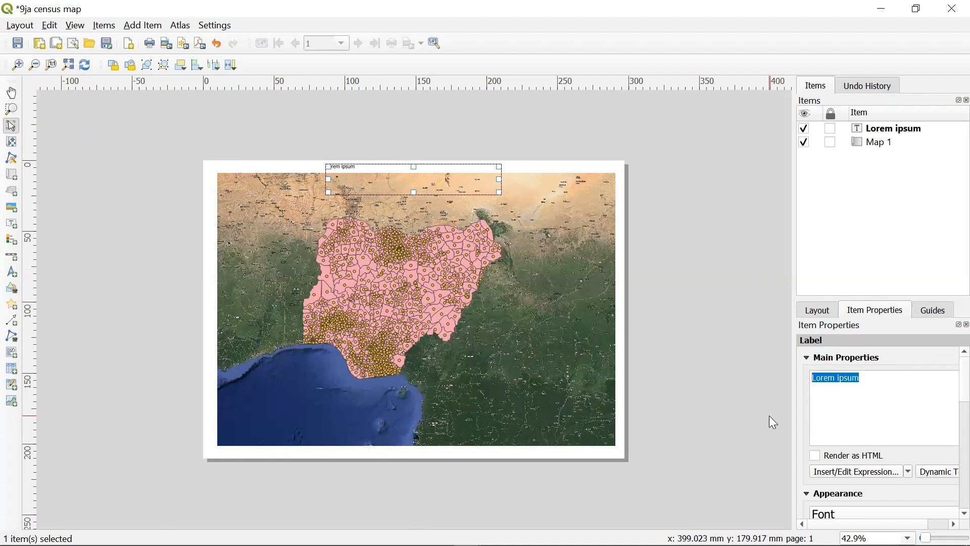
type("9ja")
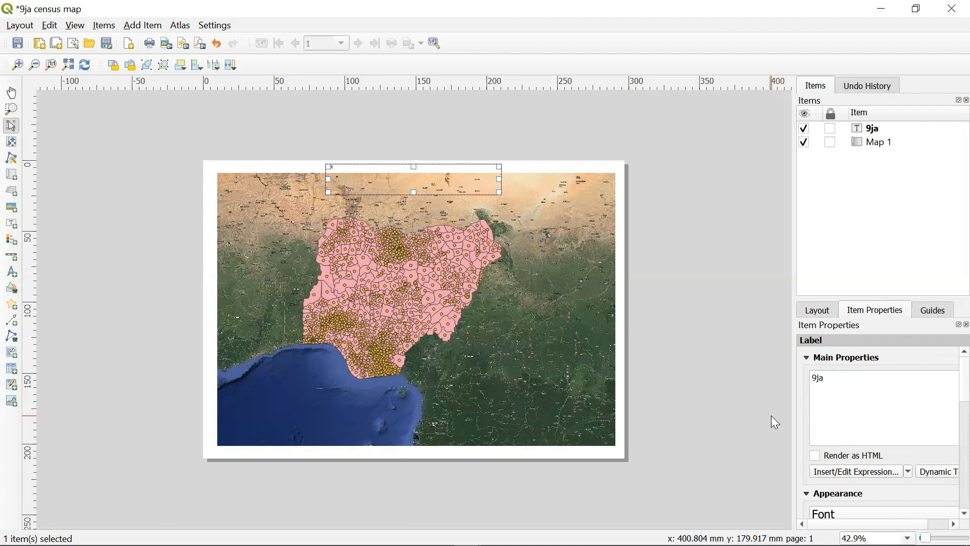
type(" census data")
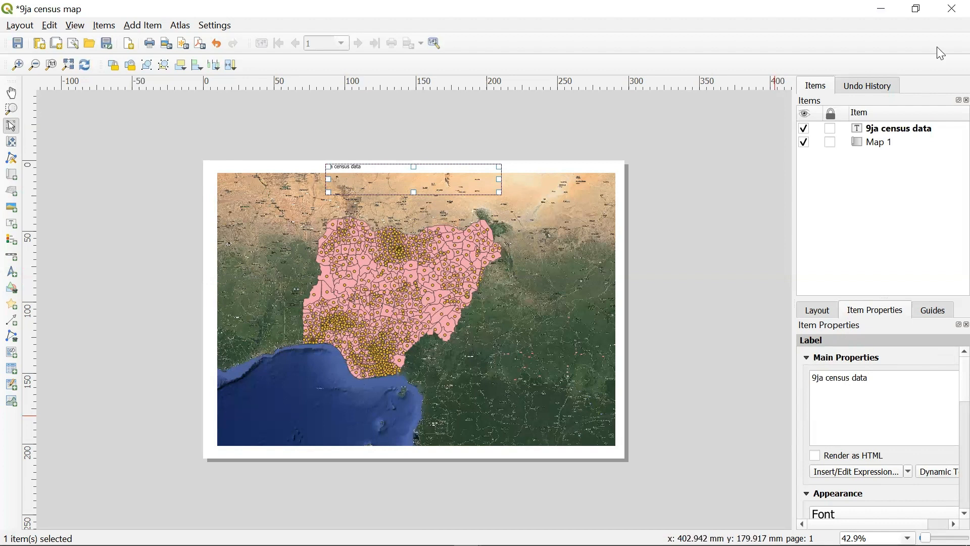
- Set the label's horizontal alignment to Center
scroll(854, 462, "down", 1)
scroll(858, 469, "down", 3)
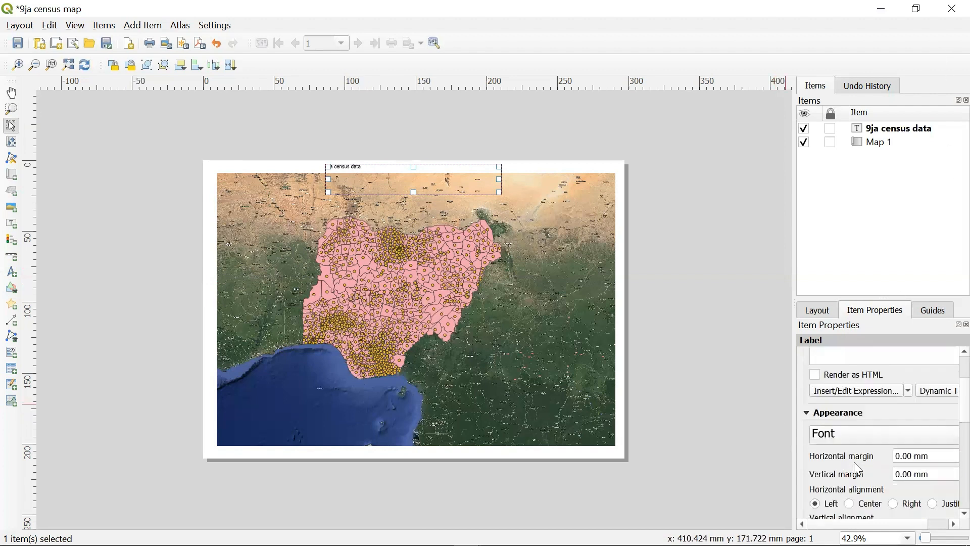
scroll(858, 469, "up", 1)
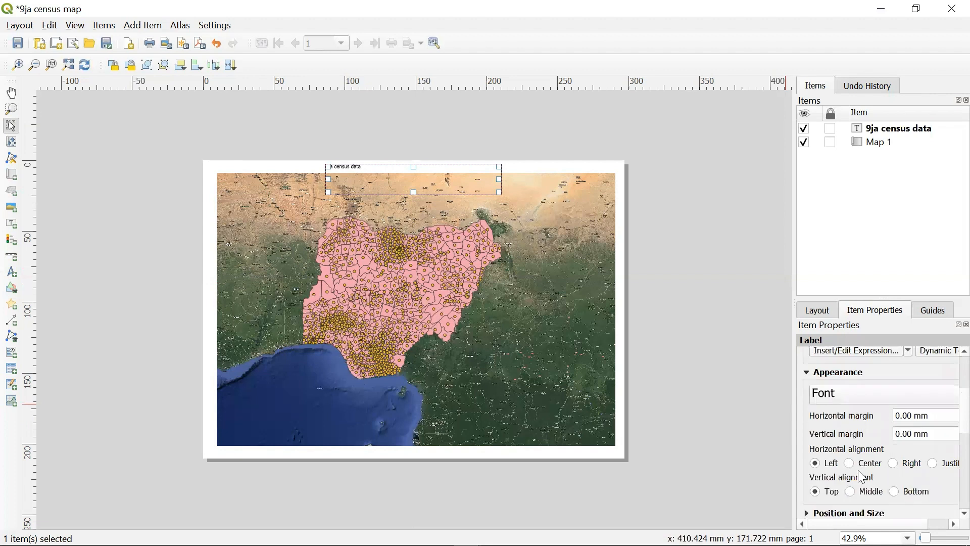
left_click(854, 469)
- Try higher page numbers in the label's position and size settings and return it to page 1
scroll(859, 488, "down", 1)
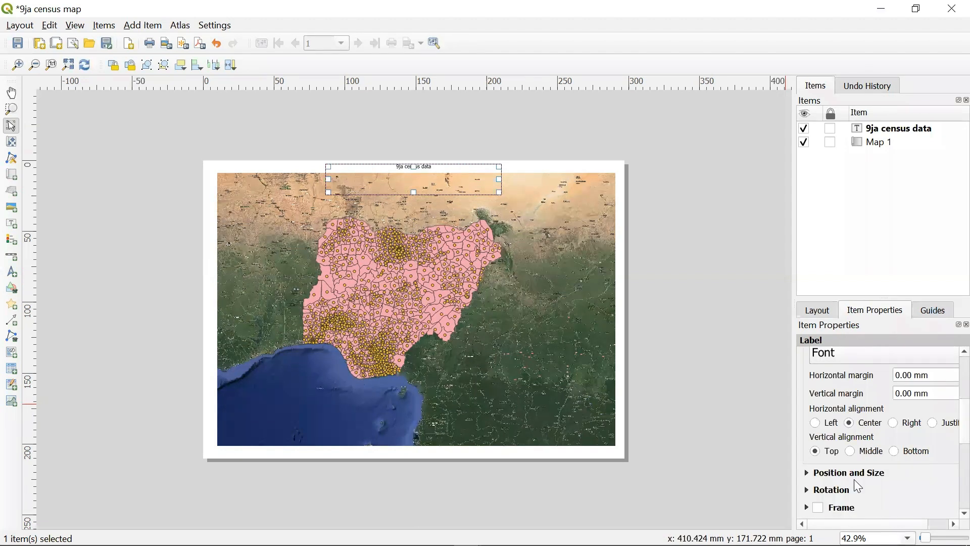
scroll(854, 479, "down", 1)
left_click(806, 432)
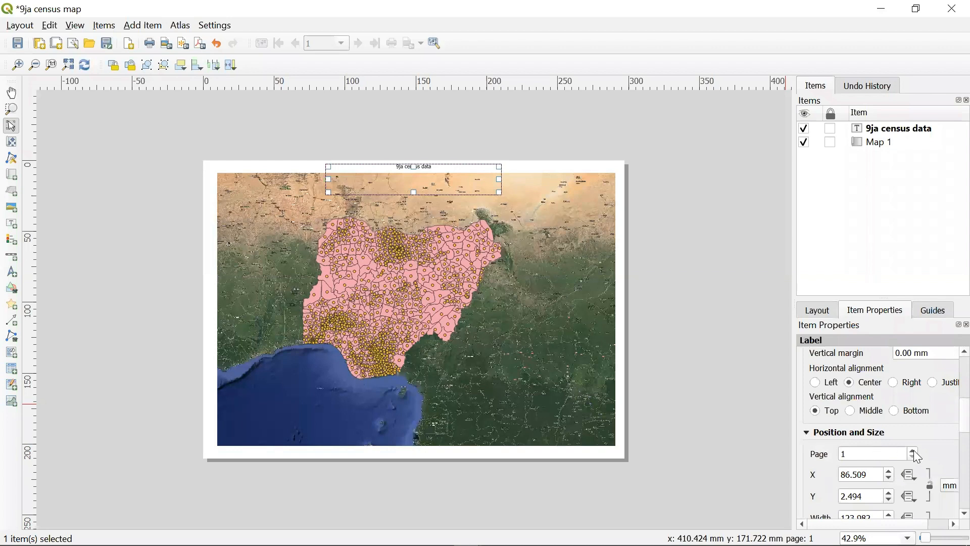
scroll(910, 468, "down", 3)
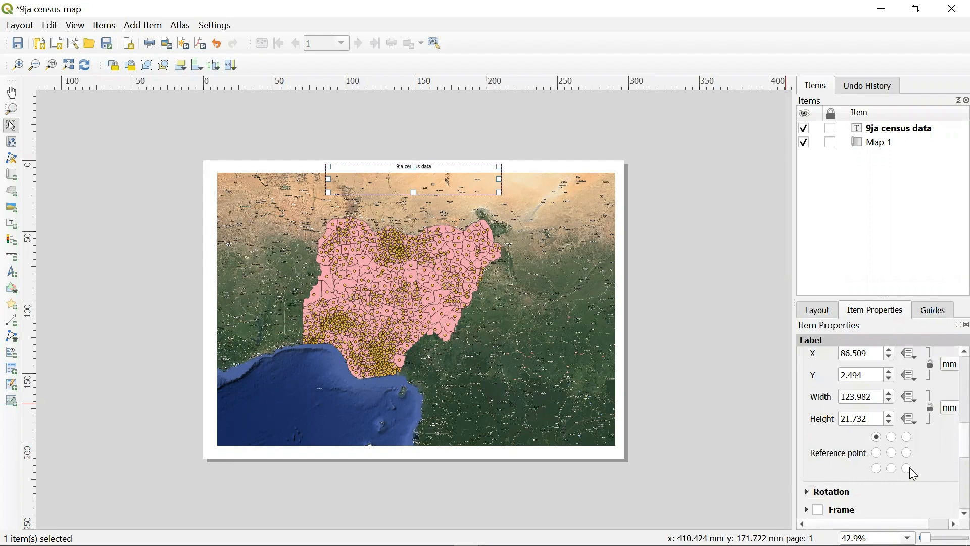
scroll(910, 468, "up", 1)
scroll(910, 468, "right", 1)
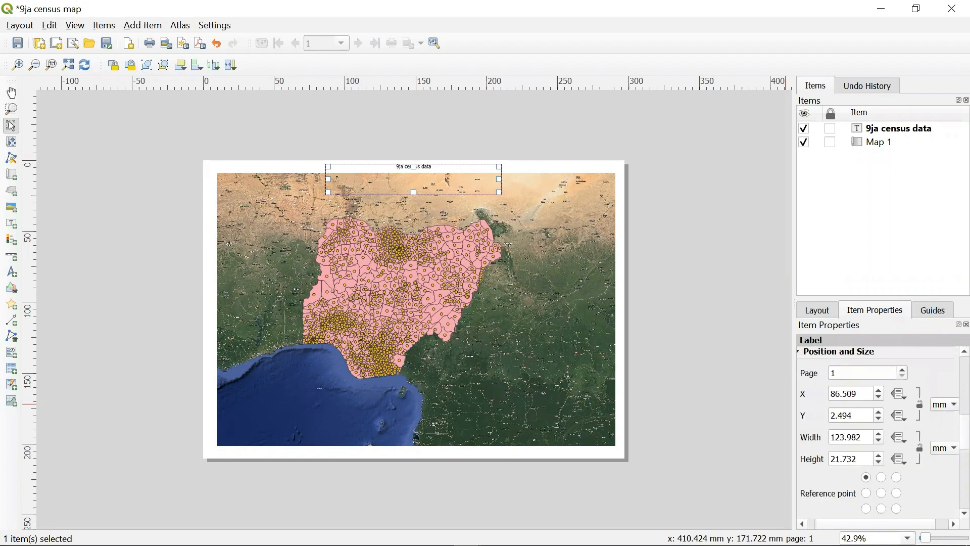
left_click(886, 370)
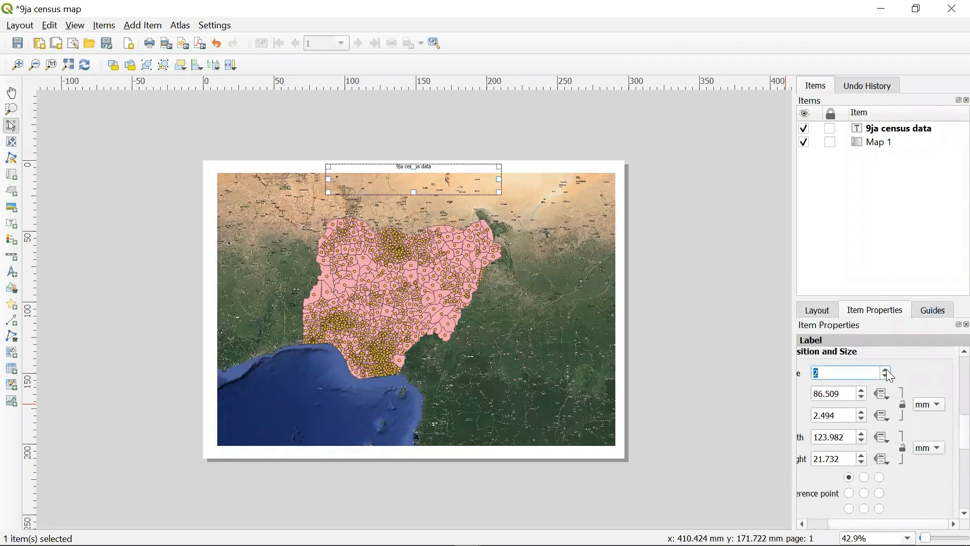
left_click(886, 369)
left_click(886, 369)
left_click(887, 370)
left_click(886, 370)
left_click(886, 370)
left_click(886, 369)
left_click(886, 370)
left_click(886, 376)
left_click(886, 376)
left_click(887, 376)
left_click(886, 376)
left_click(886, 376)
left_click(886, 376)
- Set the label's X to 85.509 mm, Y to 3.494 mm and width to 124.982 mm
left_click(904, 480)
scroll(838, 398, "down", 1)
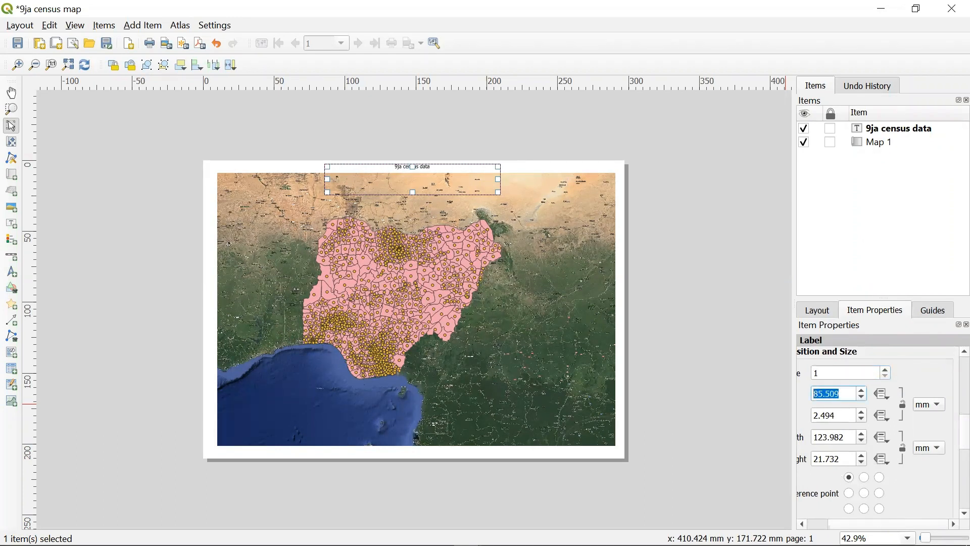
left_click_drag(877, 524, 865, 524)
scroll(876, 418, "up", 1)
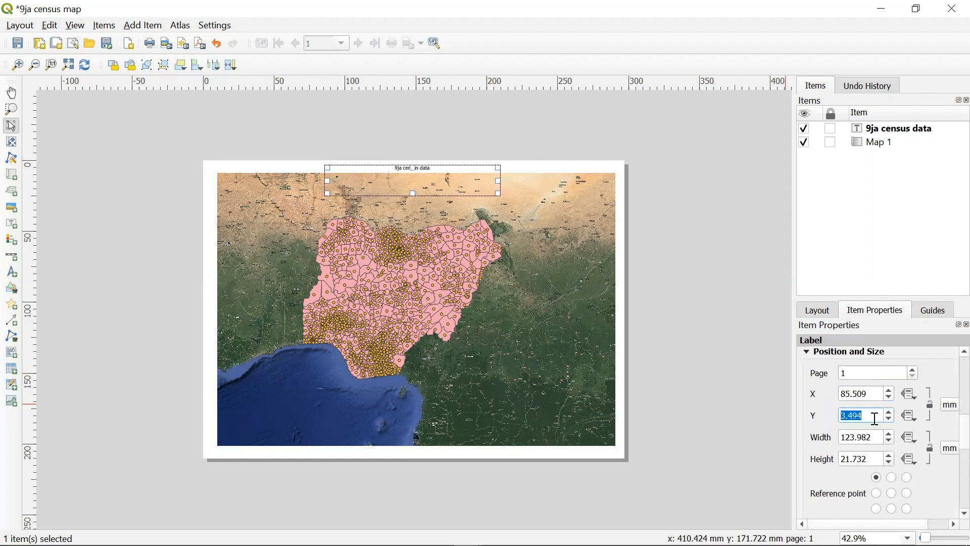
scroll(875, 419, "down", 1)
scroll(875, 418, "up", 1)
scroll(879, 442, "up", 3)
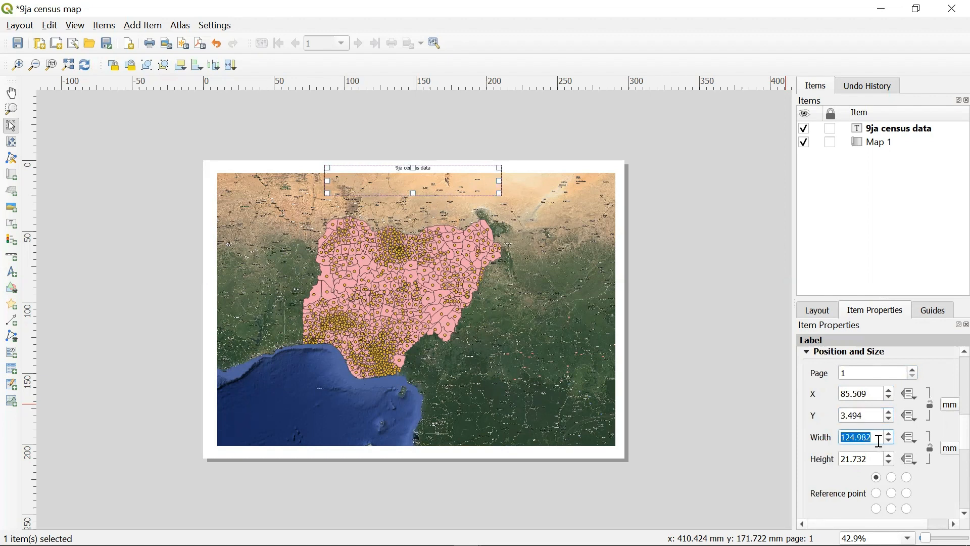
- Review the label's remaining properties, from rotation, frame and background through to the layout item variables
scroll(879, 441, "down", 1)
scroll(880, 441, "down", 1)
scroll(874, 482, "down", 3)
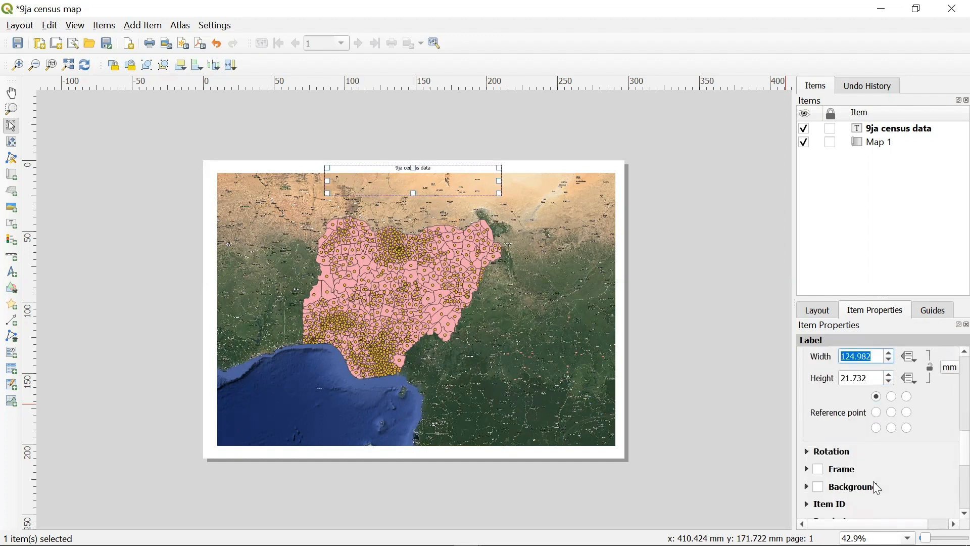
scroll(874, 483, "down", 8)
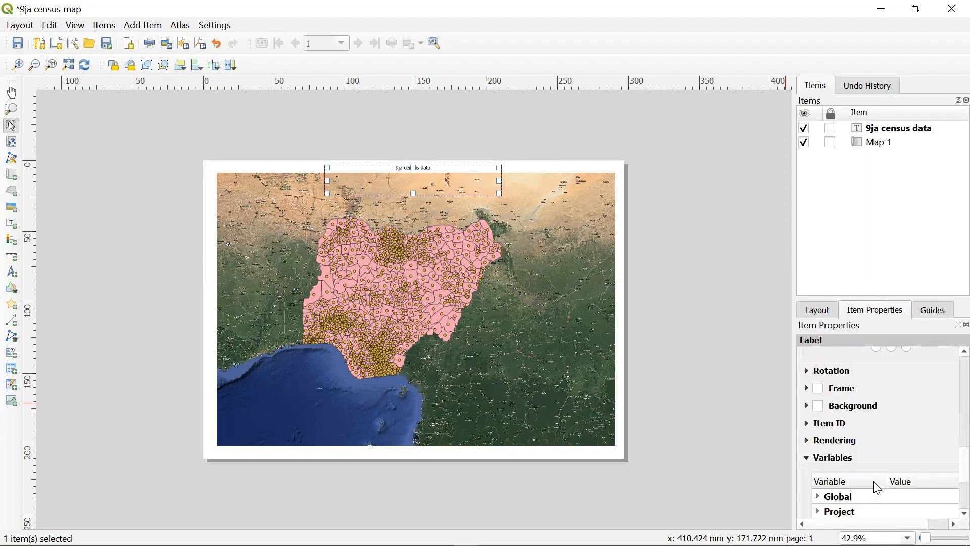
scroll(874, 482, "down", 3)
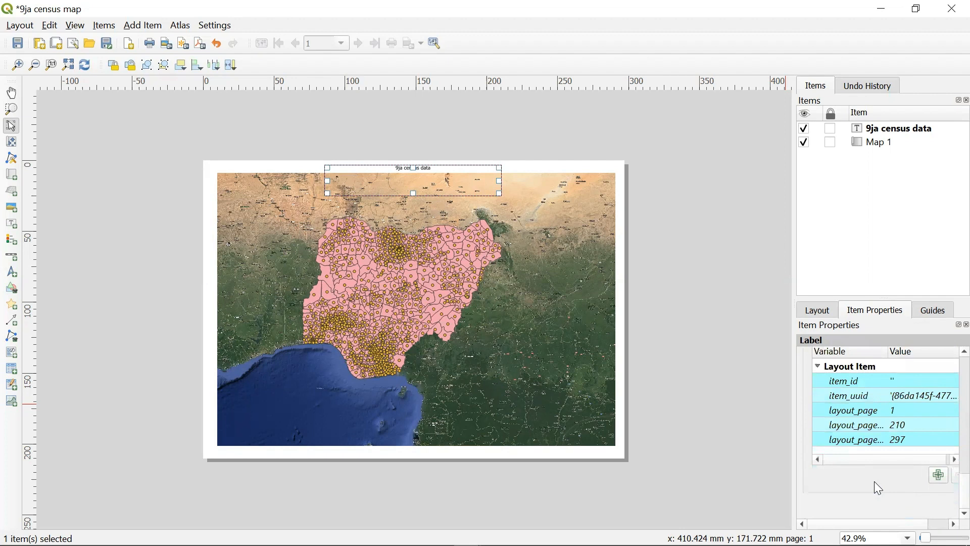
scroll(874, 481, "up", 1)
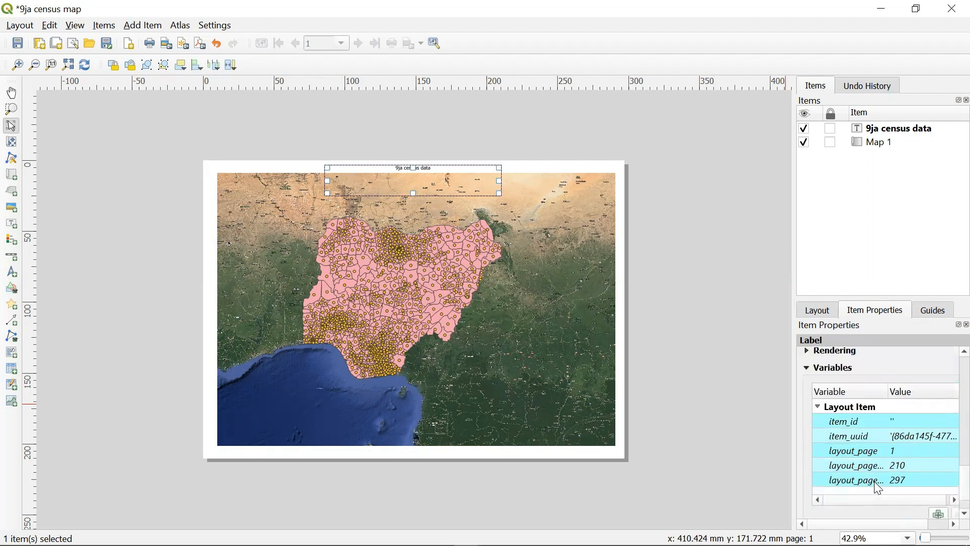
- Examine the measurement units available for the label's position, leaving millimetres selected
scroll(878, 488, "up", 1)
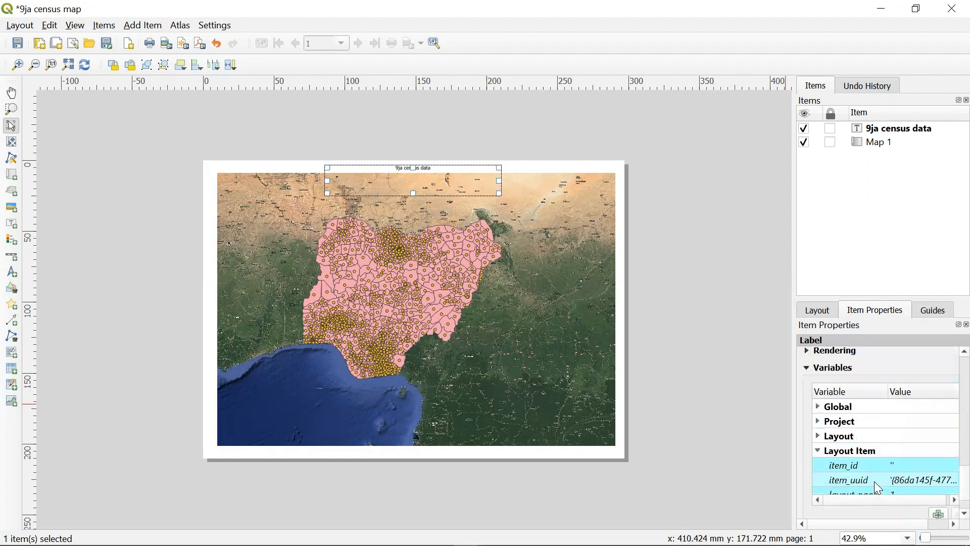
scroll(878, 488, "up", 3)
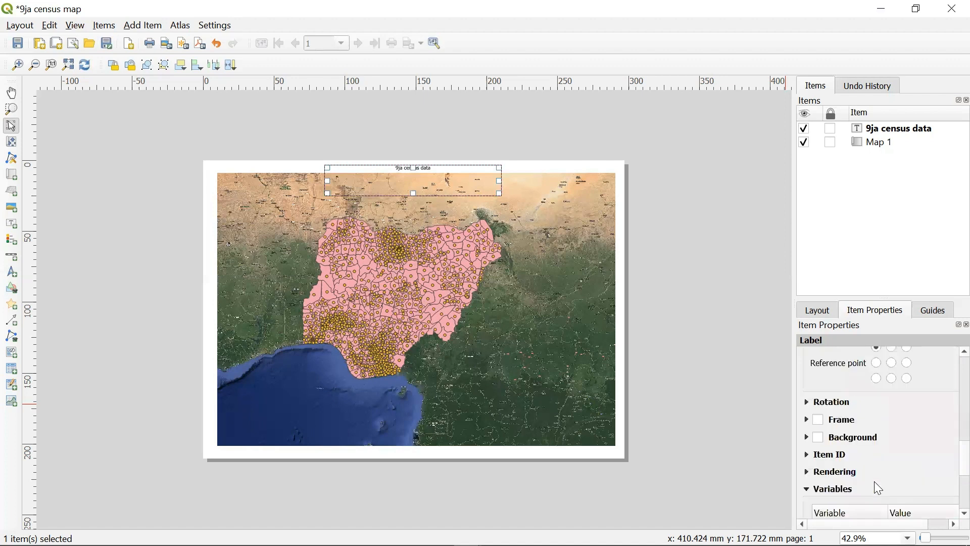
scroll(875, 483, "up", 3)
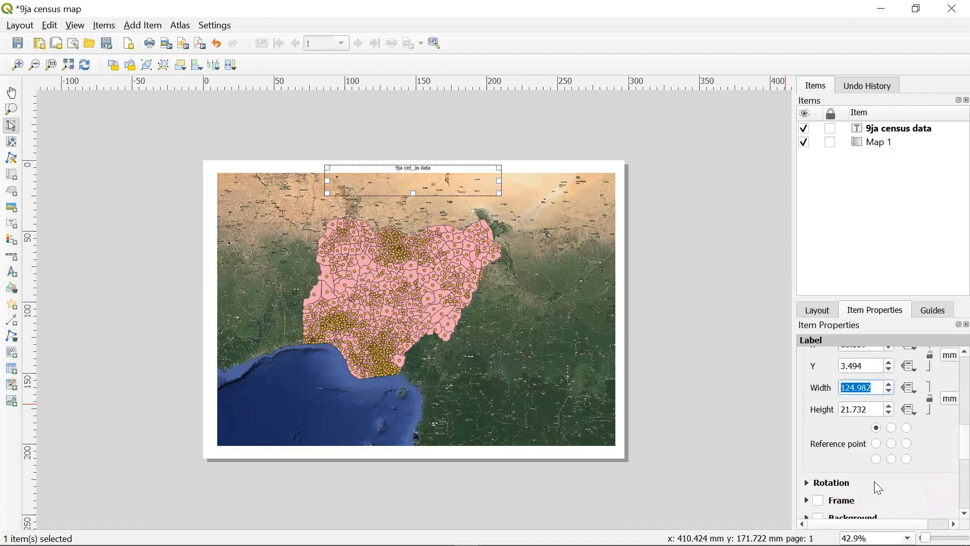
scroll(878, 488, "up", 1)
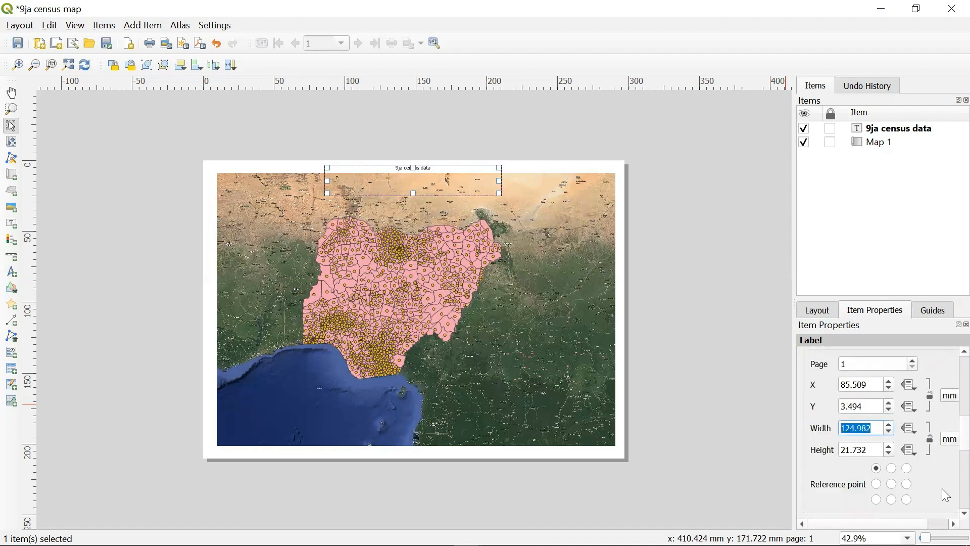
left_click(952, 524)
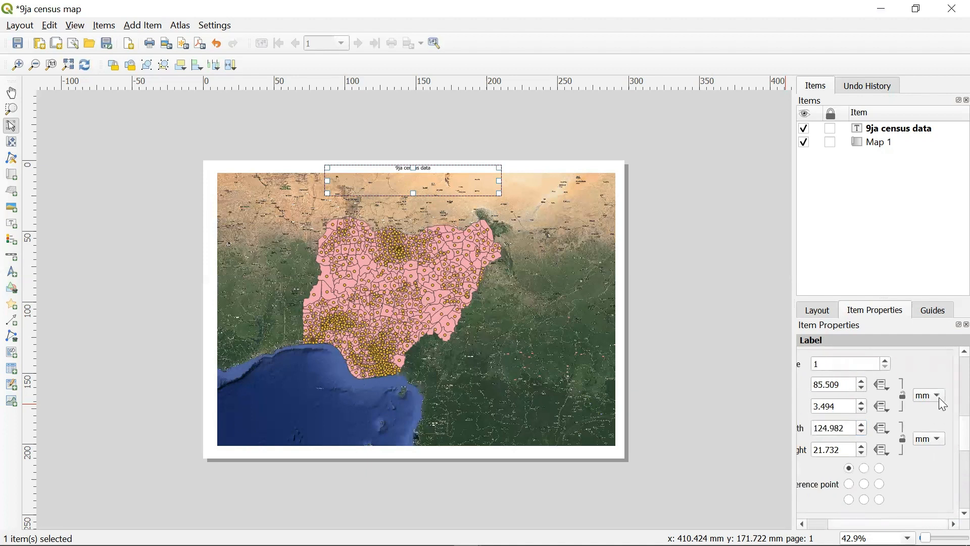
left_click(939, 395)
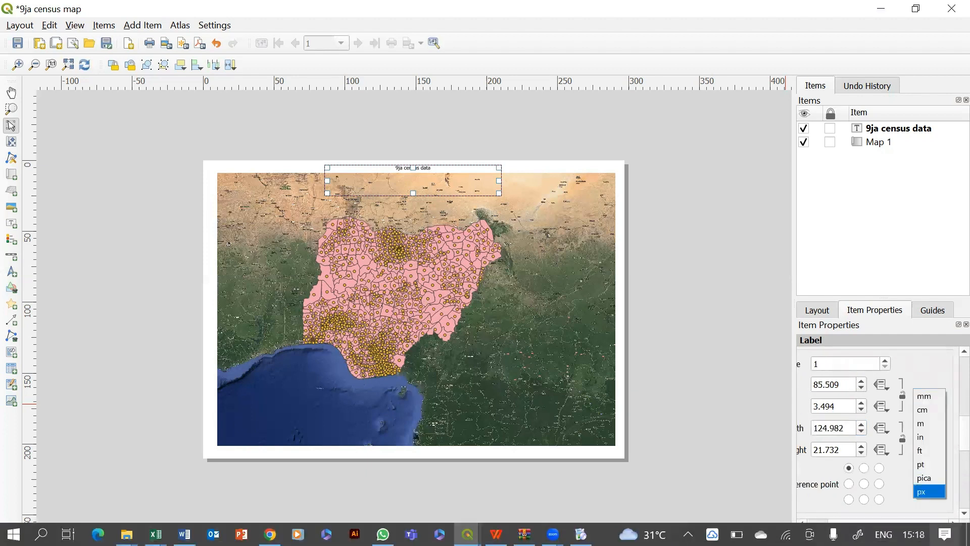
left_click(943, 508)
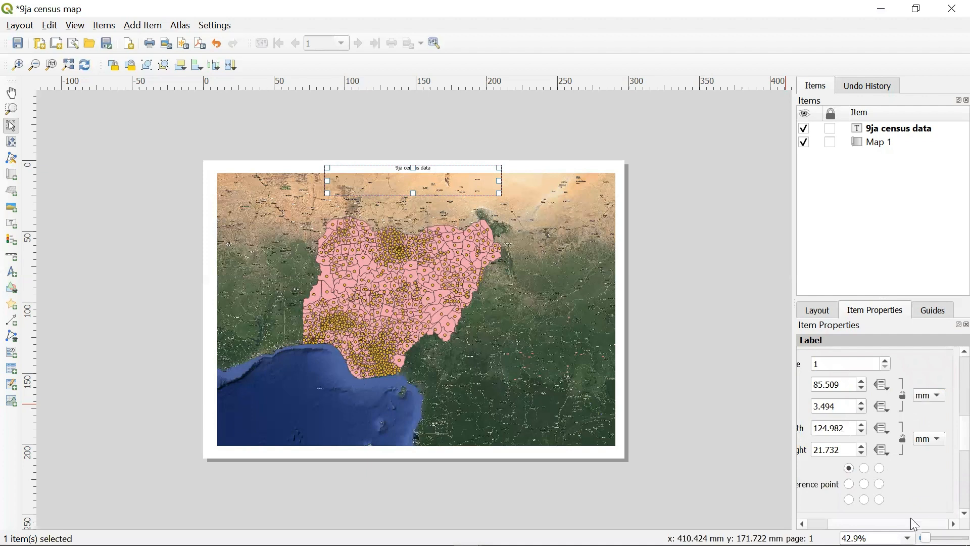
- Set the label's Y position to 4.494 mm
left_click_drag(912, 523, 892, 524)
scroll(869, 404, "up", 1)
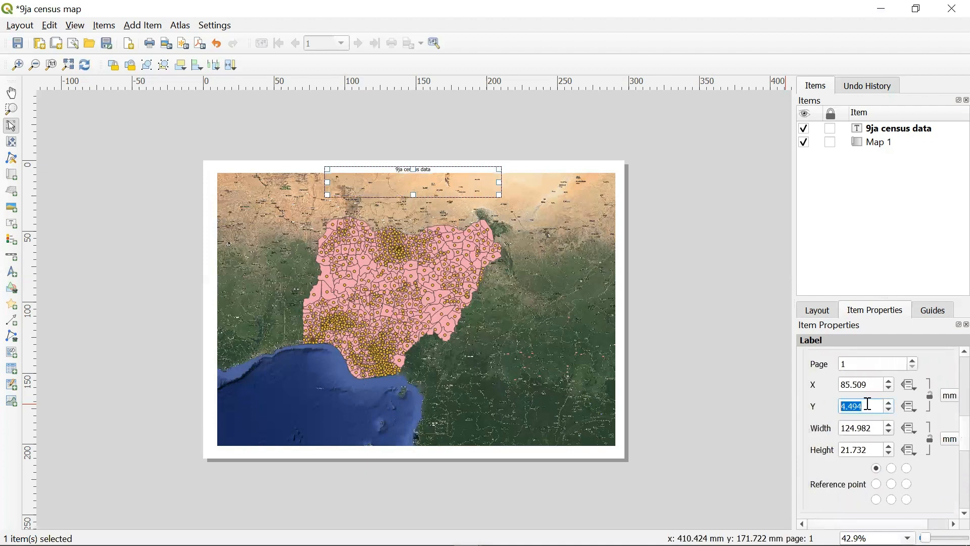
scroll(929, 390, "up", 1)
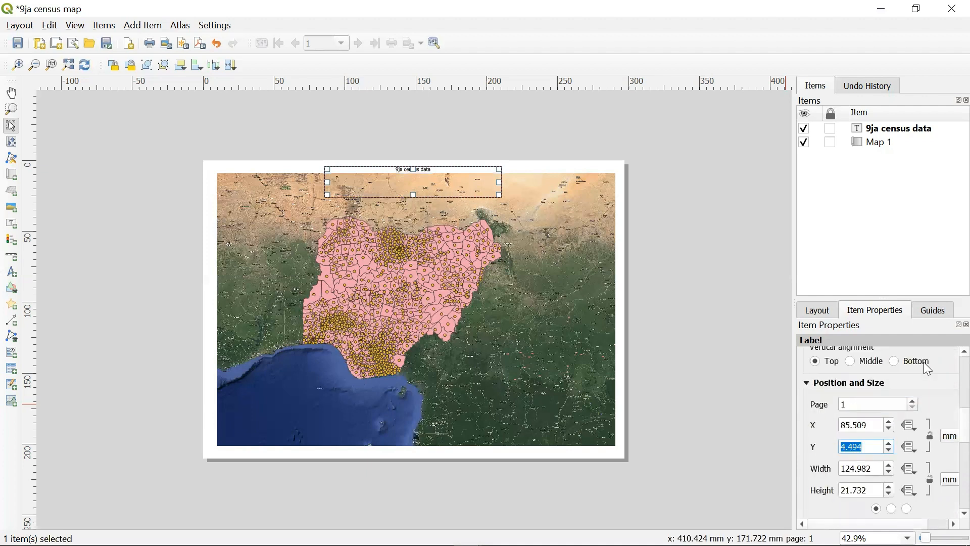
scroll(938, 408, "up", 1)
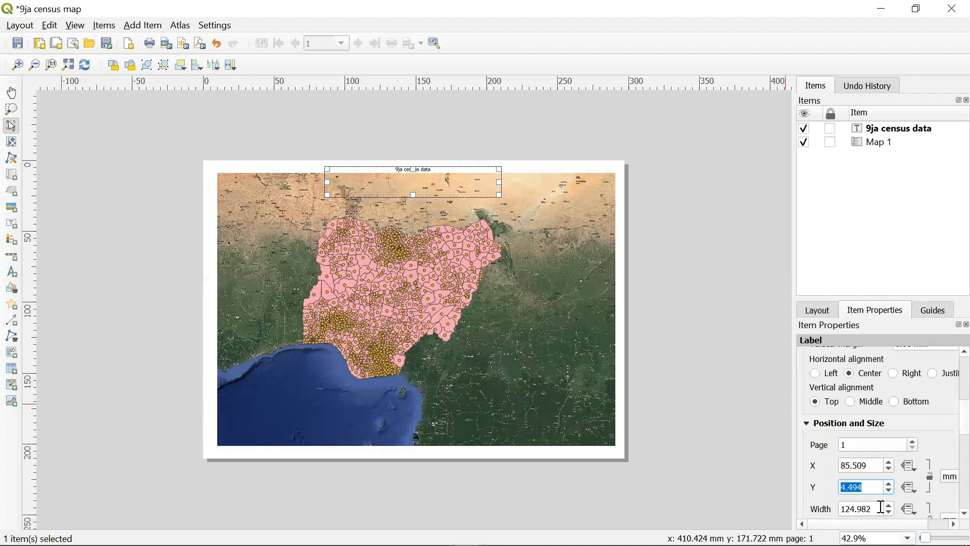
- Set the title label's font size to 25 points and move the label up into the page margin above the map
scroll(866, 366, "up", 3)
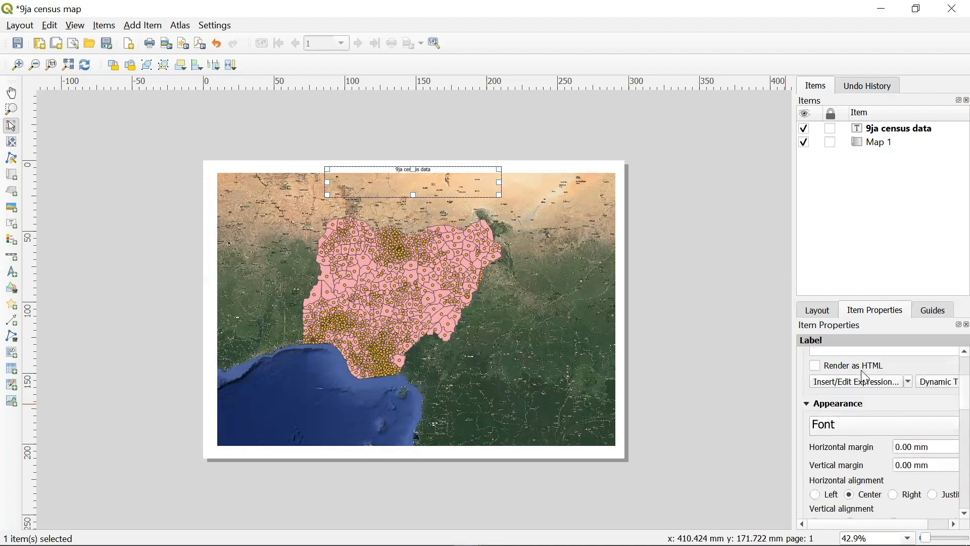
left_click(859, 423)
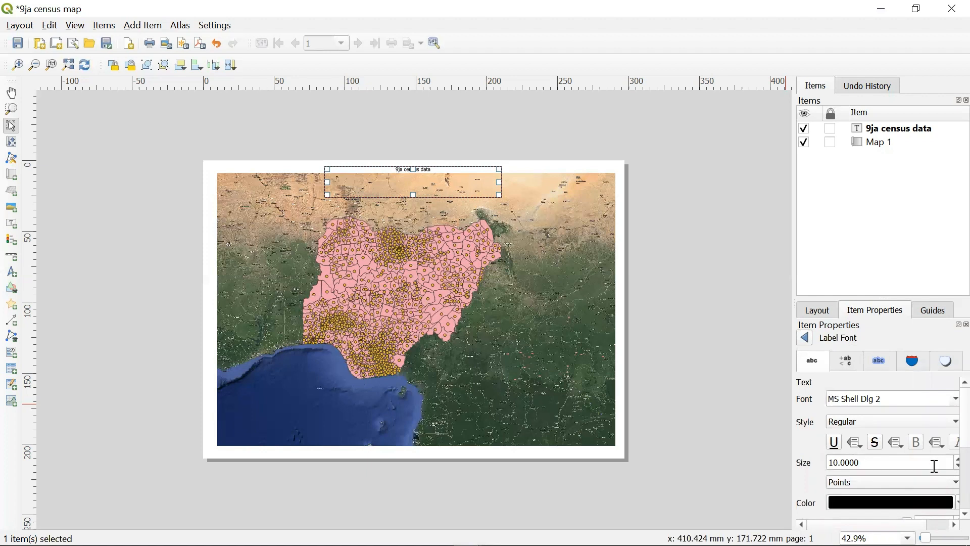
scroll(935, 466, "up", 1)
scroll(935, 466, "up", 7)
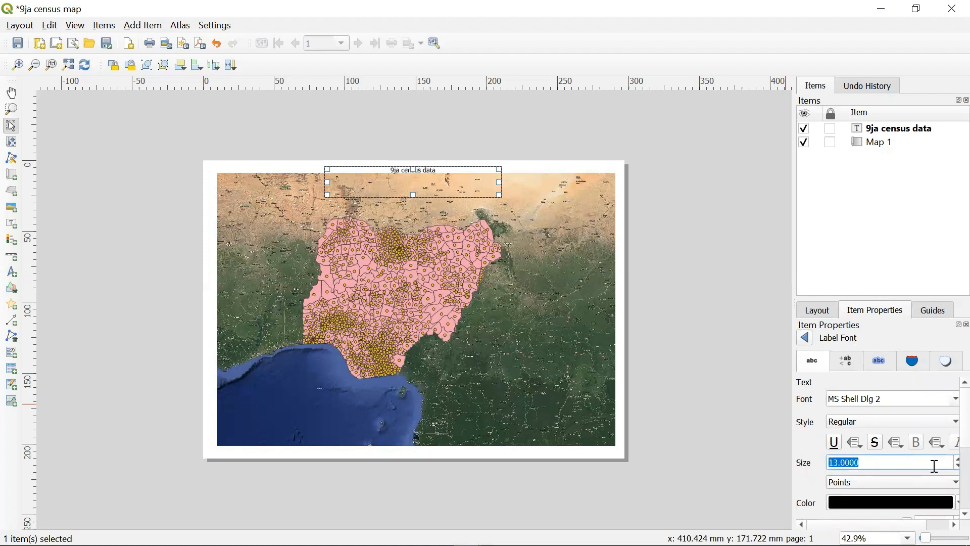
scroll(935, 466, "up", 4)
scroll(935, 467, "up", 3)
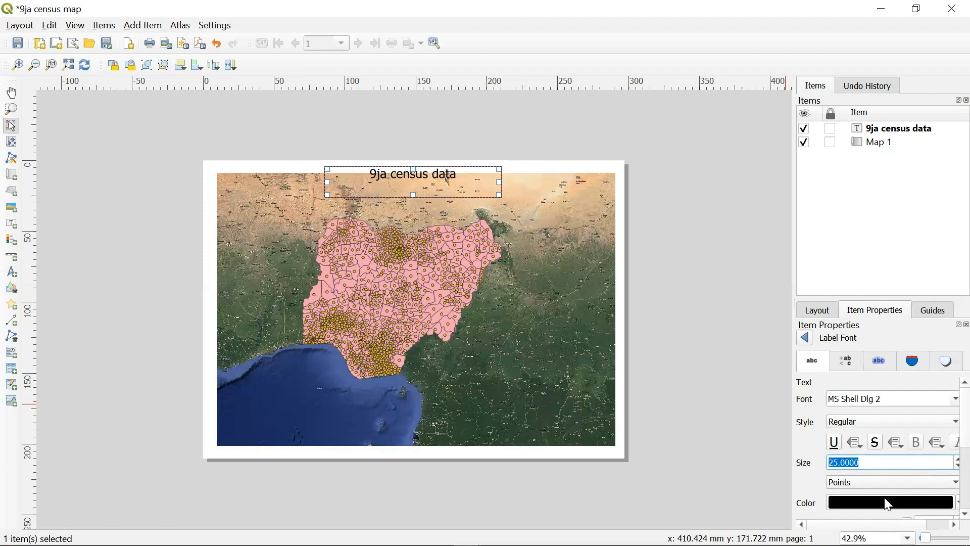
left_click(917, 445)
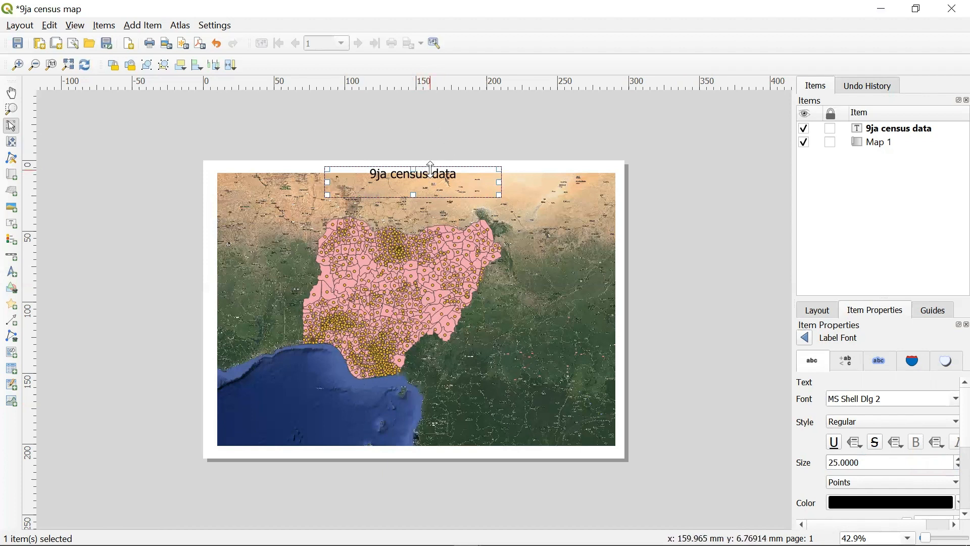
mouse_move(430, 172)
left_mouse_down()
mouse_move(412, 184)
mouse_move(415, 171)
left_mouse_up()
left_click(540, 129)
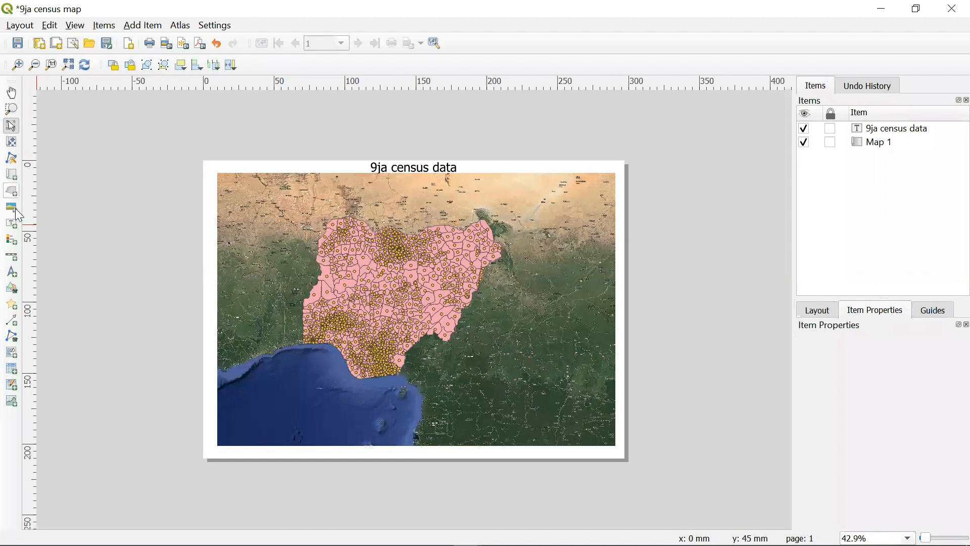
- Add a legend and move it so that it fits inside the map's lower-right corner
left_click(15, 243)
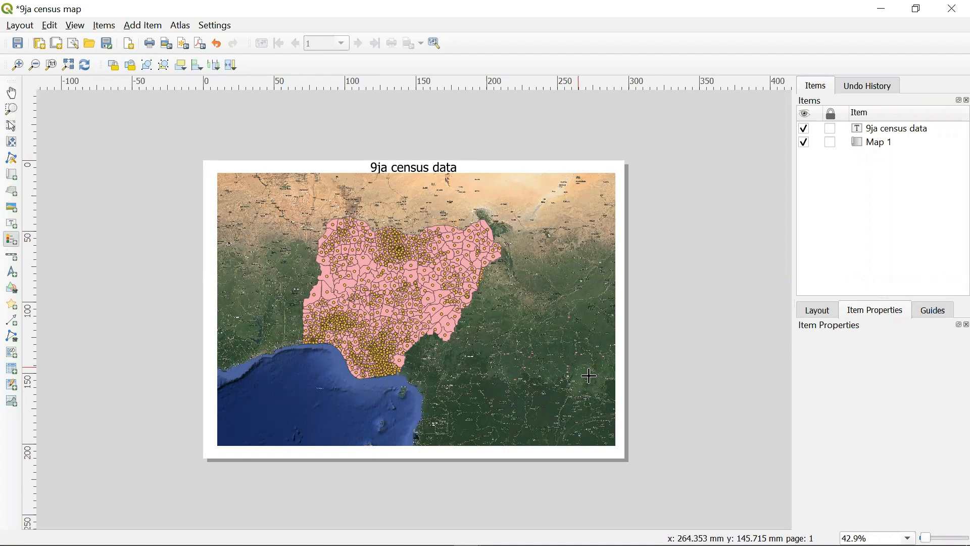
left_click_drag(589, 374, 614, 448)
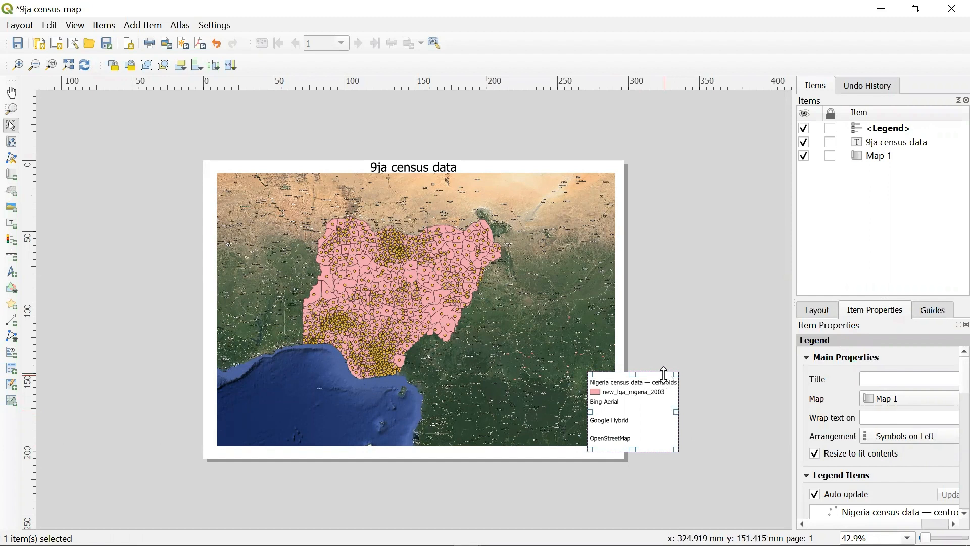
left_click_drag(634, 375, 554, 365)
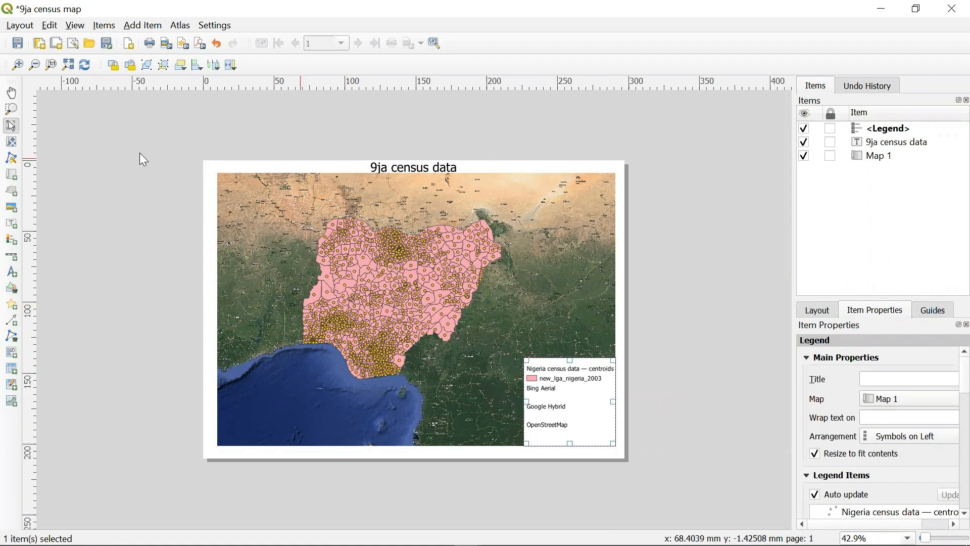
- Add a small north arrow in the map's upper-left corner
left_click(14, 271)
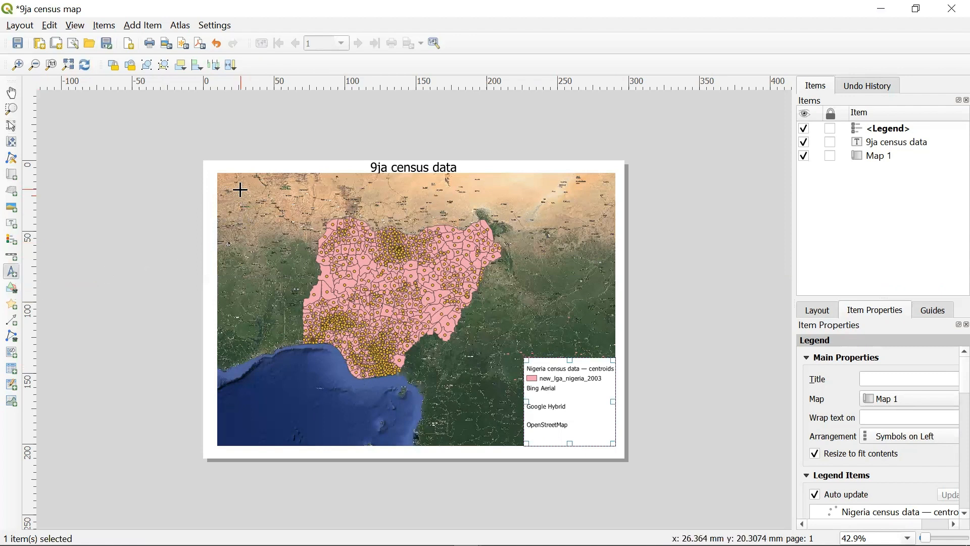
left_click_drag(241, 198, 253, 218)
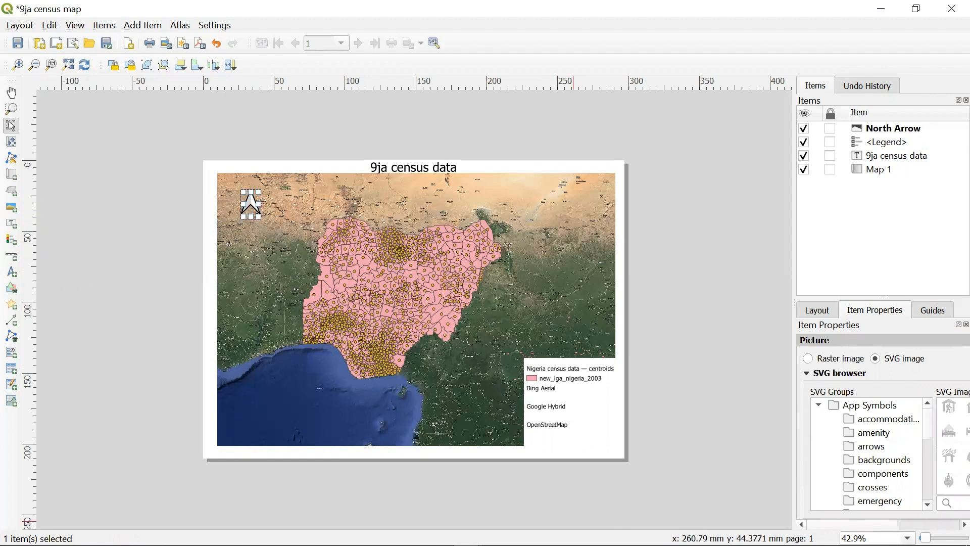
- Try several accommodation SVG symbols for the north arrow and restore its original arrow symbol
scroll(879, 440, "down", 3)
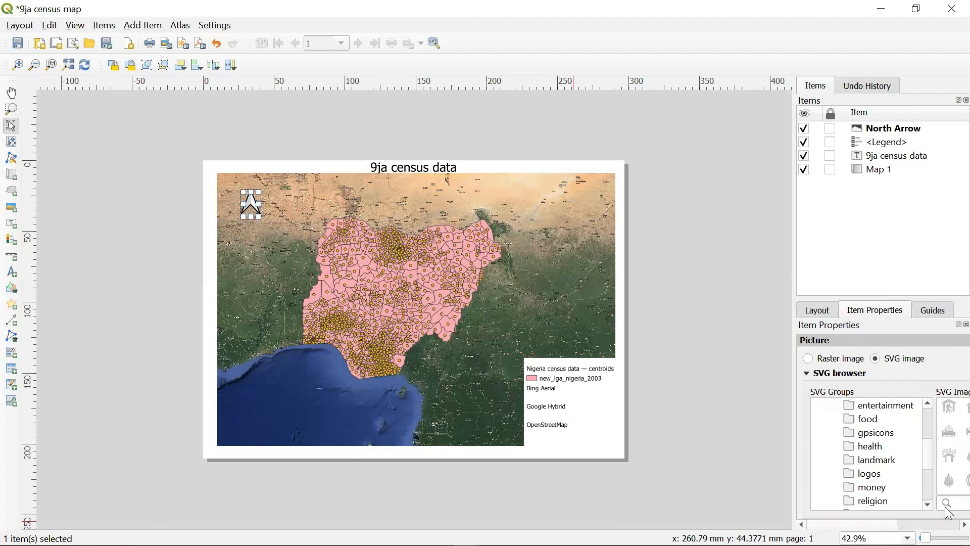
left_click(964, 524)
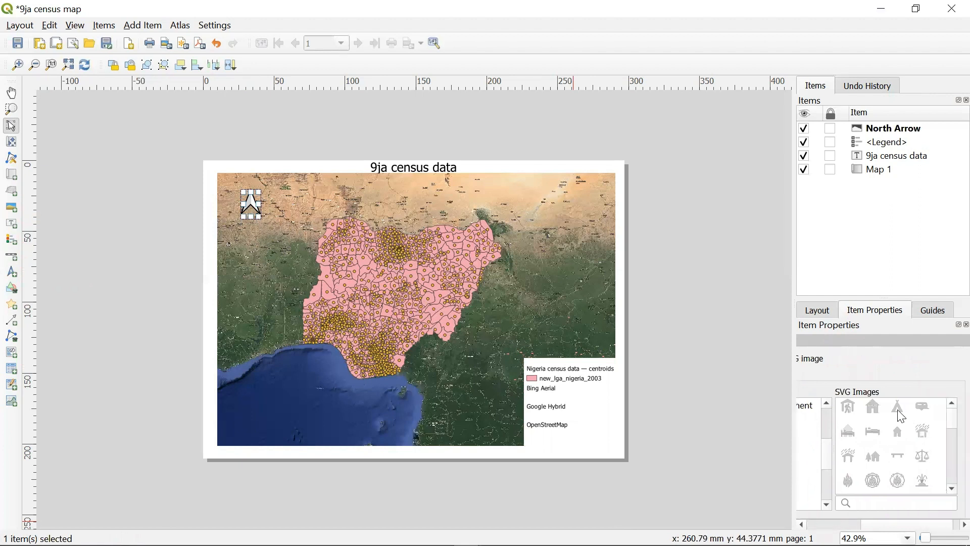
left_click(901, 415)
left_click(879, 413)
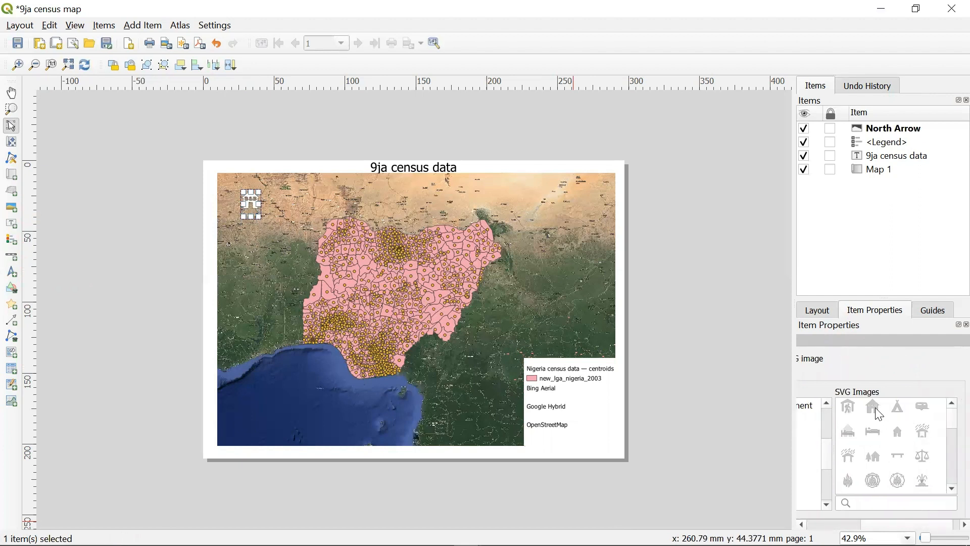
left_click(849, 410)
left_click(904, 417)
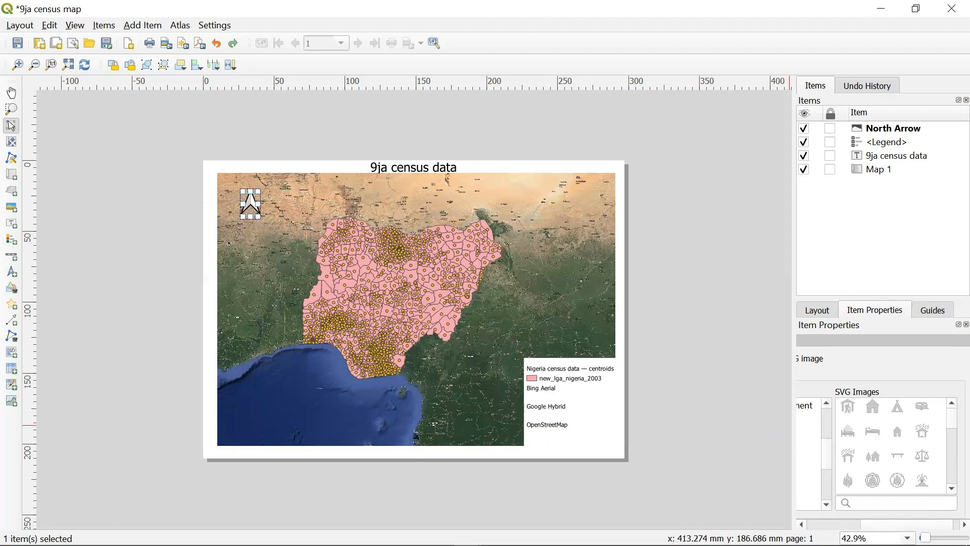
left_click_drag(907, 525, 857, 525)
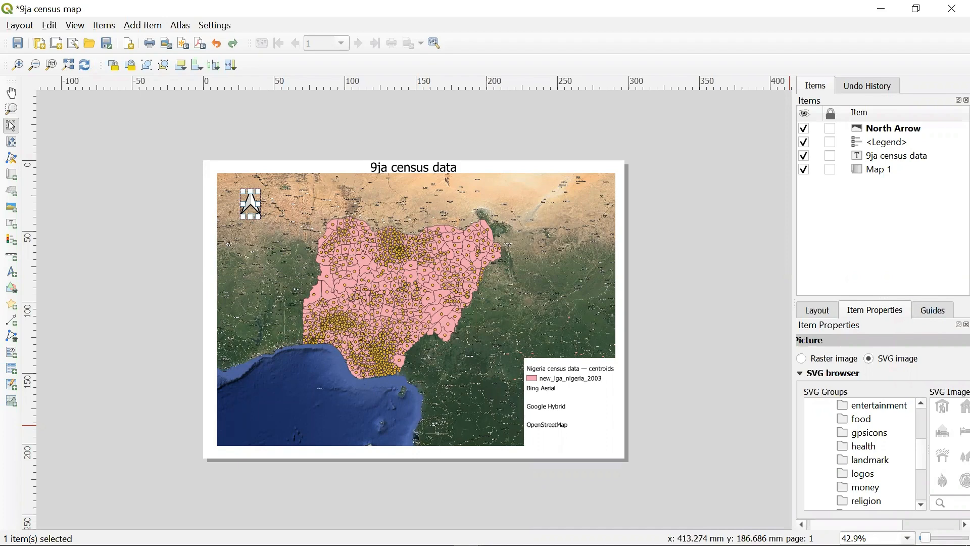
left_click(246, 178)
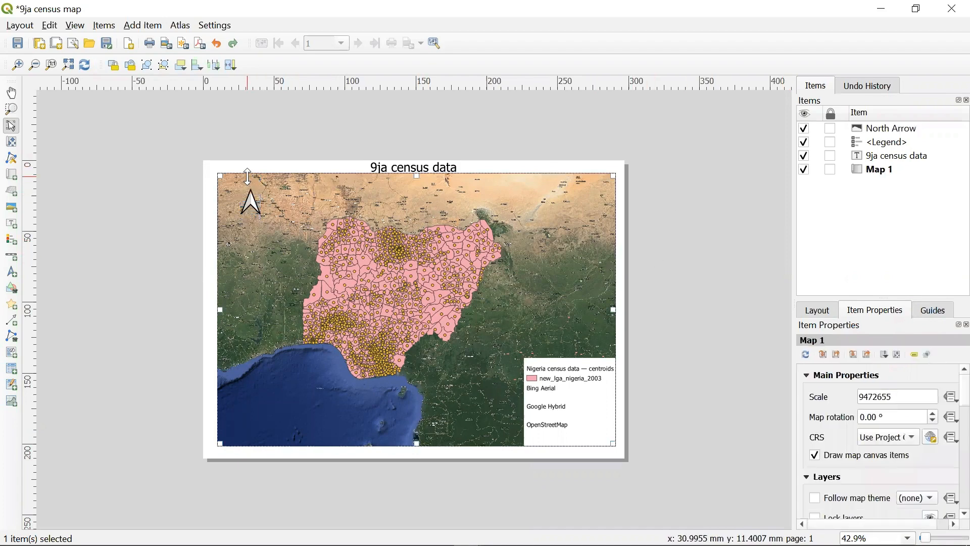
left_click(251, 202)
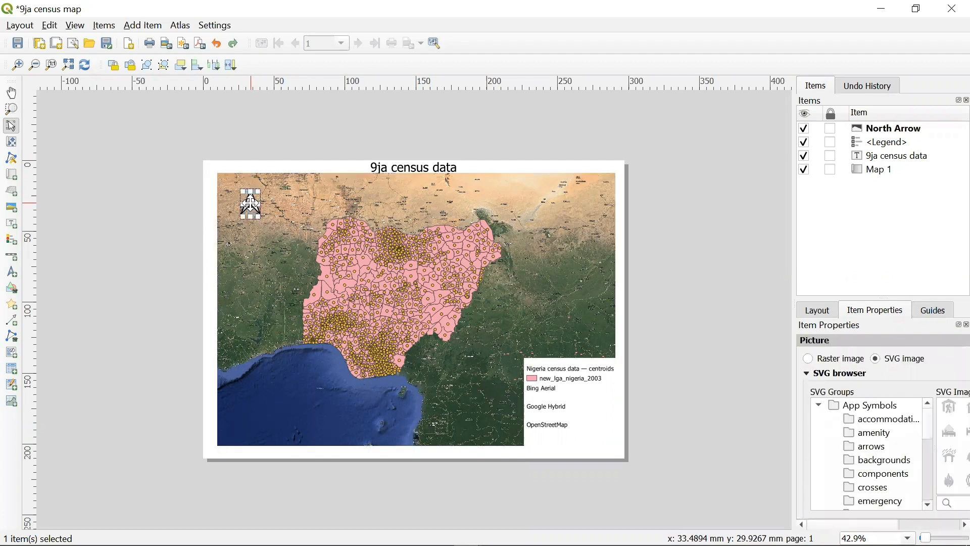
- Add a scale bar in kilometres for Map 1 and move it into the page margin below the map
left_click(14, 258)
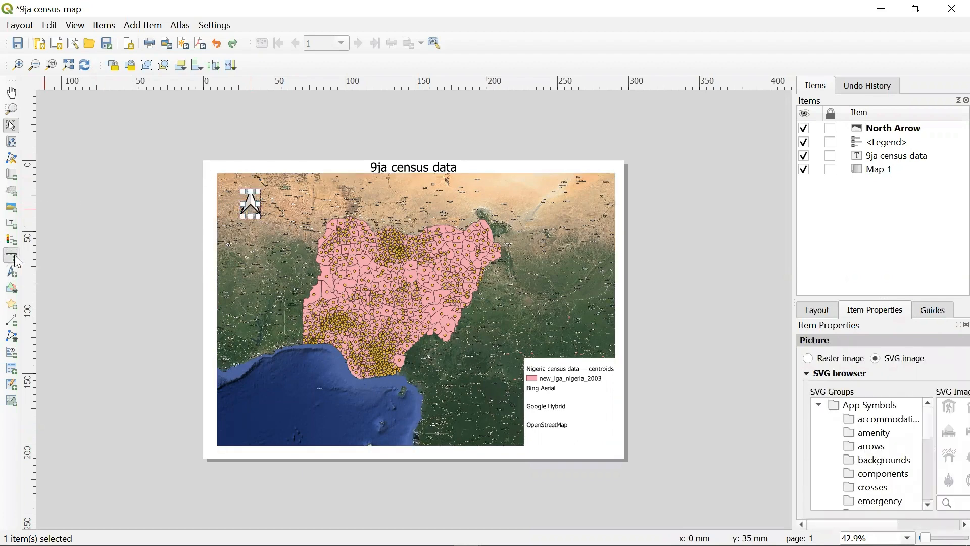
left_click_drag(342, 429, 501, 439)
left_click_drag(502, 438, 493, 447)
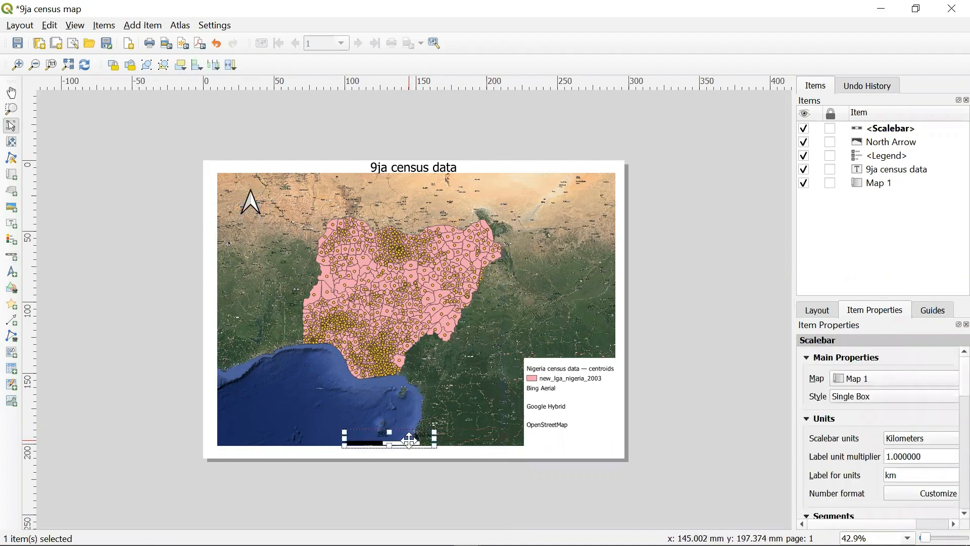
mouse_move(406, 435)
left_mouse_down()
mouse_move(411, 449)
mouse_move(492, 449)
mouse_move(404, 440)
mouse_move(404, 448)
left_mouse_up()
left_click(682, 345)
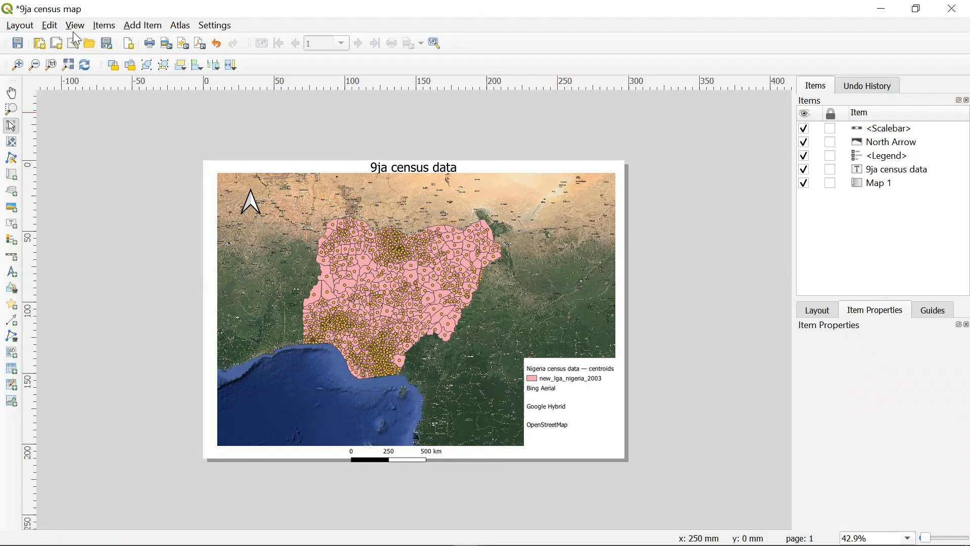
- Export the layout as the PDF "9ja census map" in Documents > QGIS with the default export options, suppressing future WMS layer warnings
left_click(205, 49)
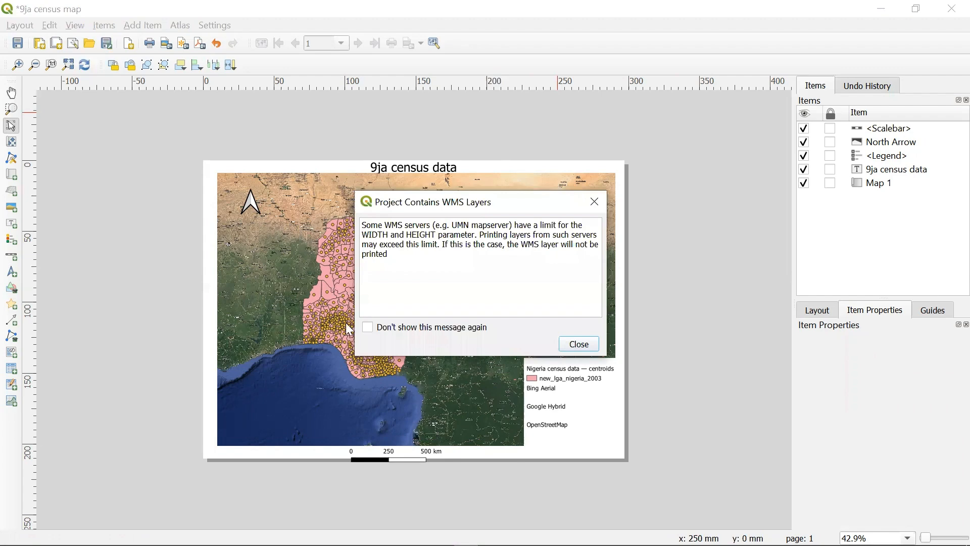
left_click(368, 327)
left_click(586, 342)
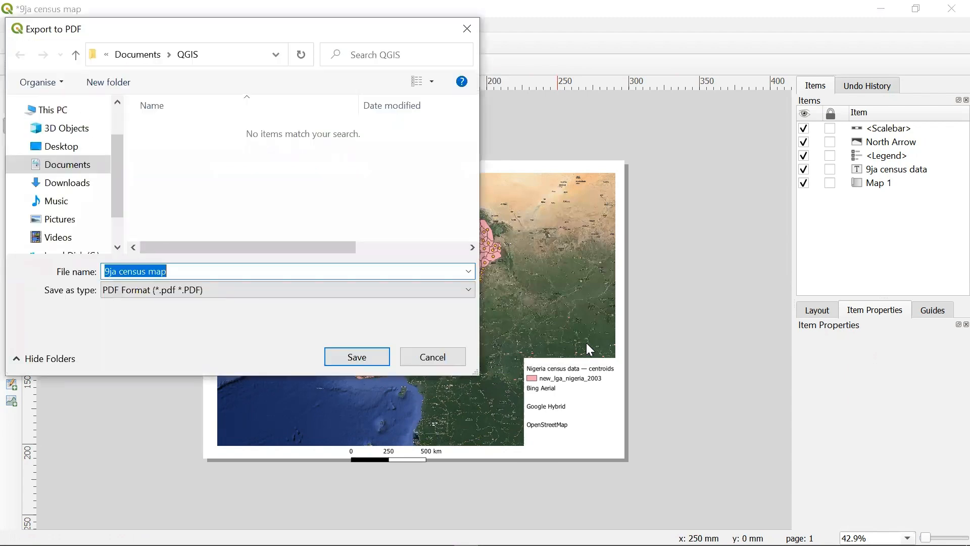
left_click(372, 363)
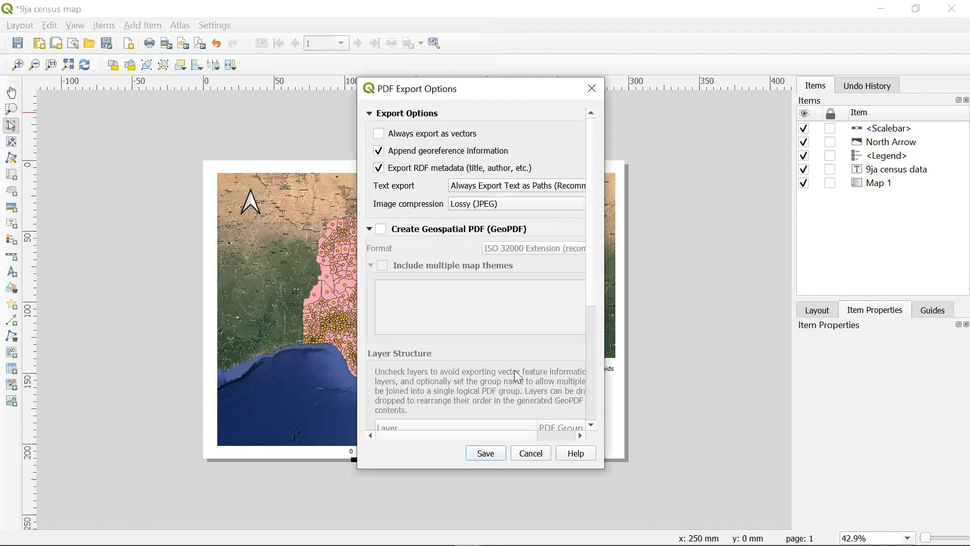
scroll(515, 363, "down", 6)
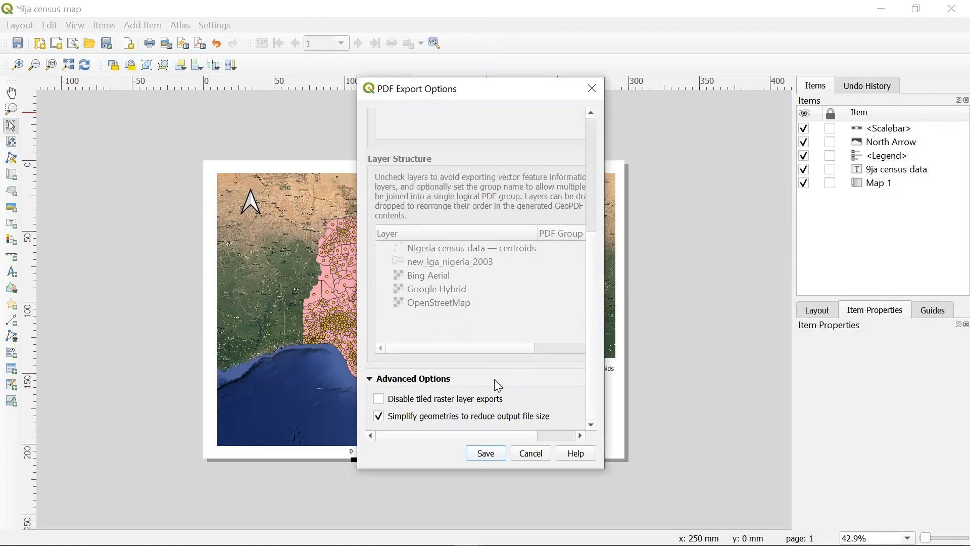
key("Return")
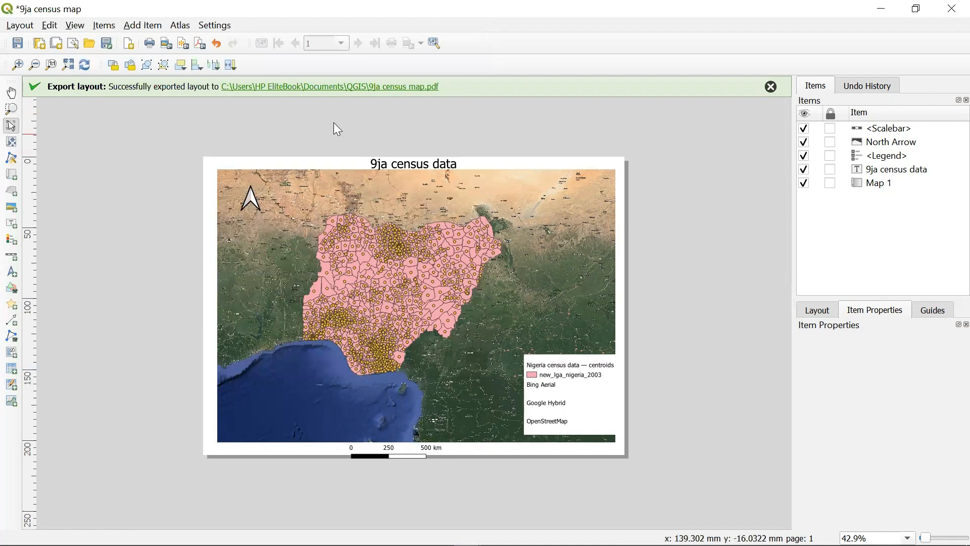
- Open the folder containing the exported layout and open the "9ja census map" PDF in WPS Office
left_click(333, 85)
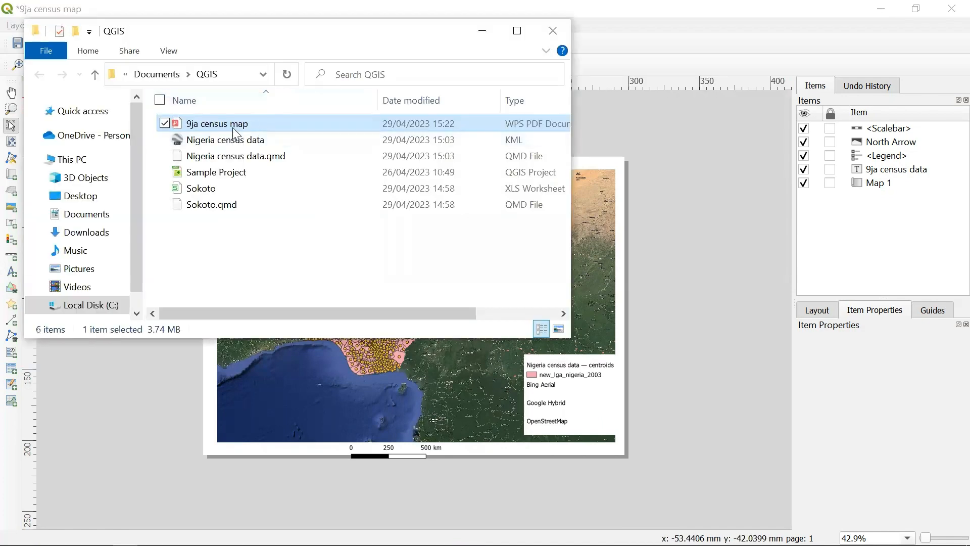
double_click(233, 127)
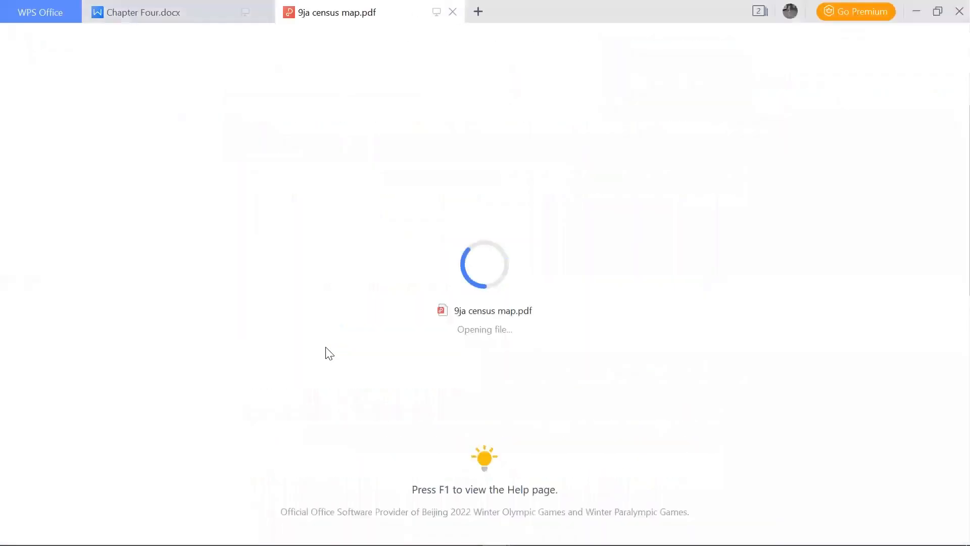